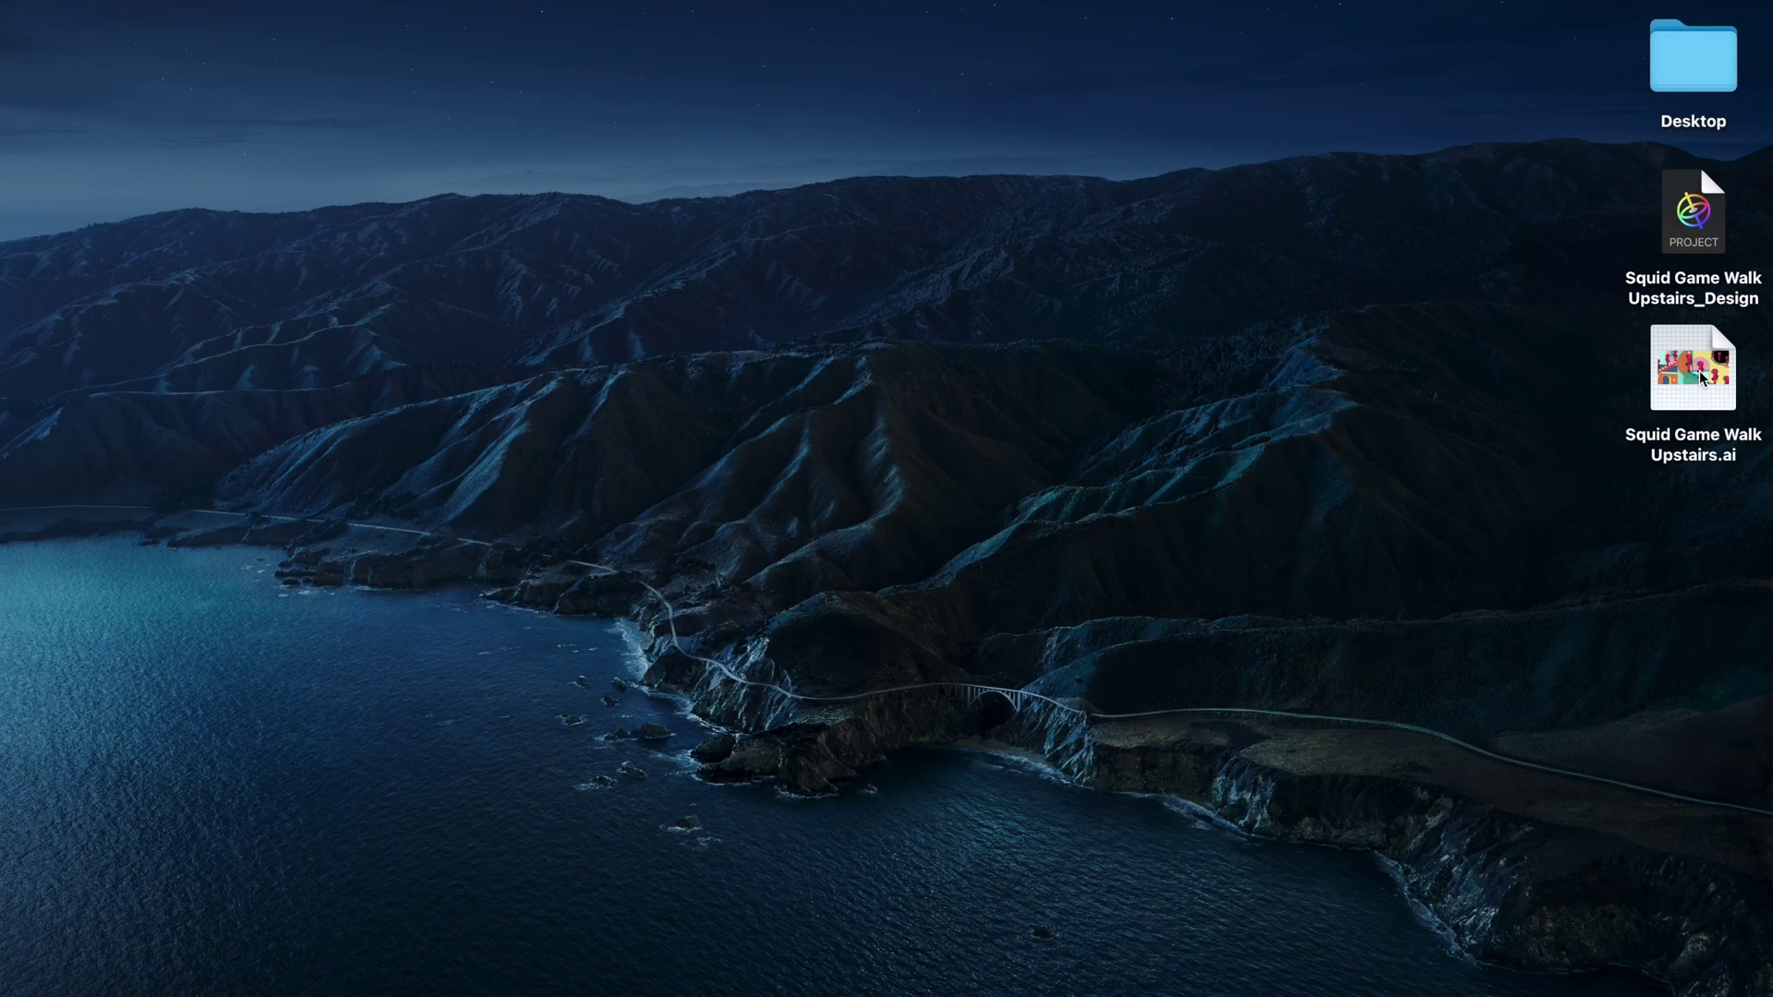
Open Squid Game Walk Upstairs.ai in Illustrator and examine how its artwork is grouped and named under Layer 1.
left_click(1701, 377)
double_click(1701, 377)
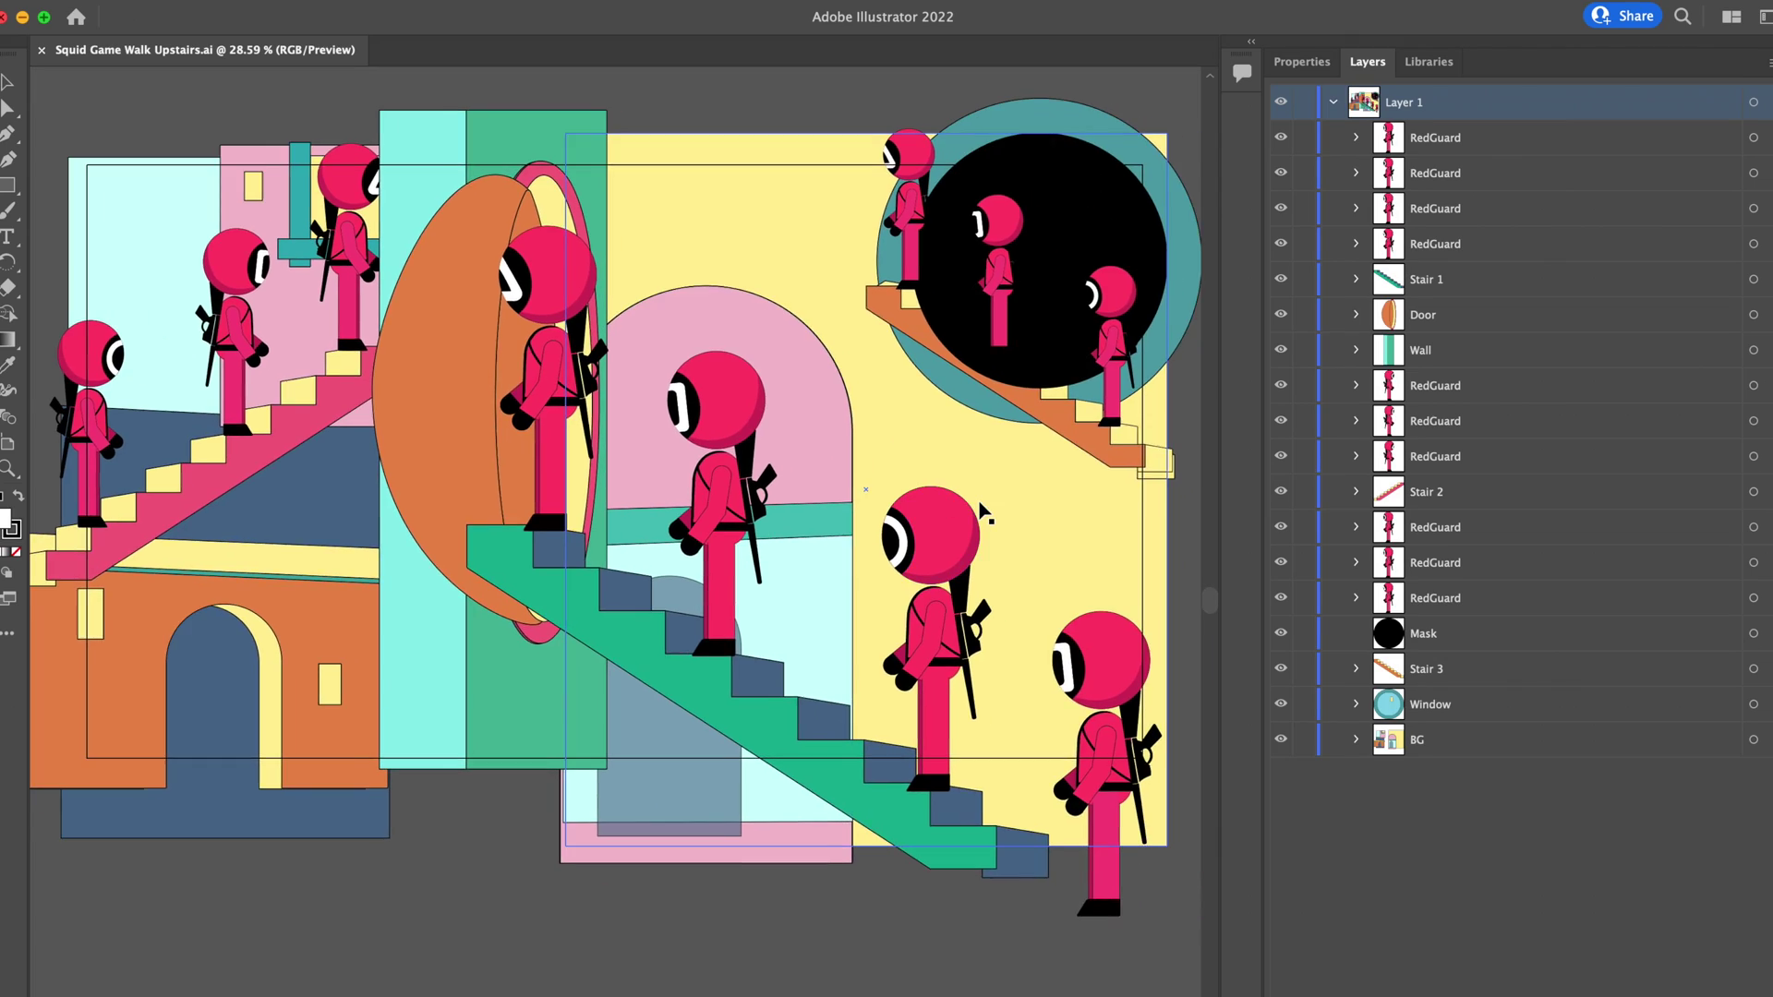
scroll(984, 512, "down", 1)
left_click(1356, 138)
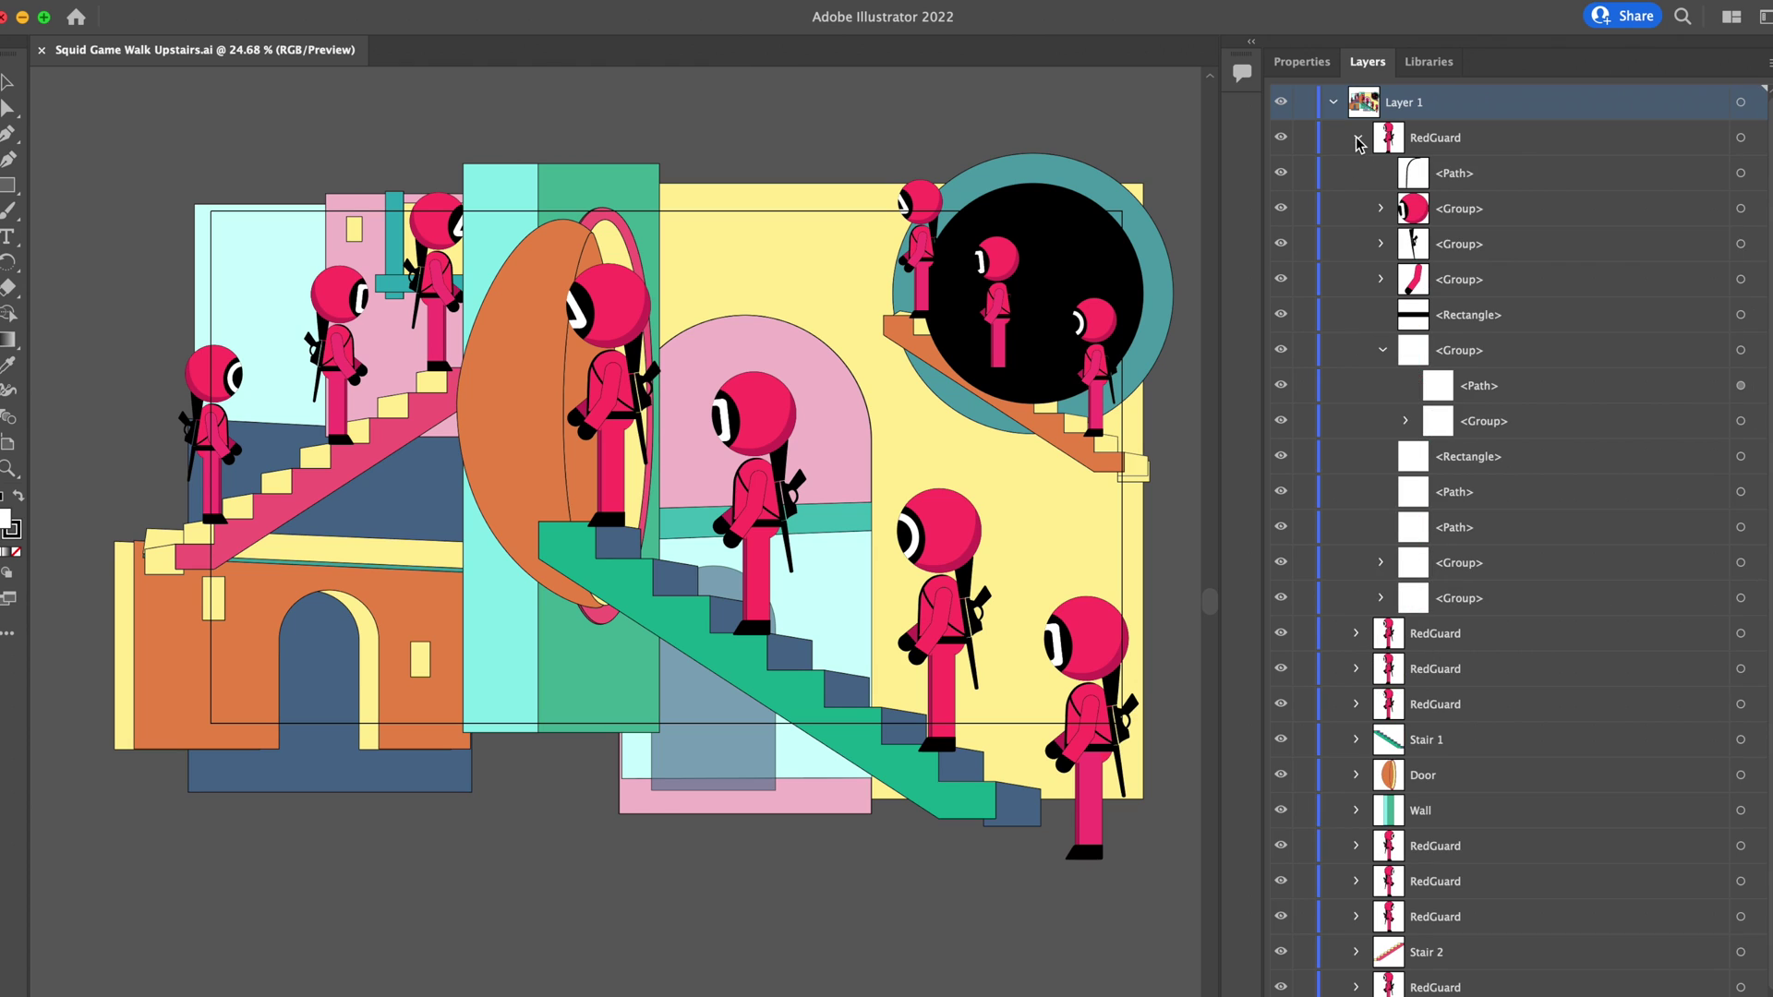
left_click(1357, 139)
left_click(1356, 315)
left_click(1356, 315)
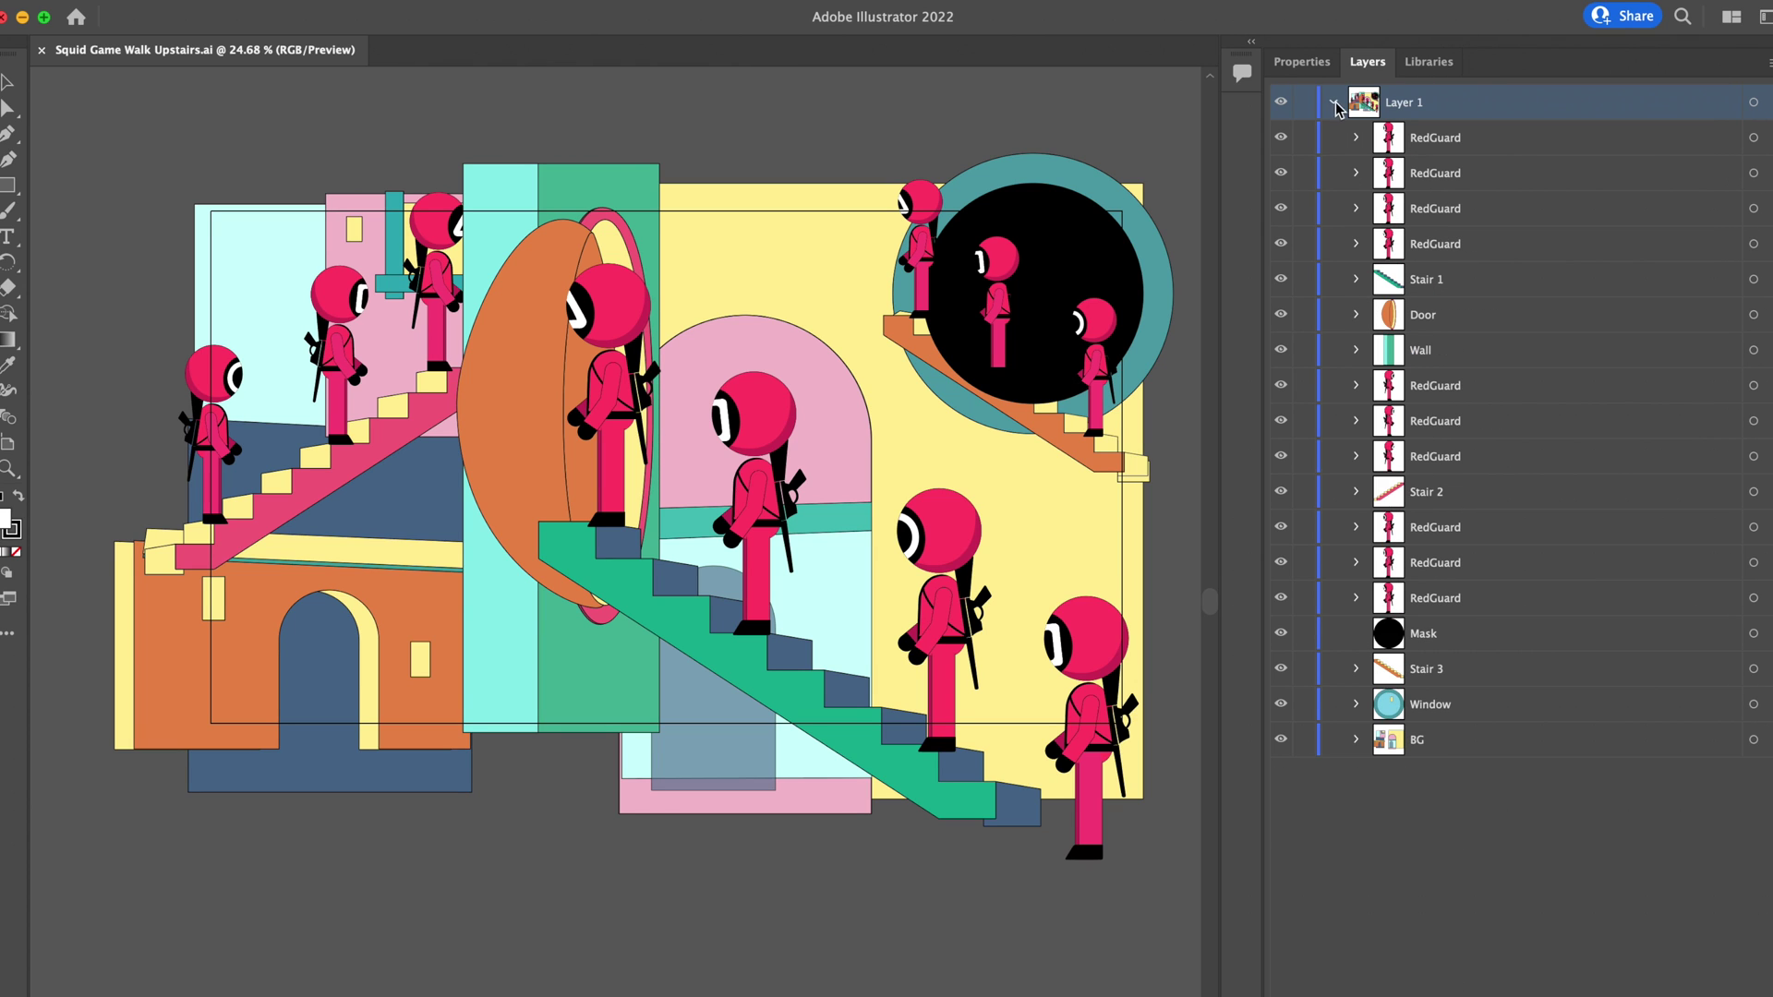
left_click(1333, 102)
left_click(5, 18)
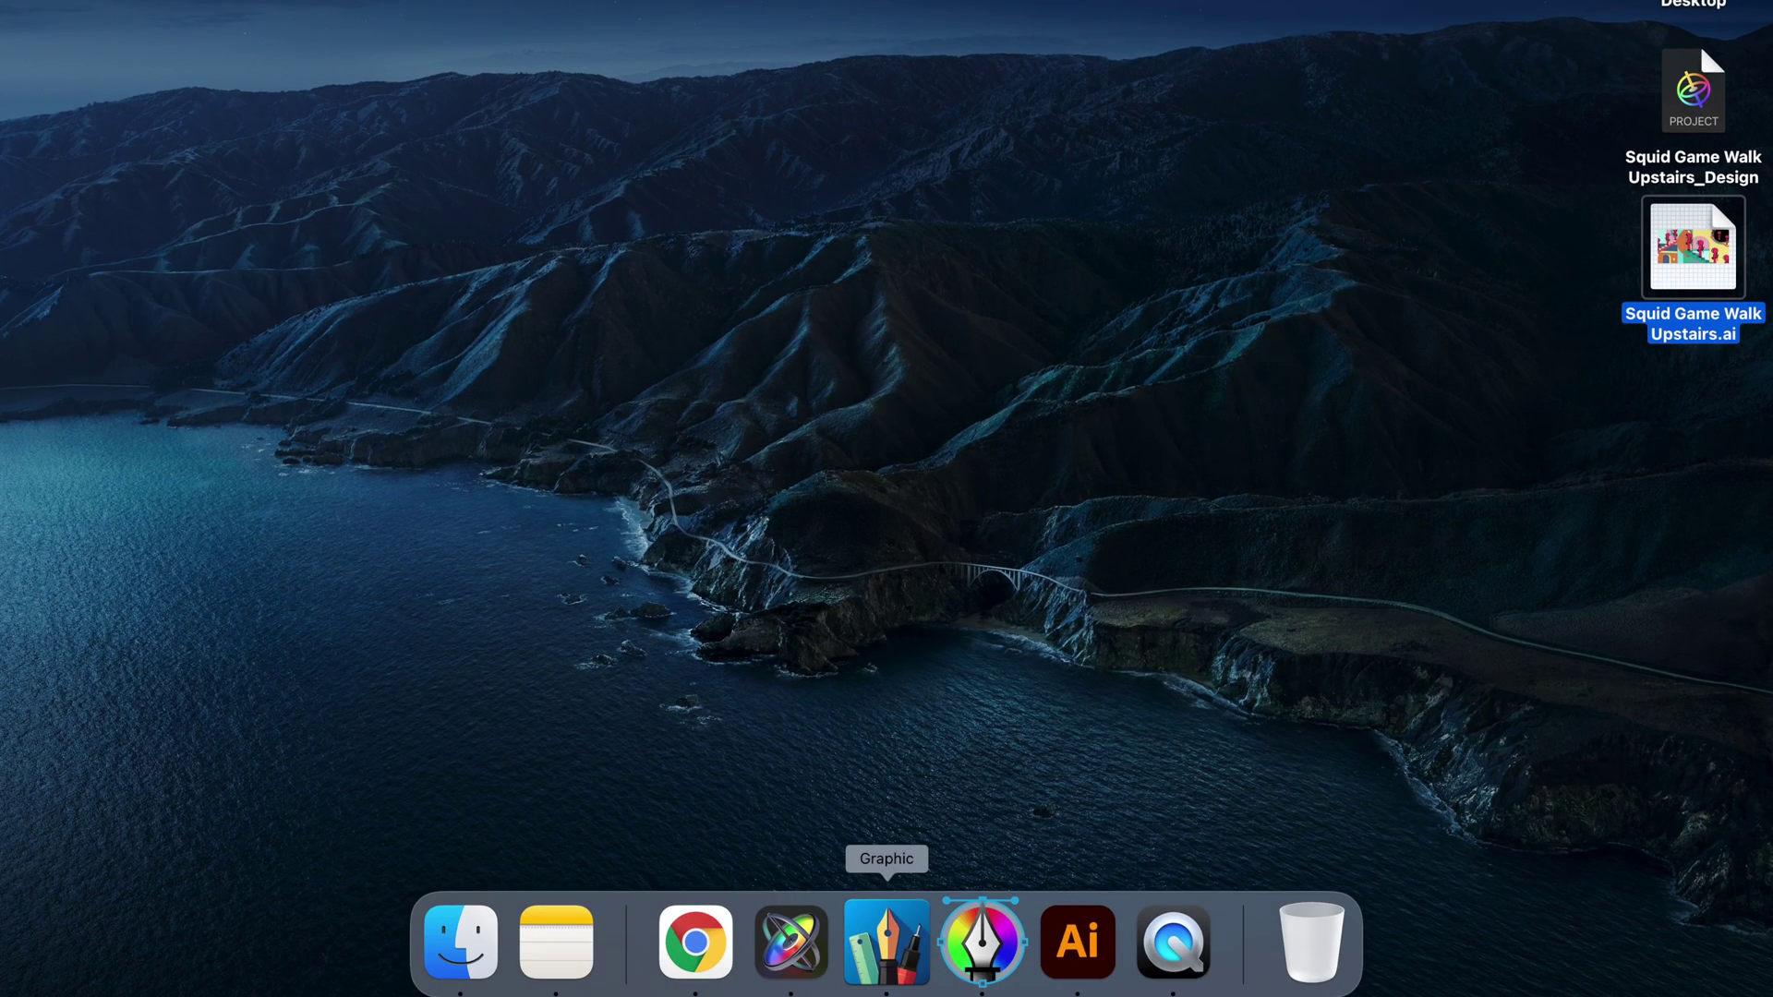
Switch to Graphic and open the existing file Squid Game Walk Upstairs.ai from the Desktop.
left_click(882, 986)
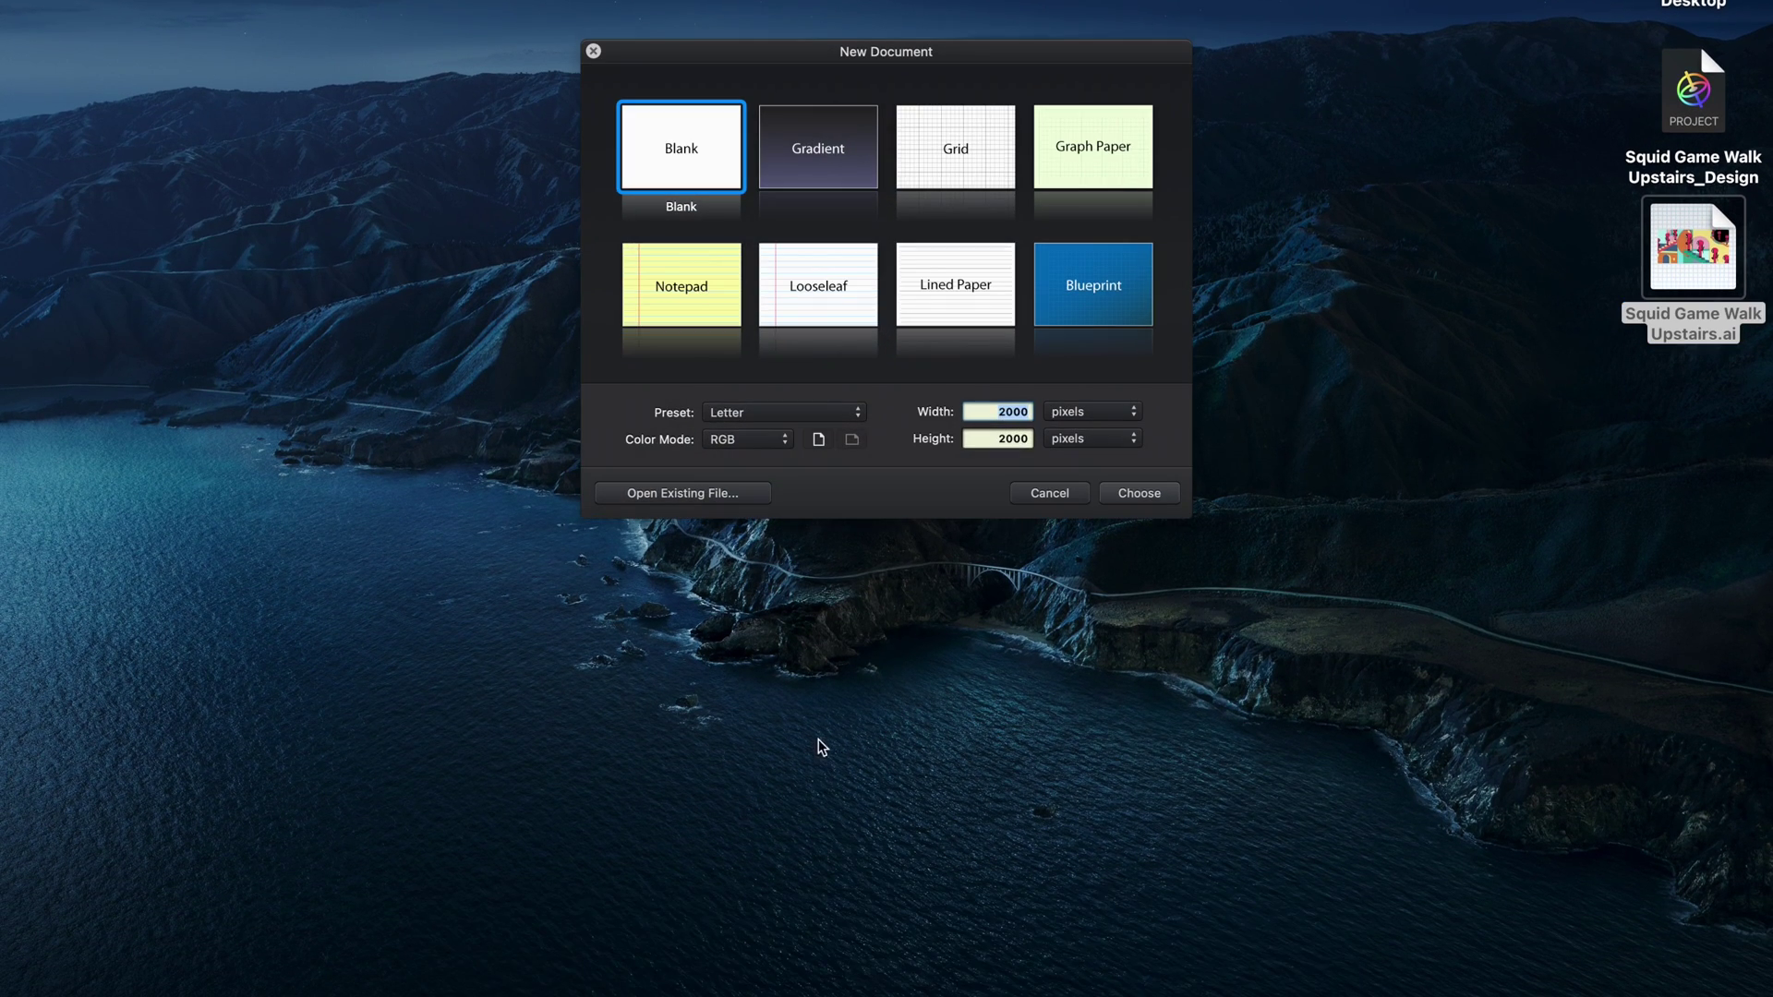
left_click(735, 503)
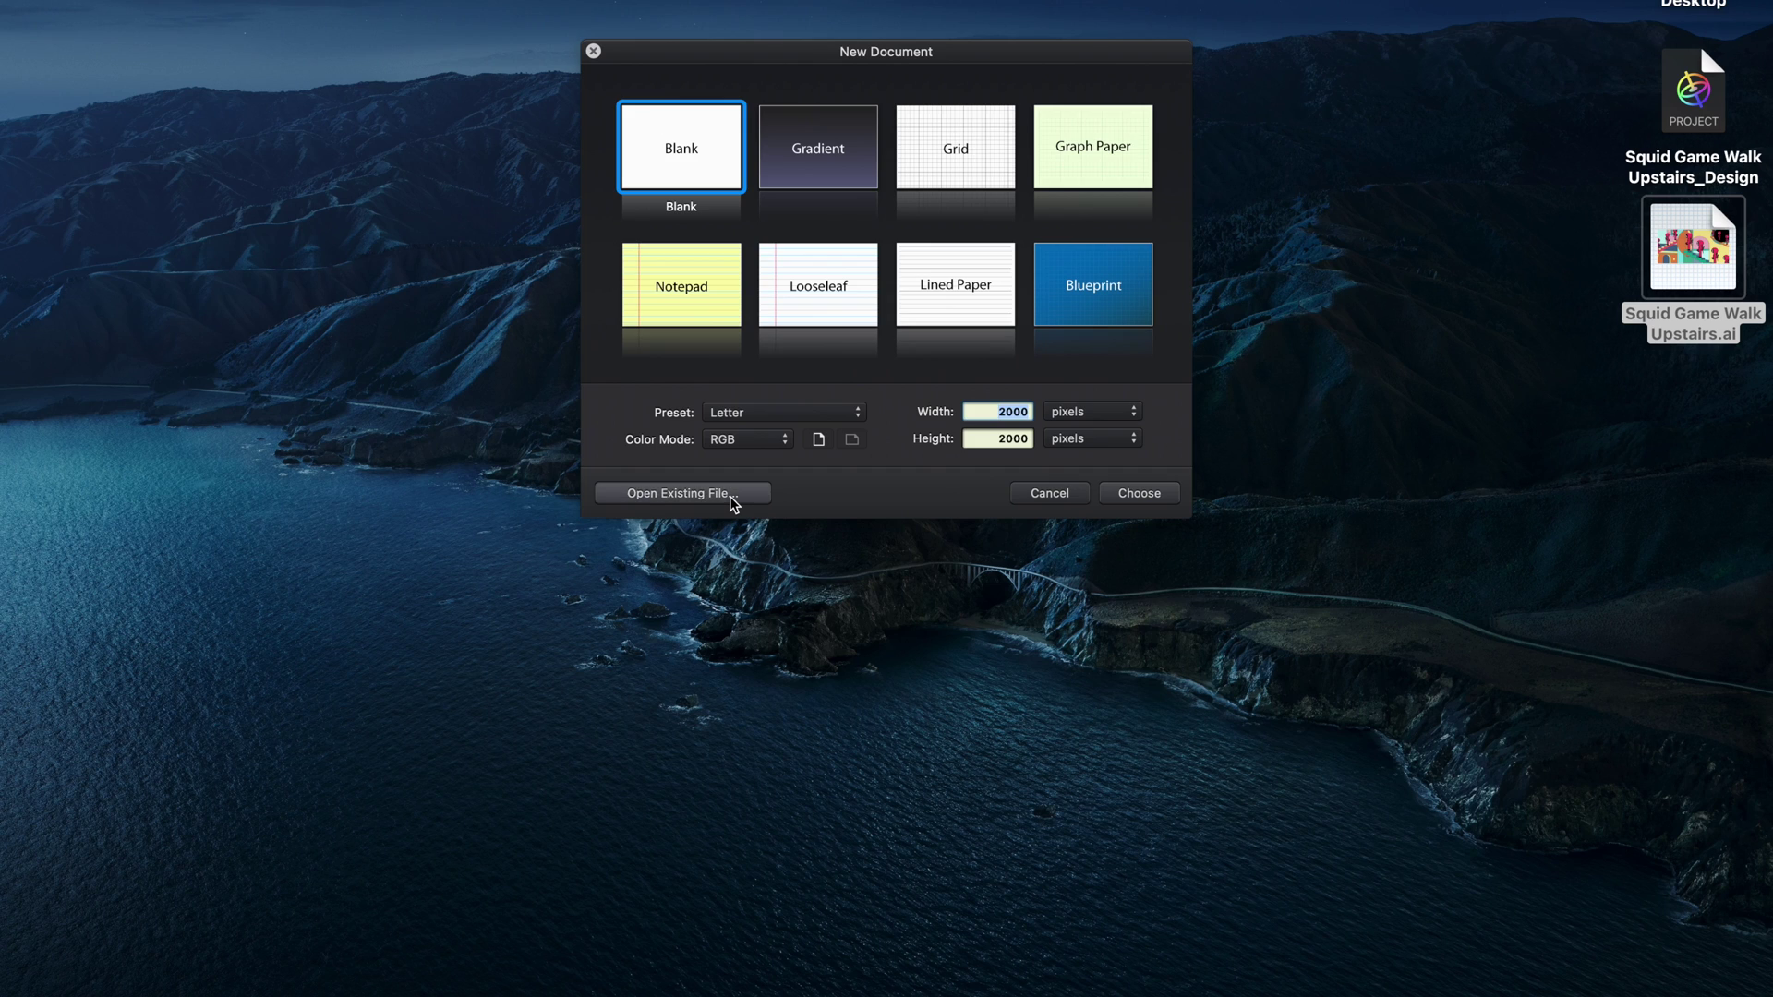
left_click(570, 521)
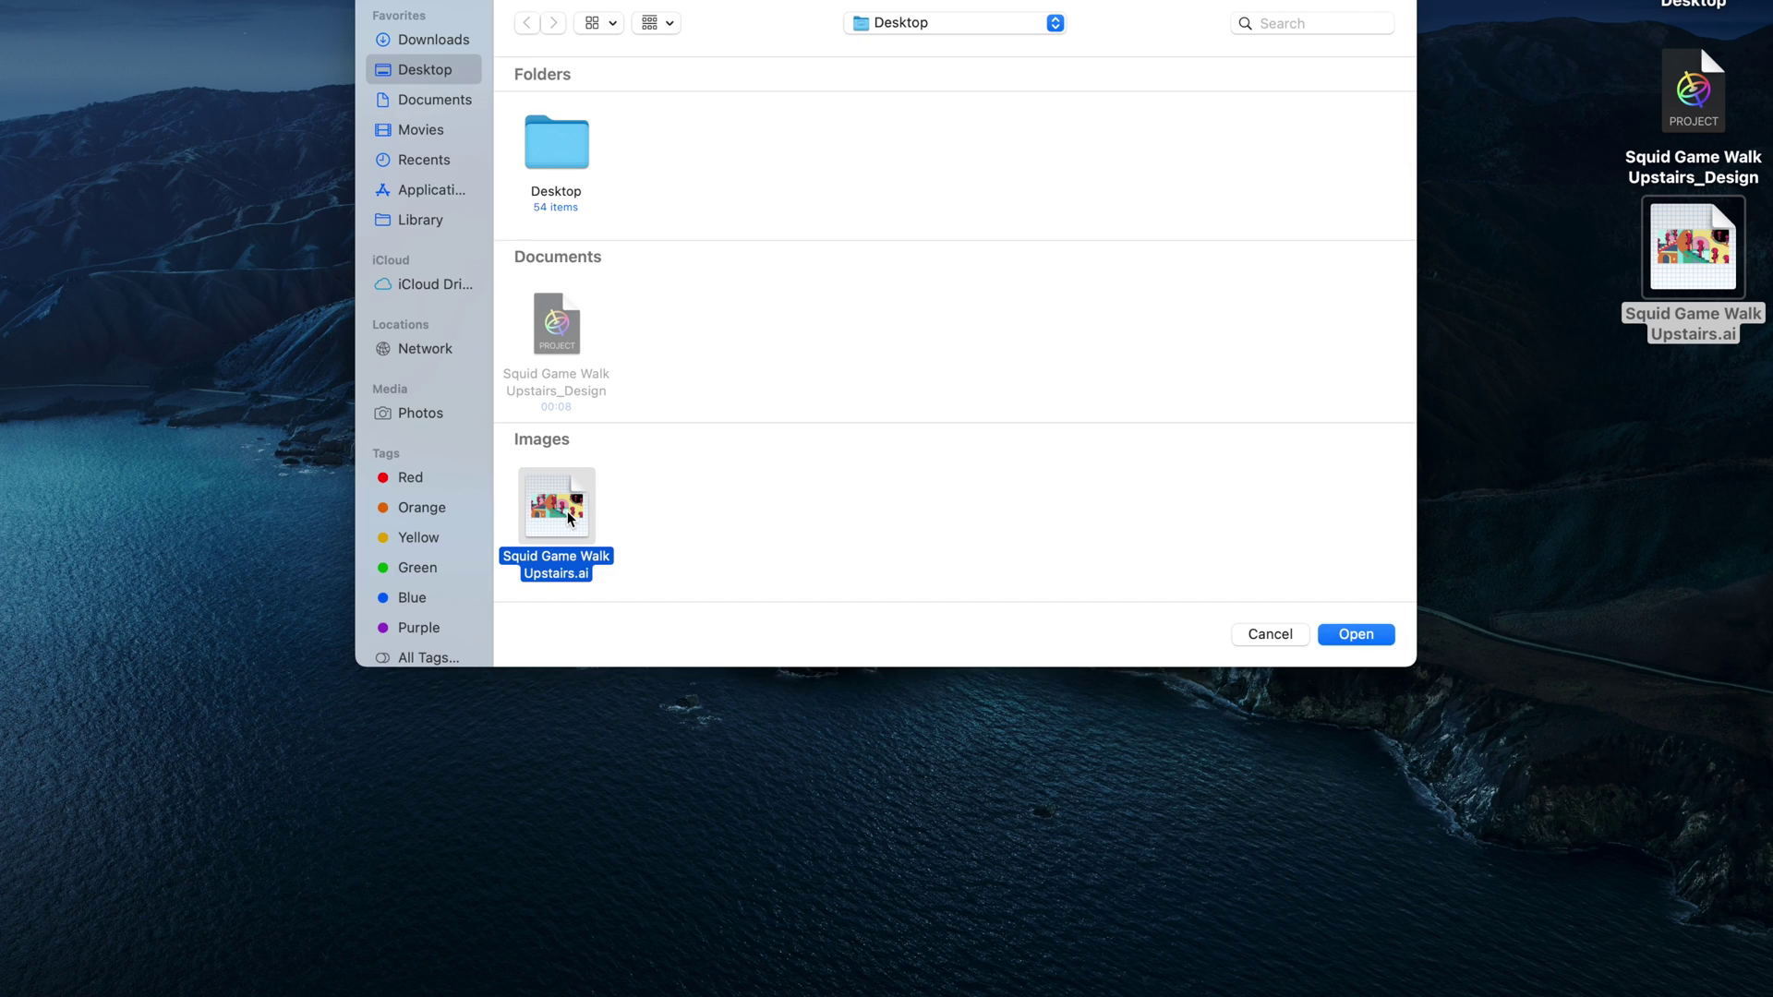
left_click(1352, 636)
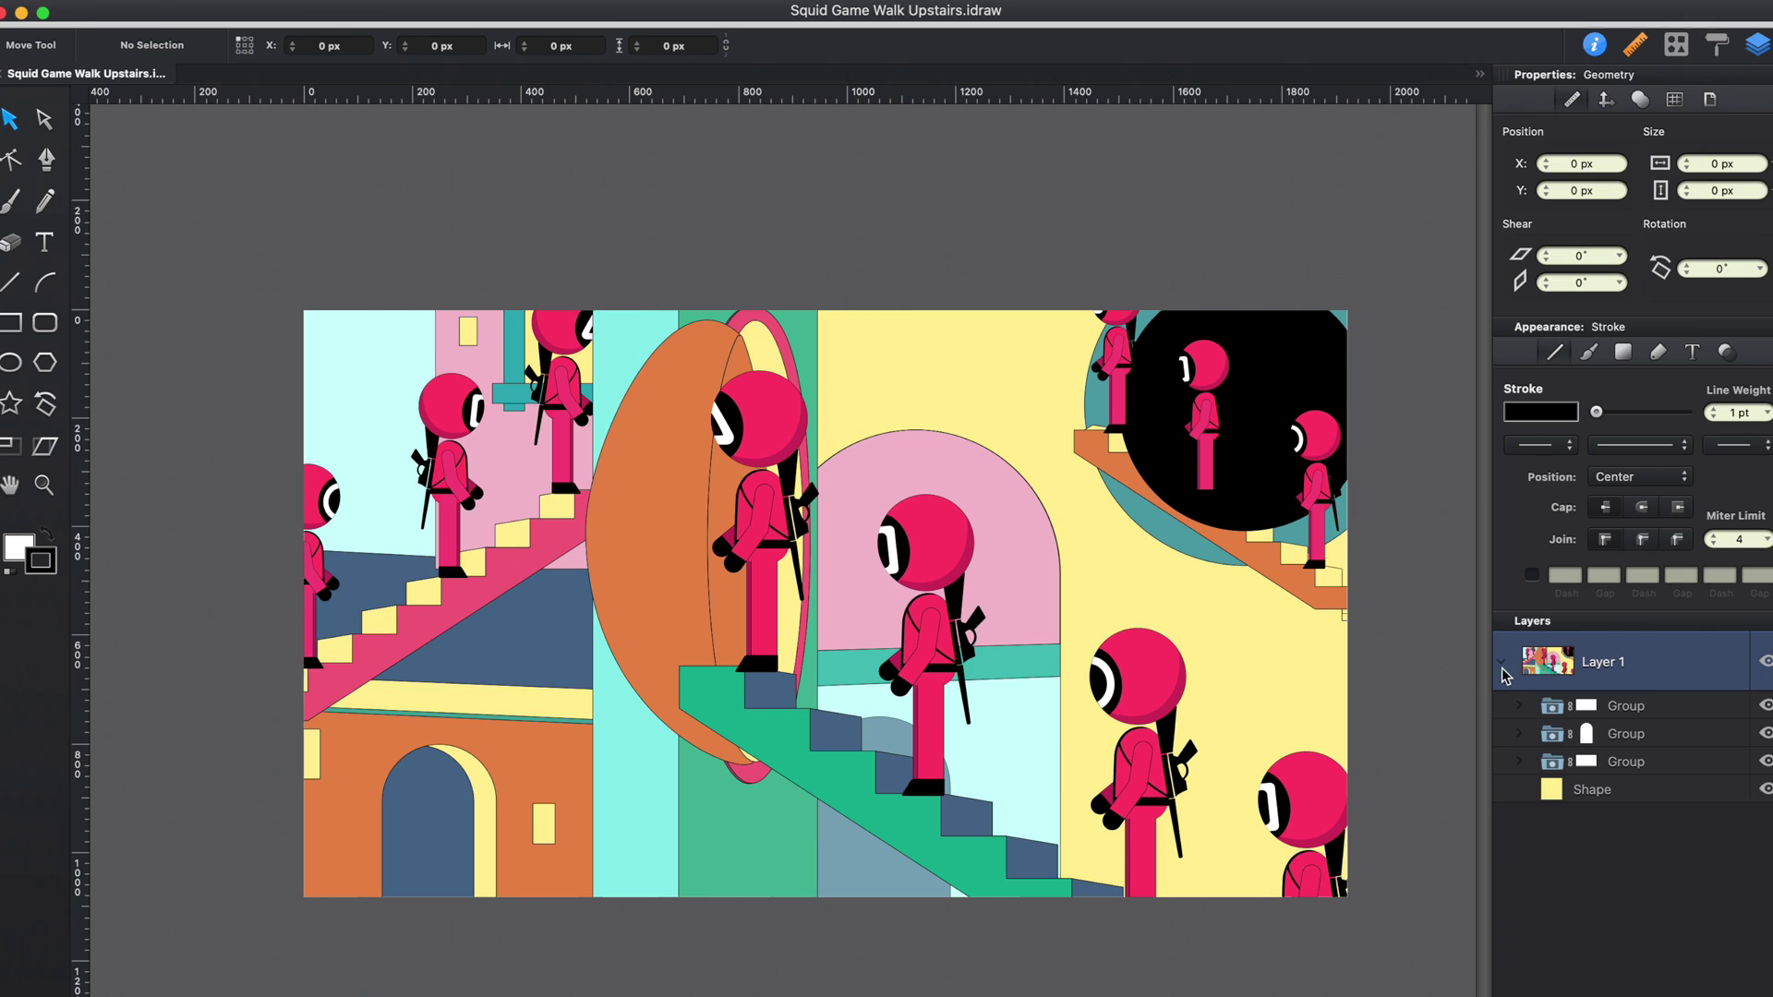
left_click(1501, 663)
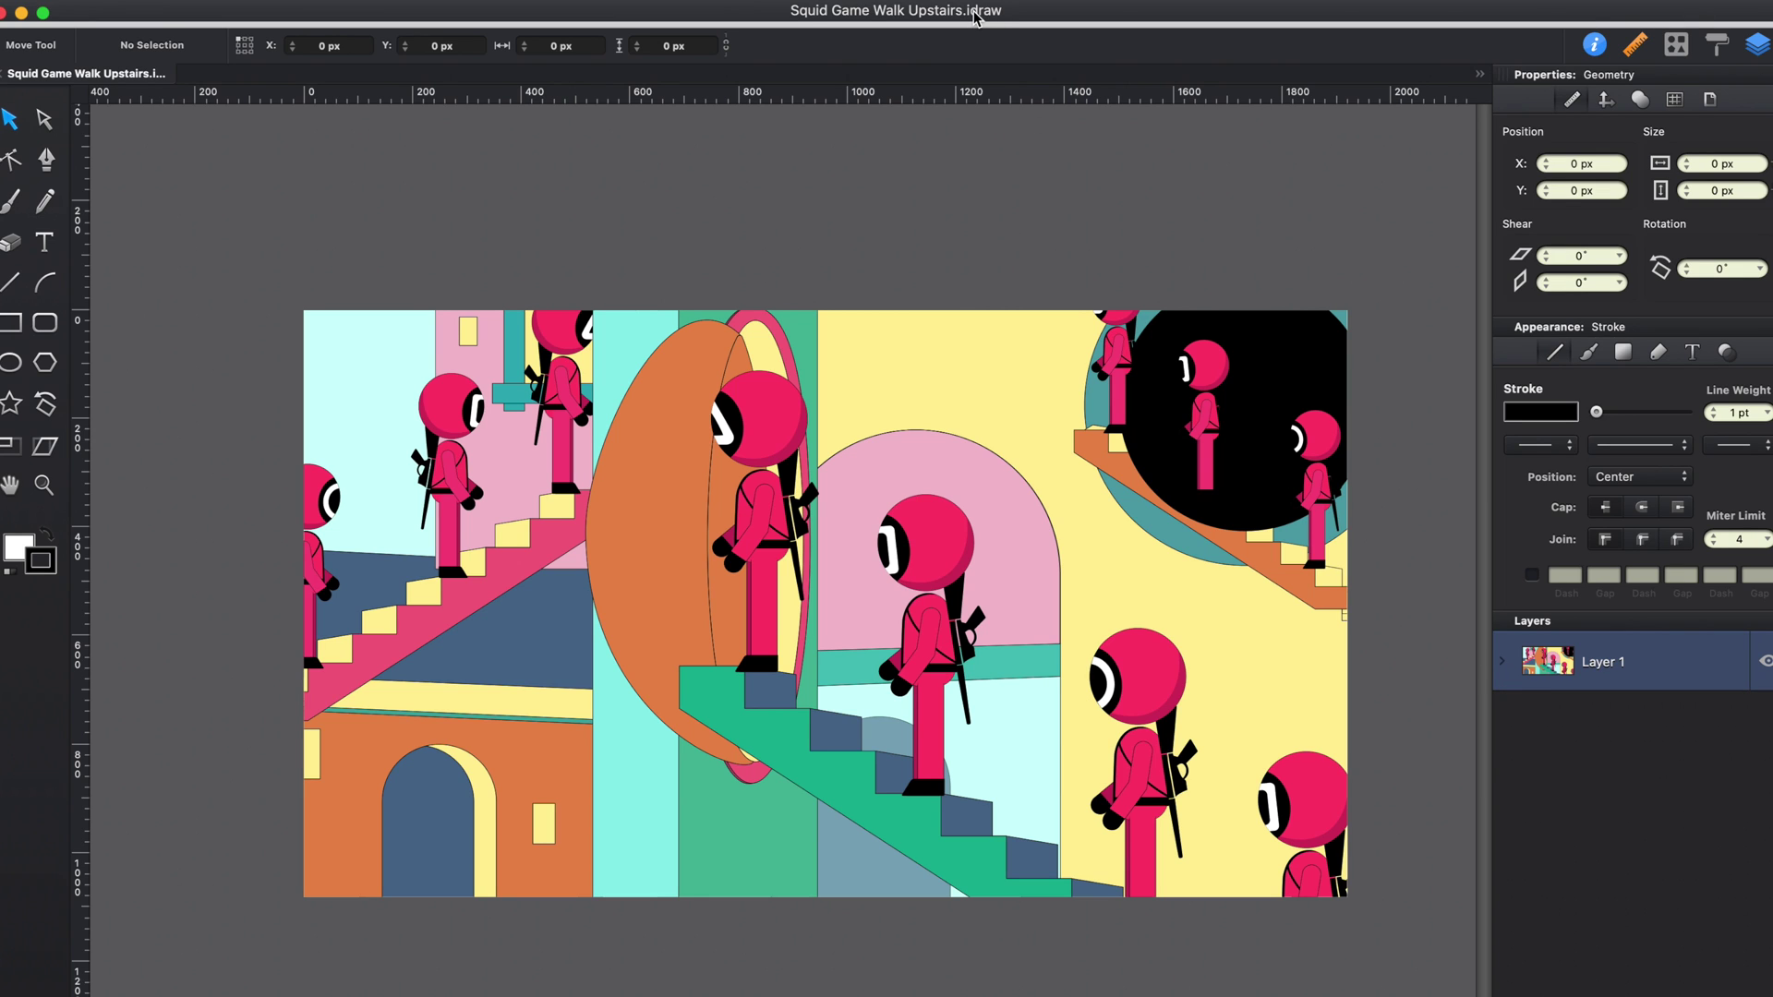
Save the artwork to the Desktop as Squid Game Walk Upstairs.idraw and close the document.
left_click(139, 10)
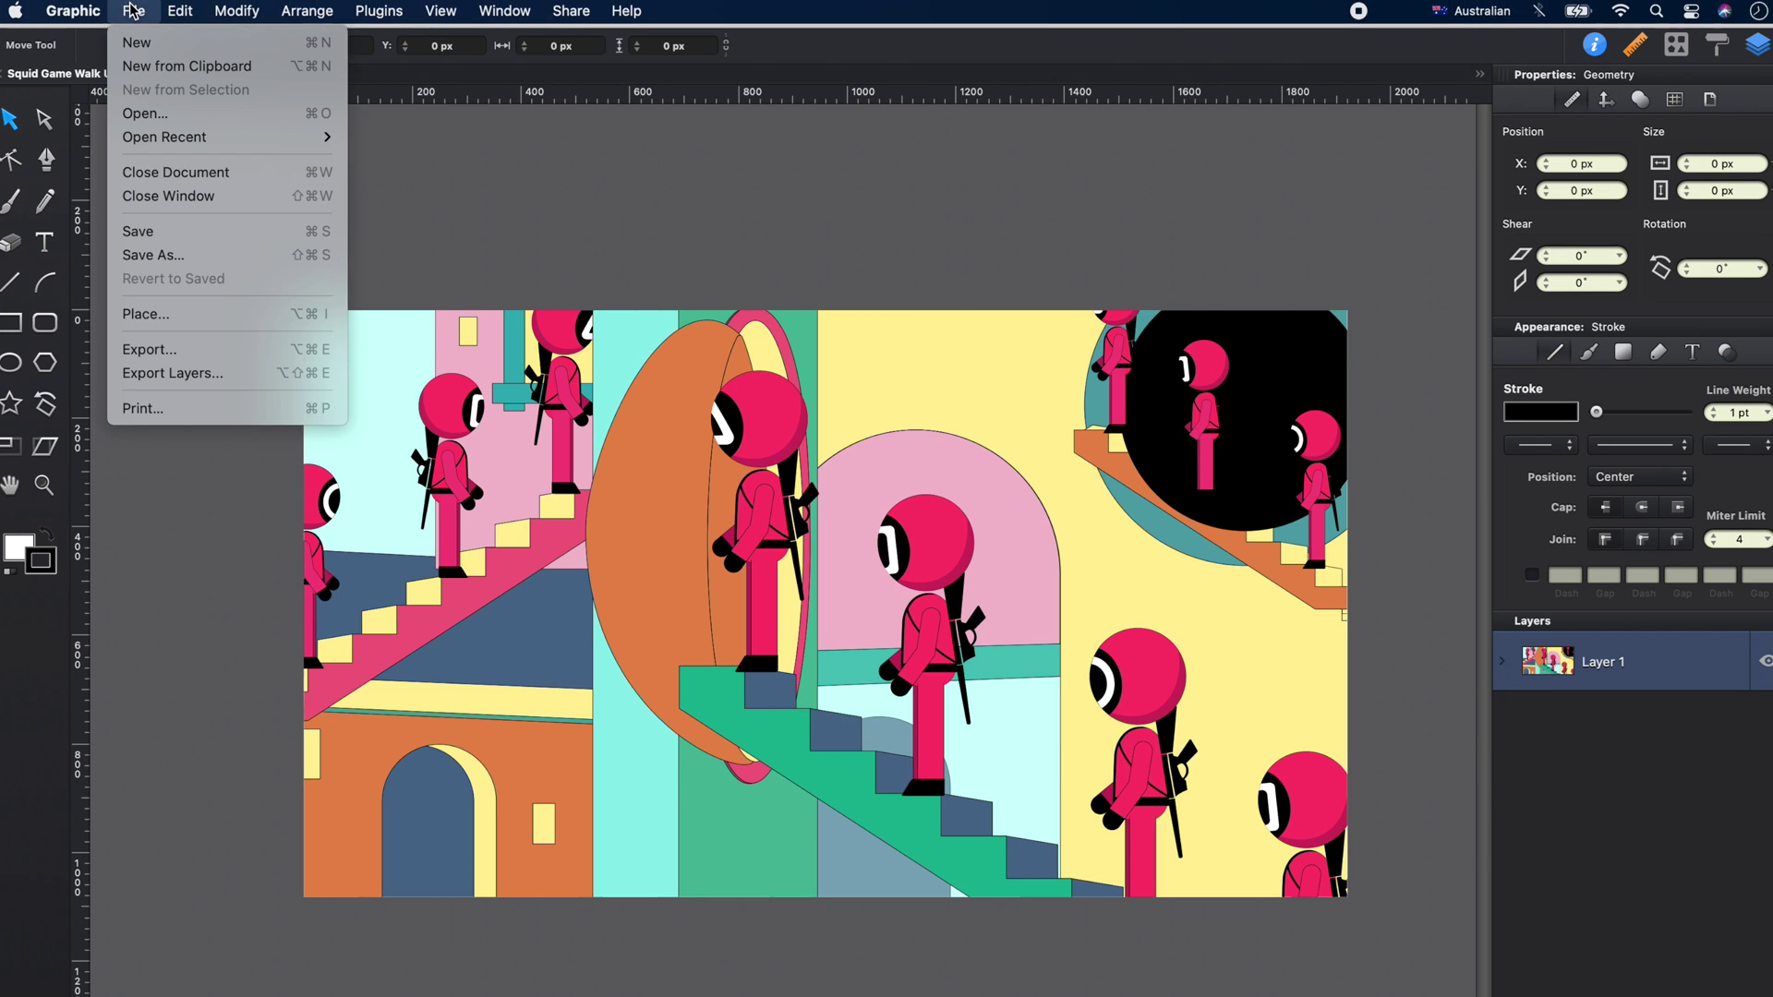
left_click(299, 239)
left_click(988, 617)
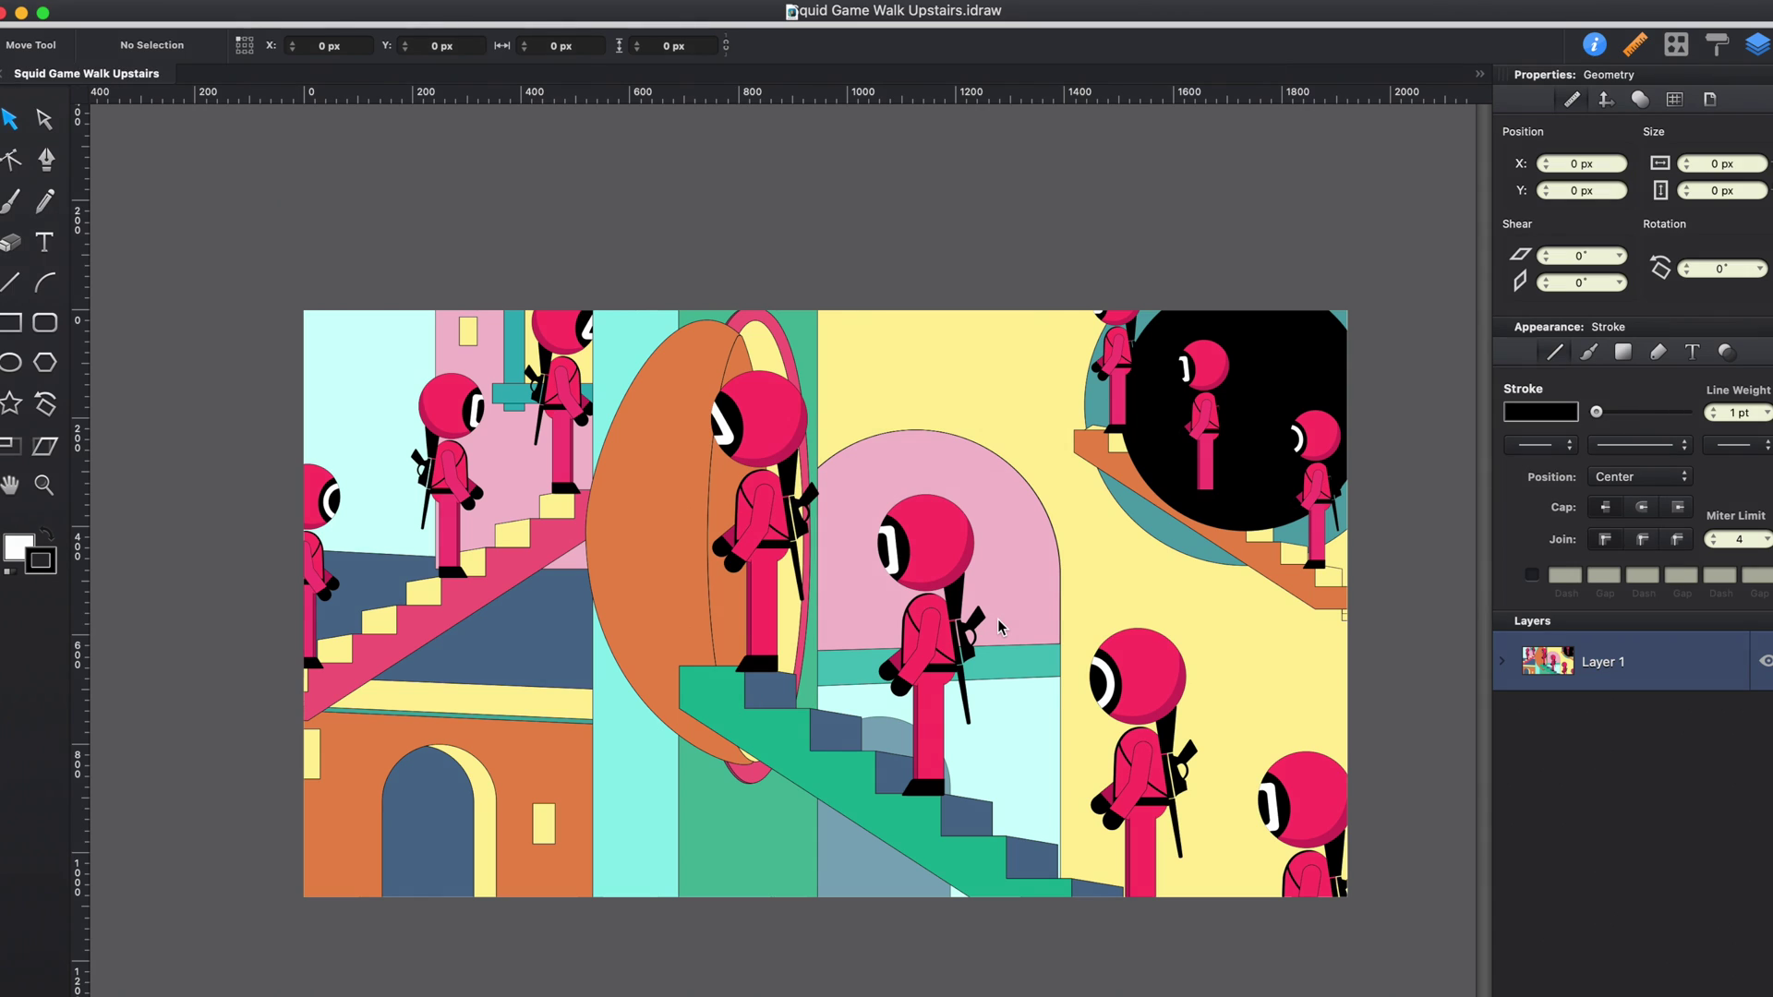
left_click(5, 13)
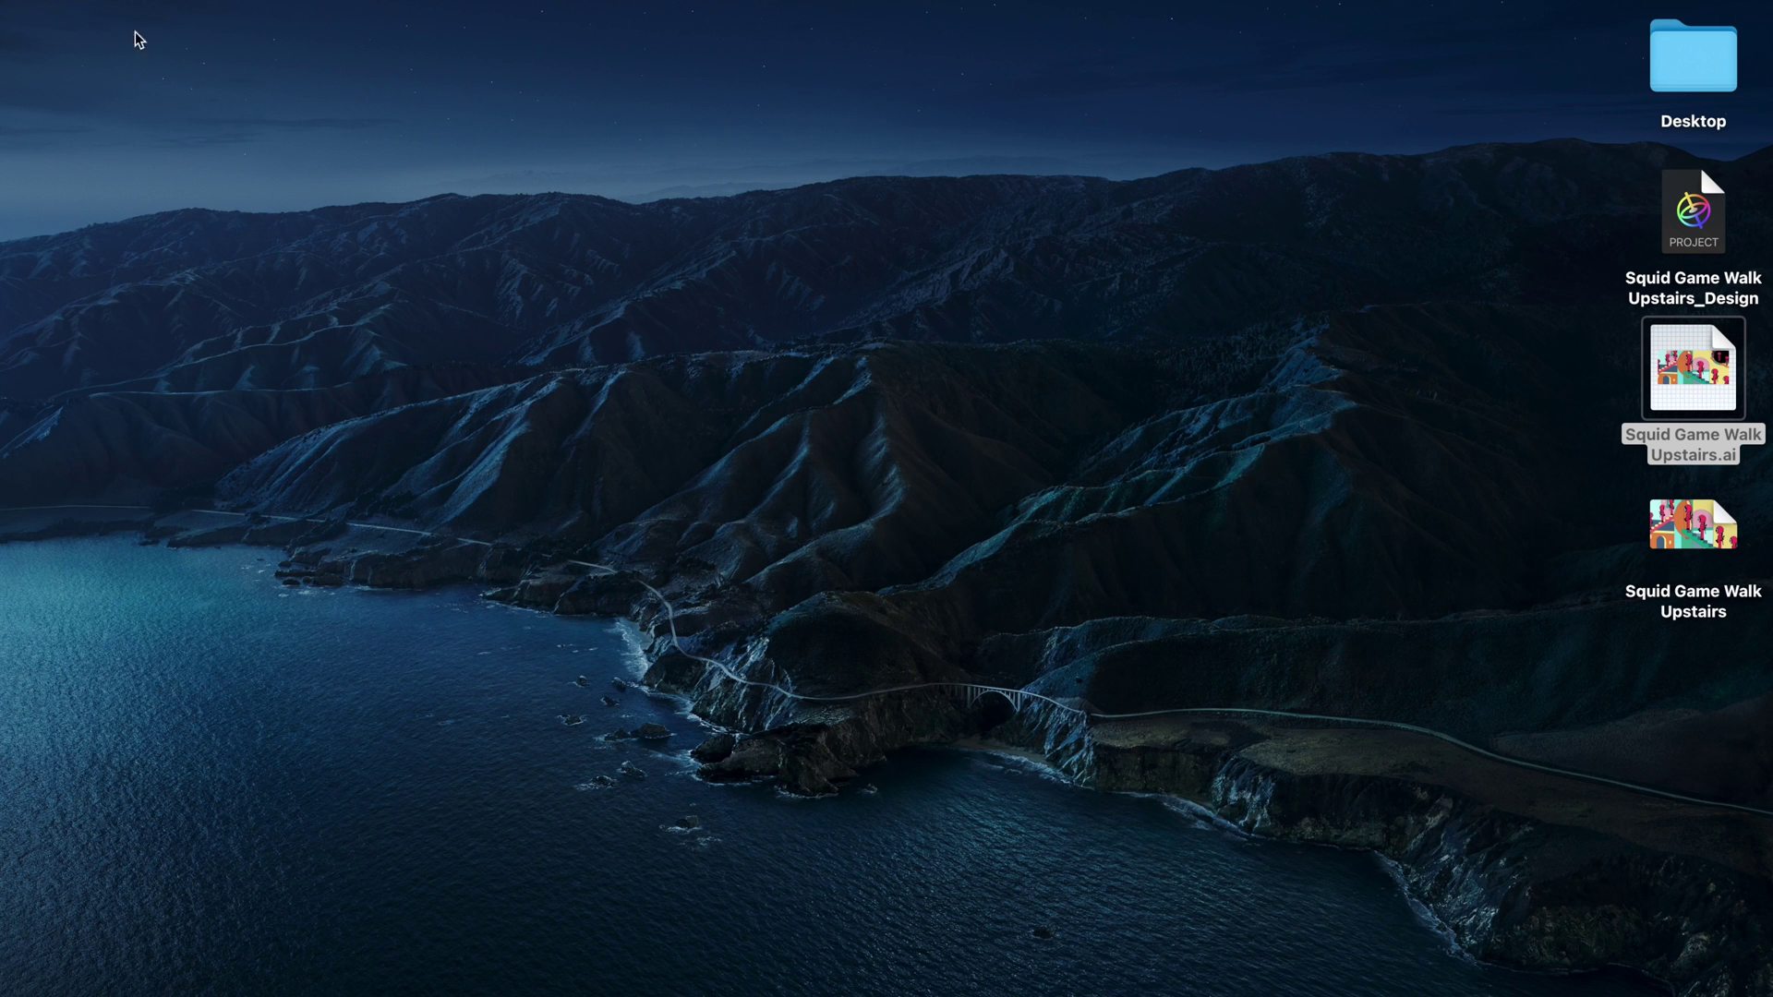
Switch to Vekpo and open the Squid Game Walk Upstairs Graphic file from the Desktop.
left_click(1678, 542)
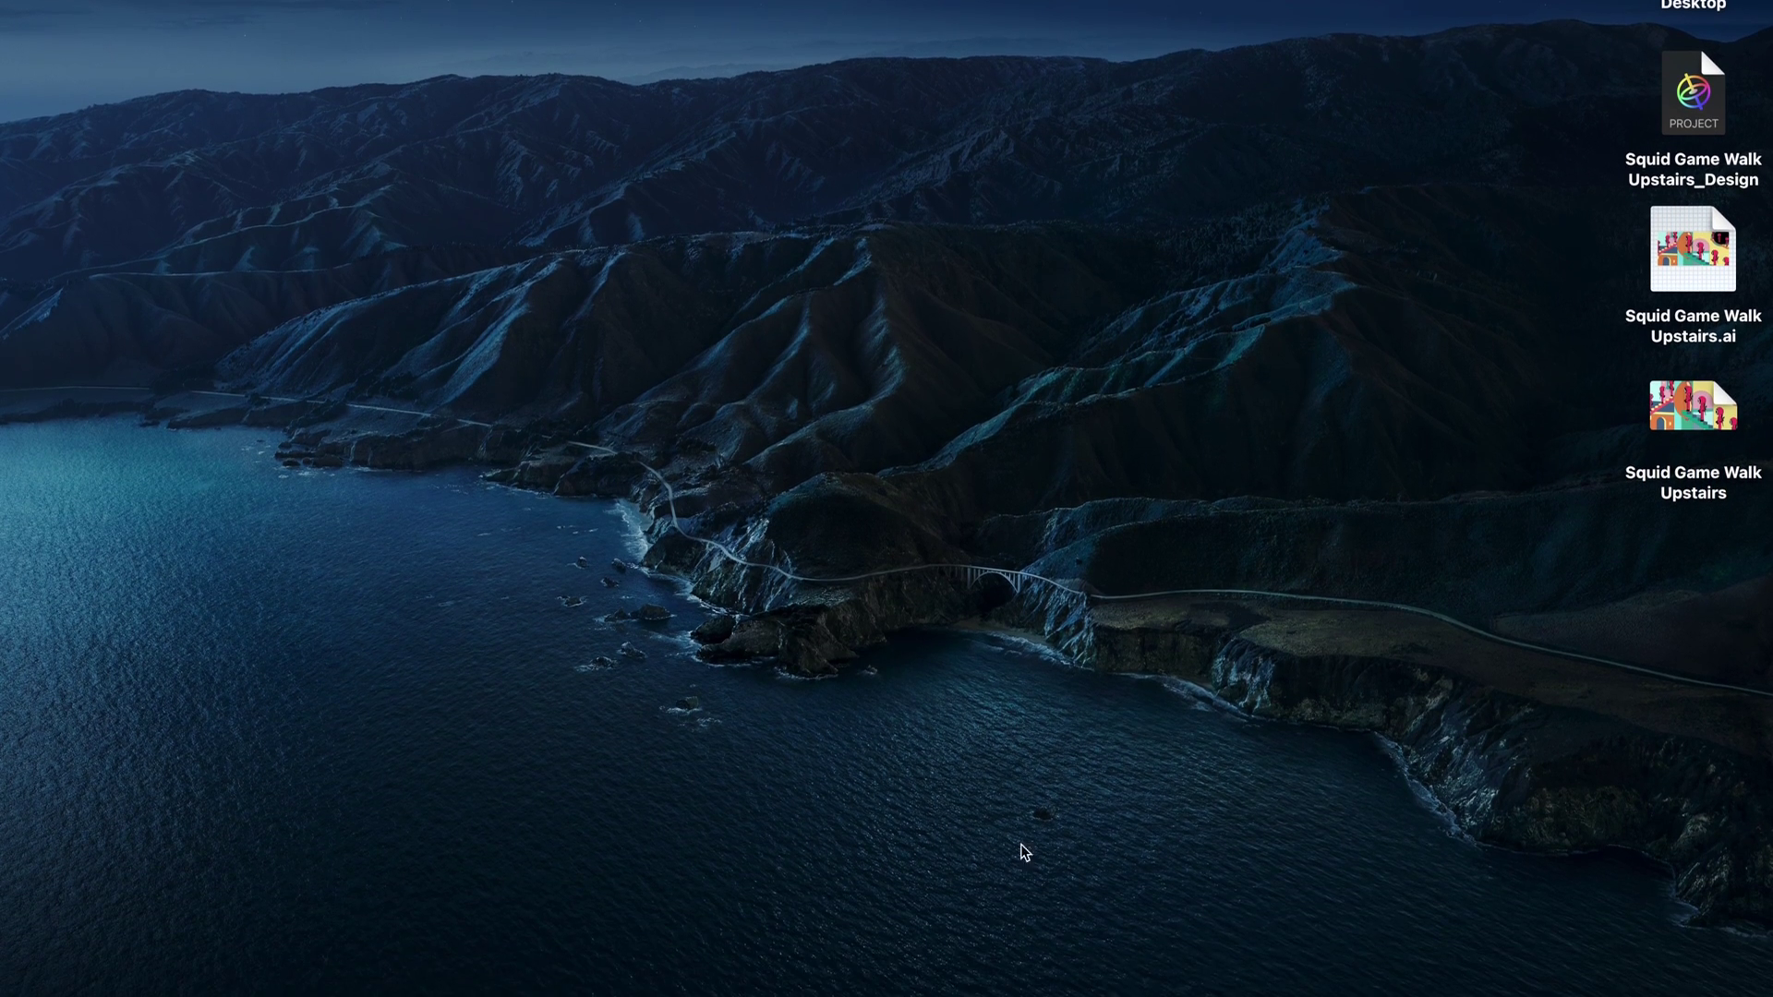
left_click(989, 948)
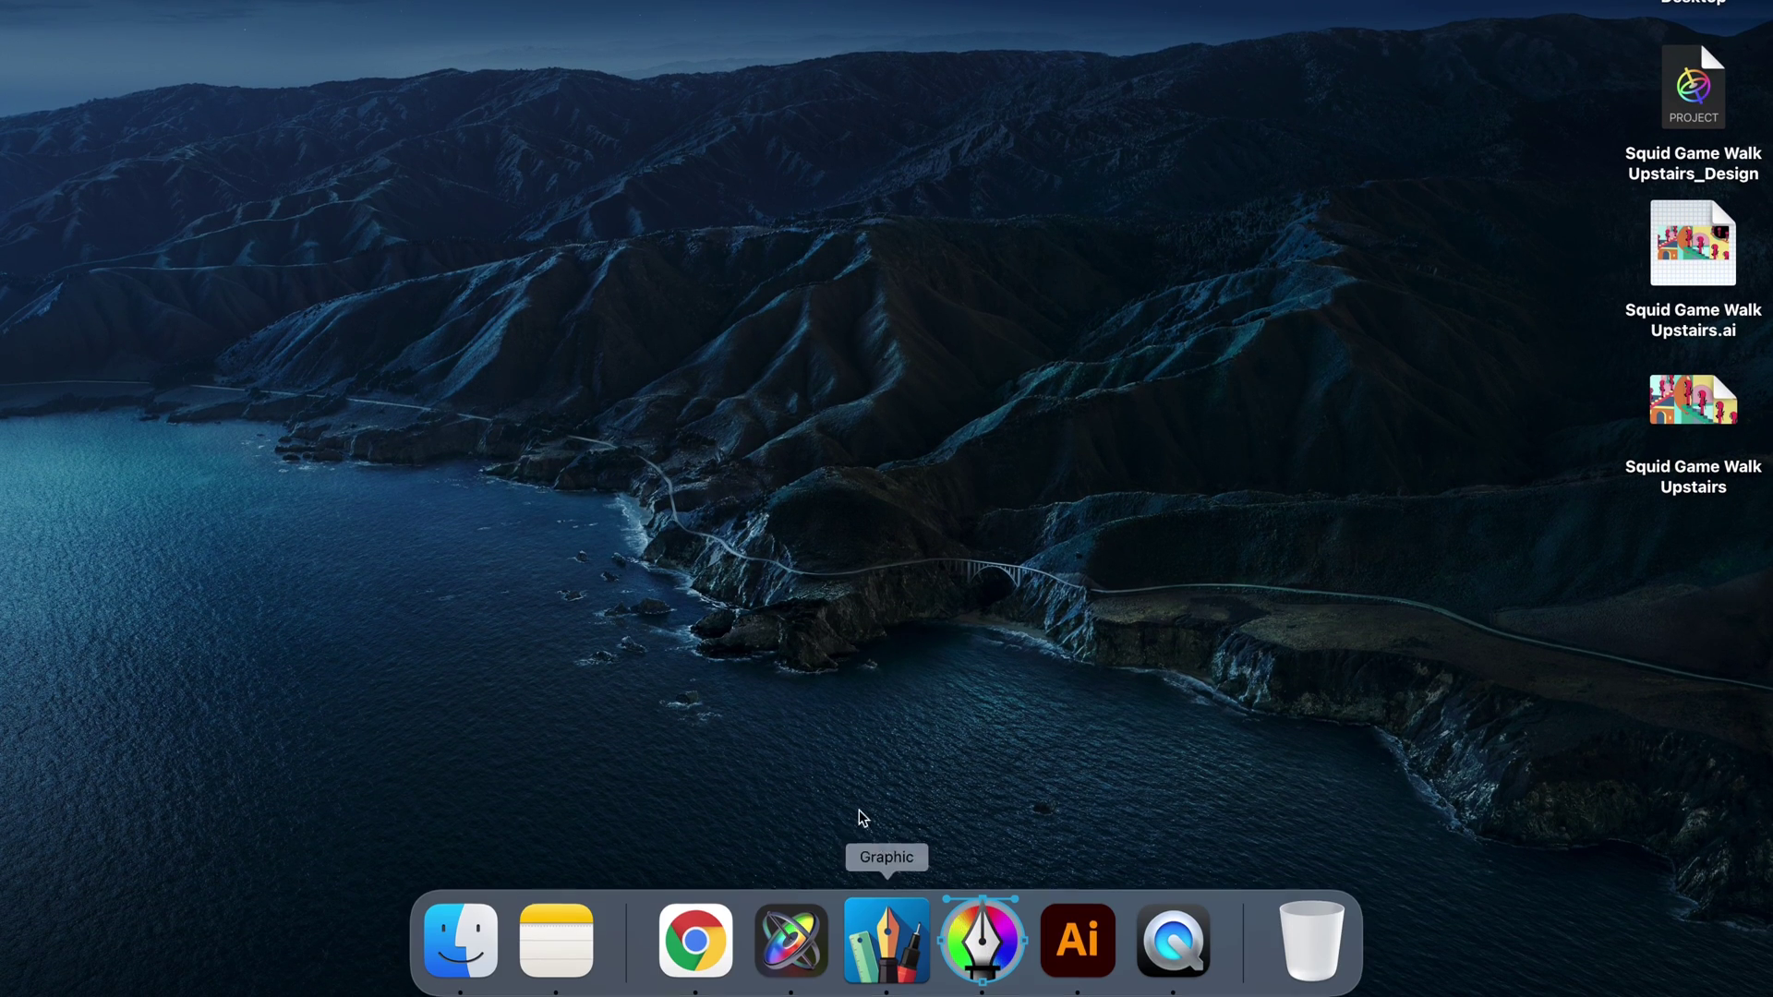
left_click(124, 11)
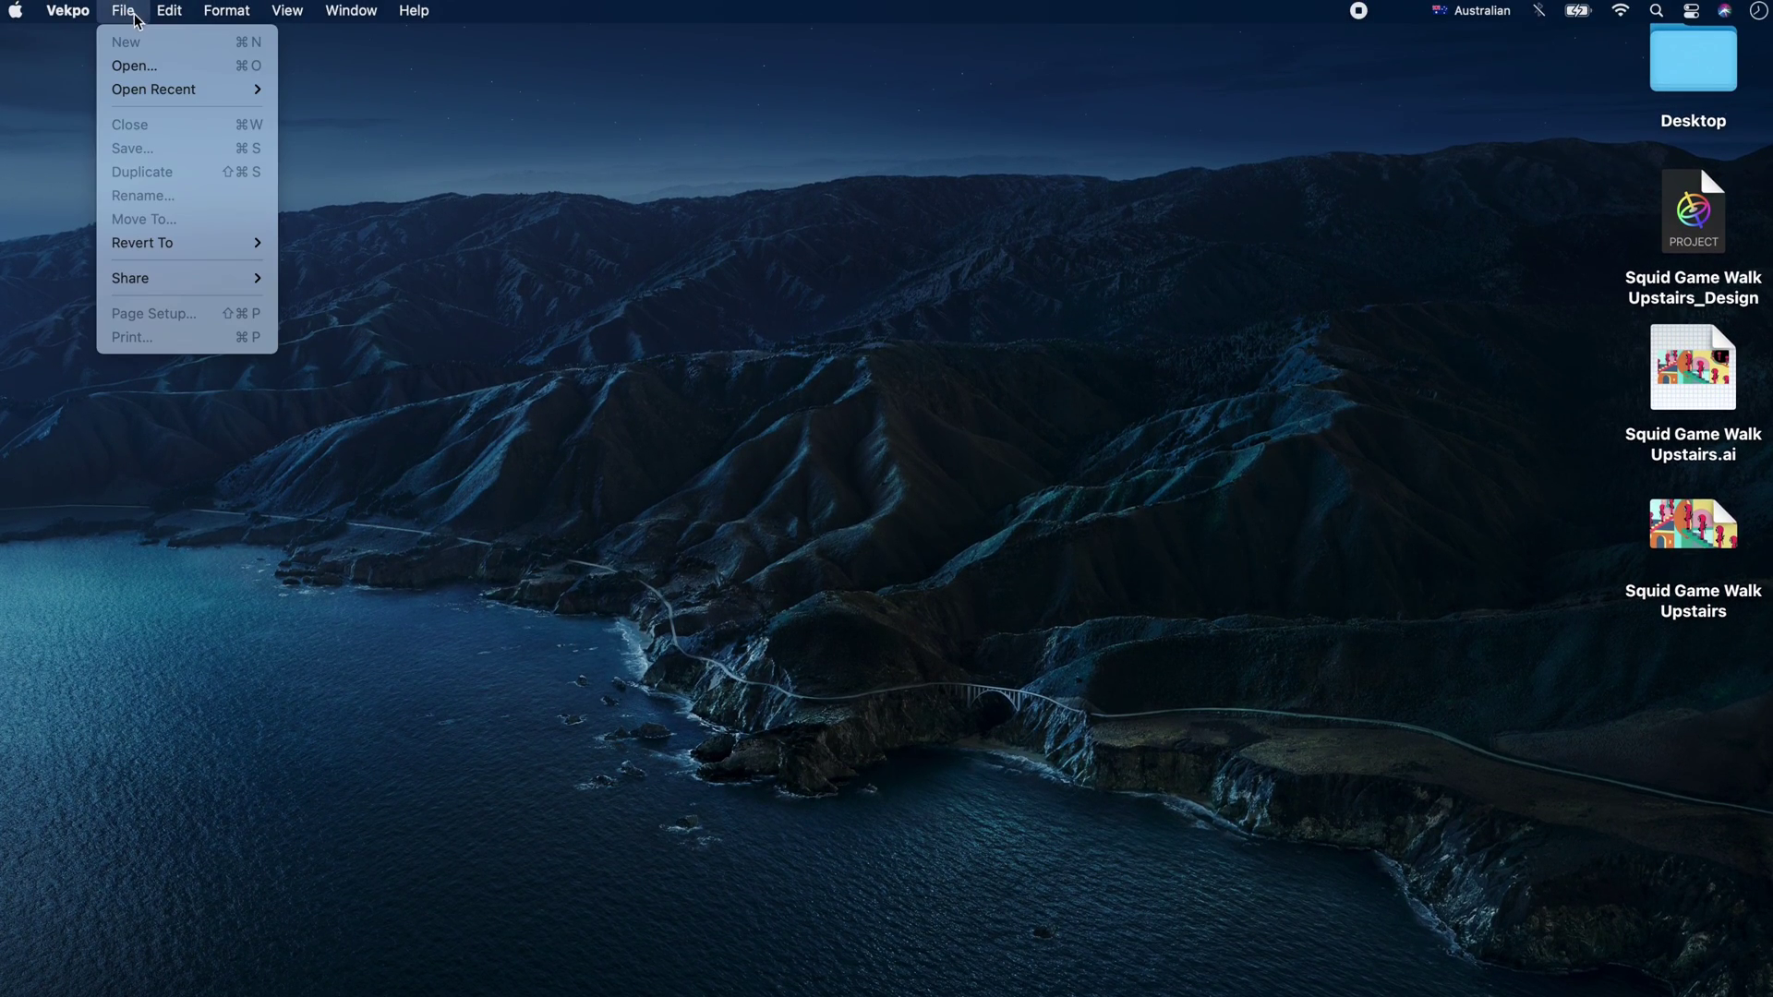
left_click(155, 67)
scroll(799, 452, "down", 3)
scroll(800, 448, "down", 2)
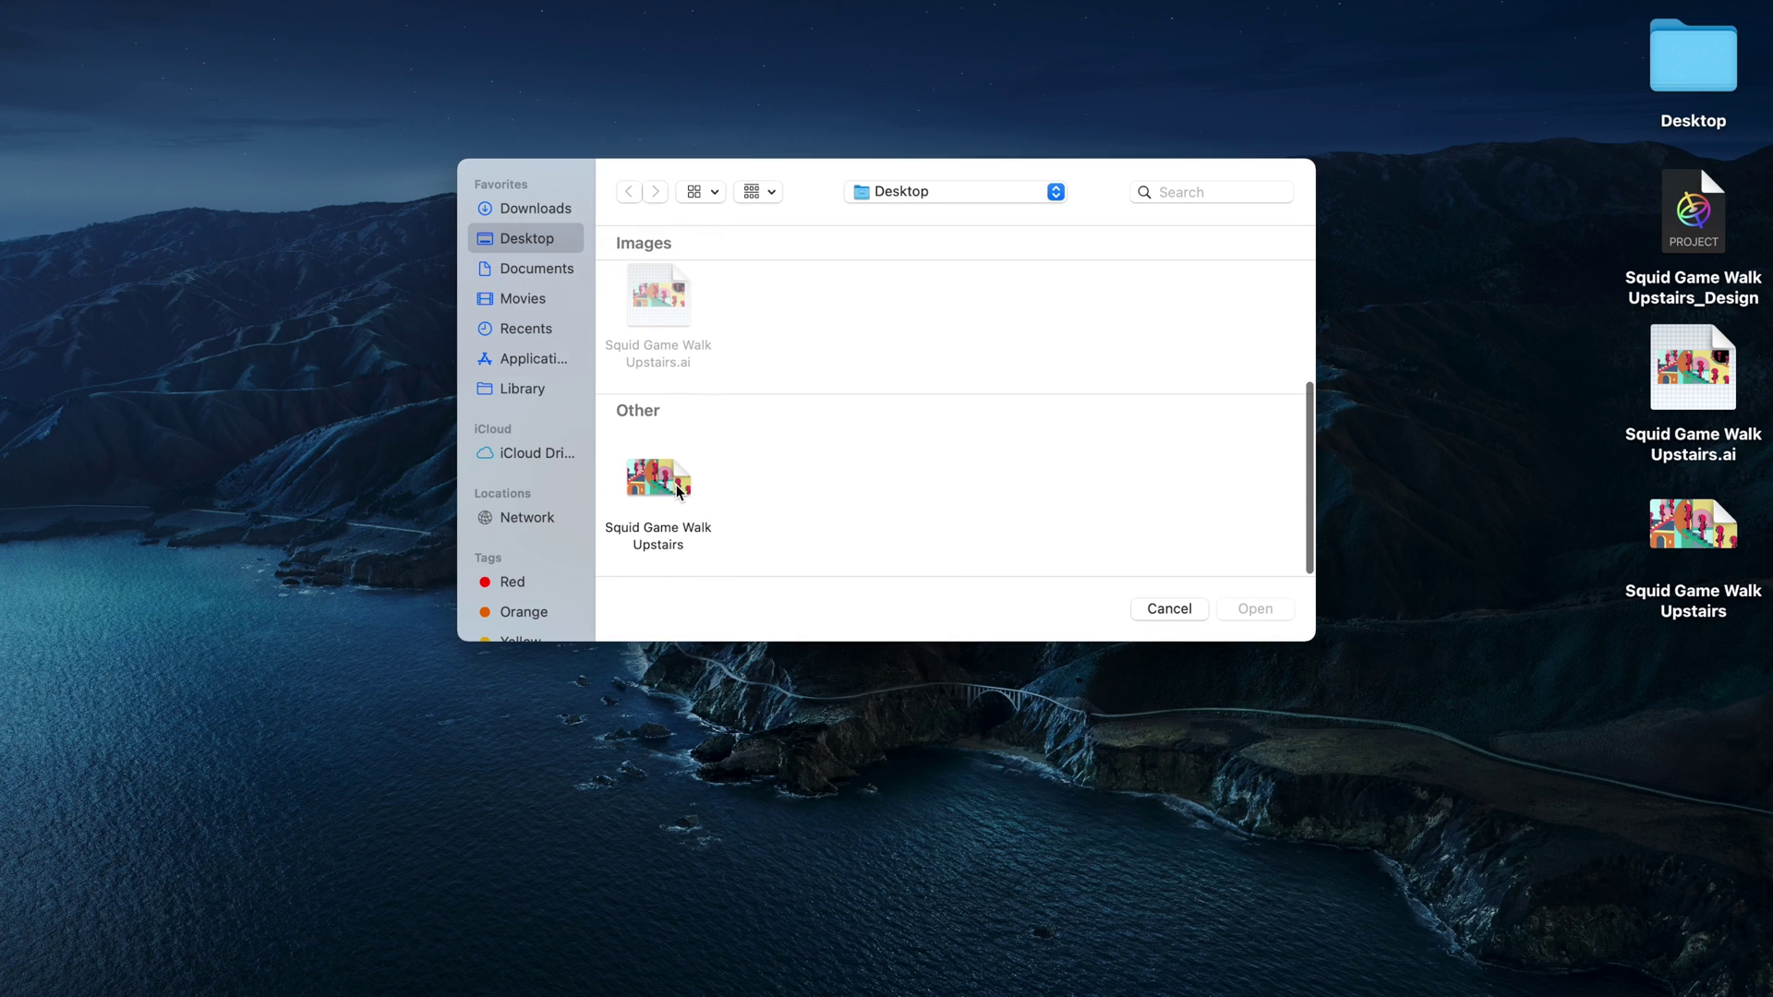
left_click(677, 491)
left_click(1263, 611)
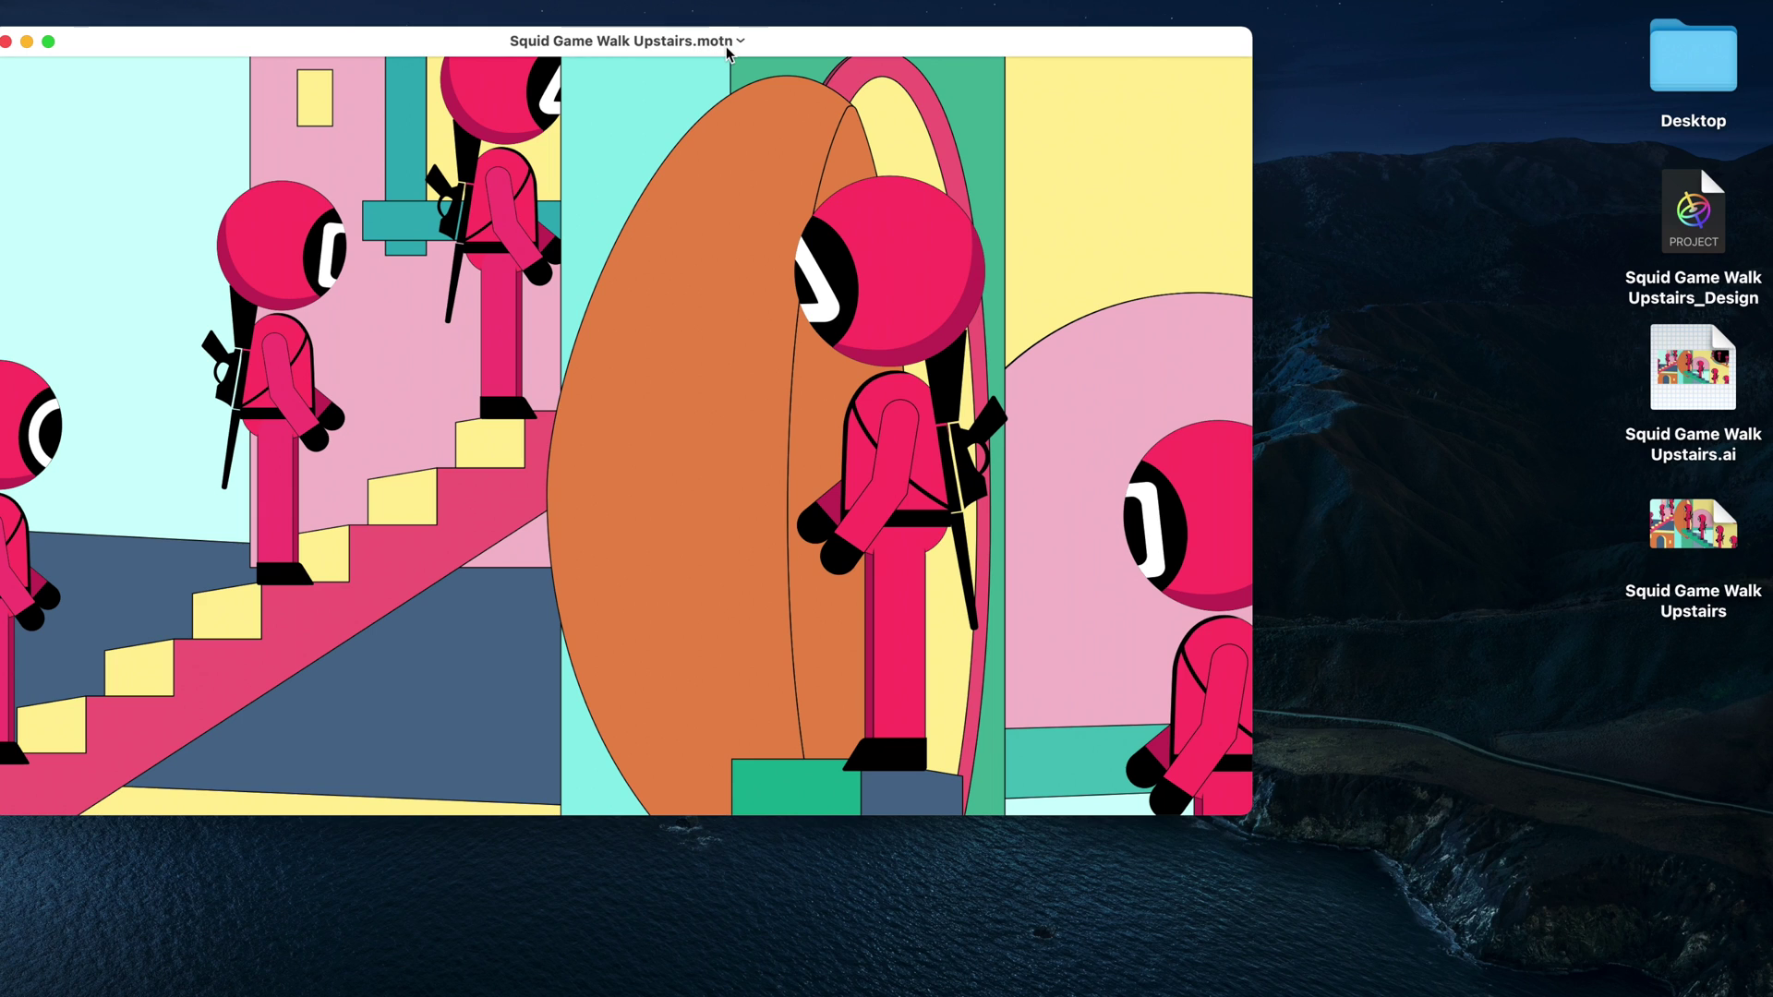
Save the converted artwork to the Desktop as the Motion project Squid Game Walk Upstairs and close its window.
left_click(122, 12)
left_click(147, 146)
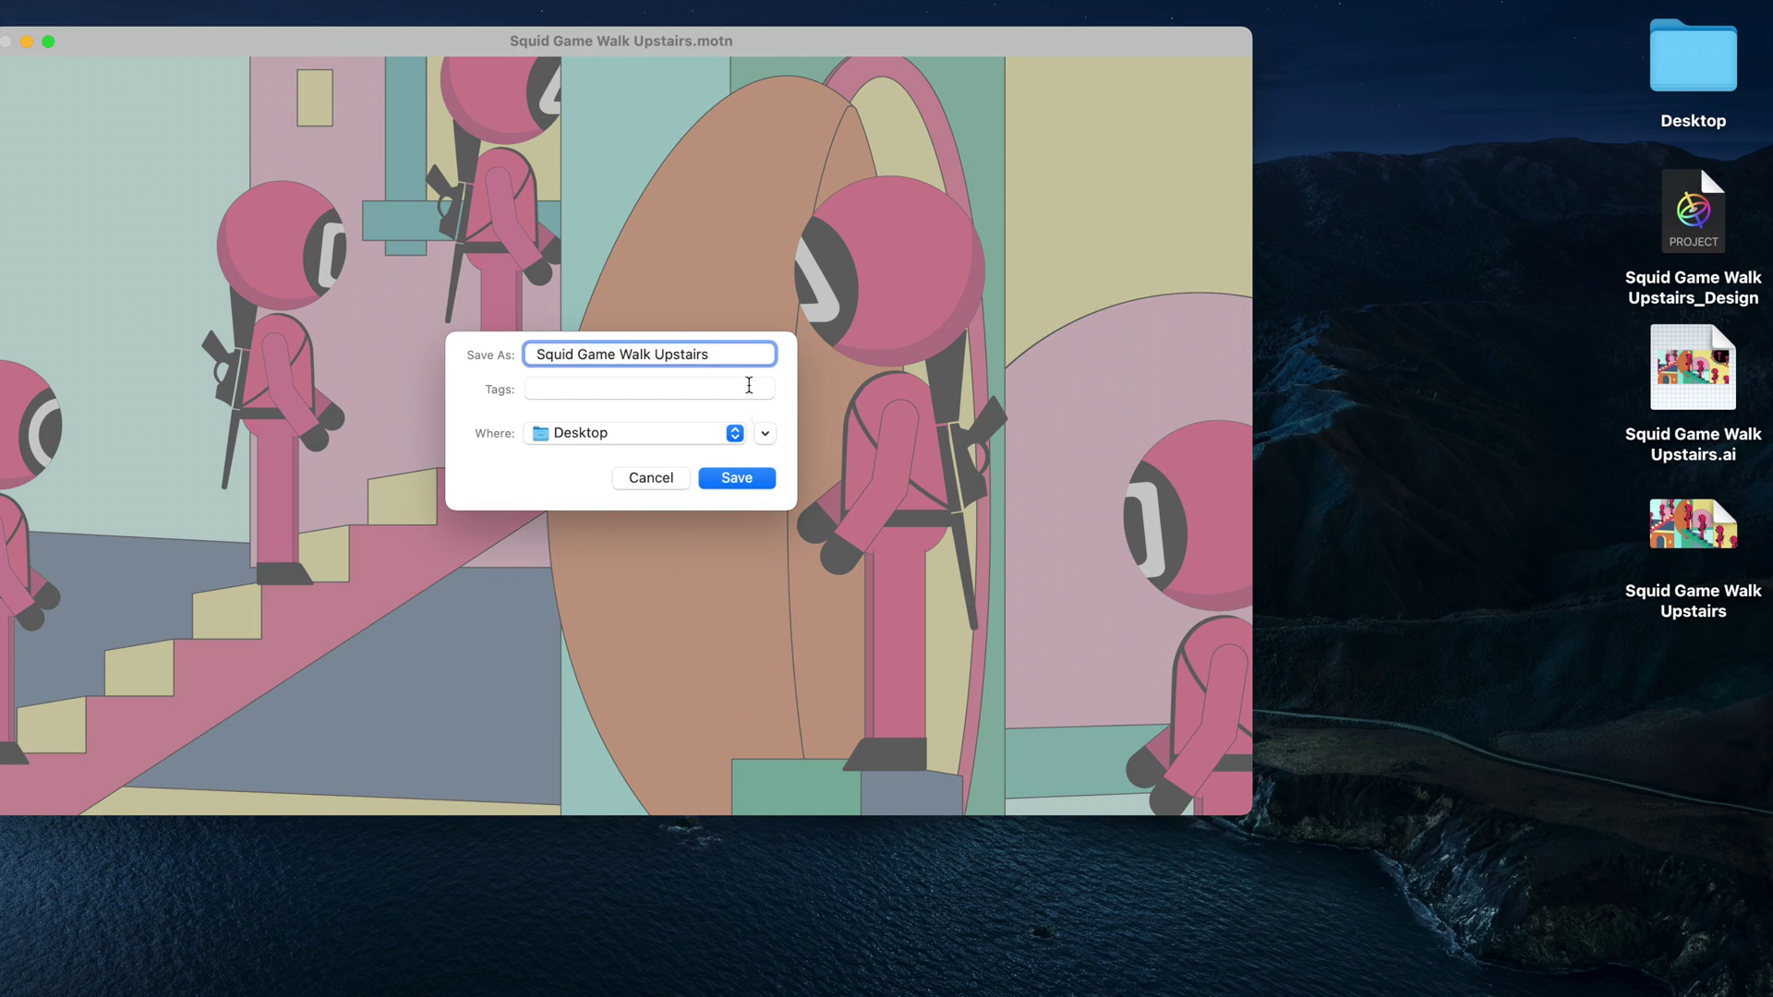
left_click(736, 477)
left_click(6, 42)
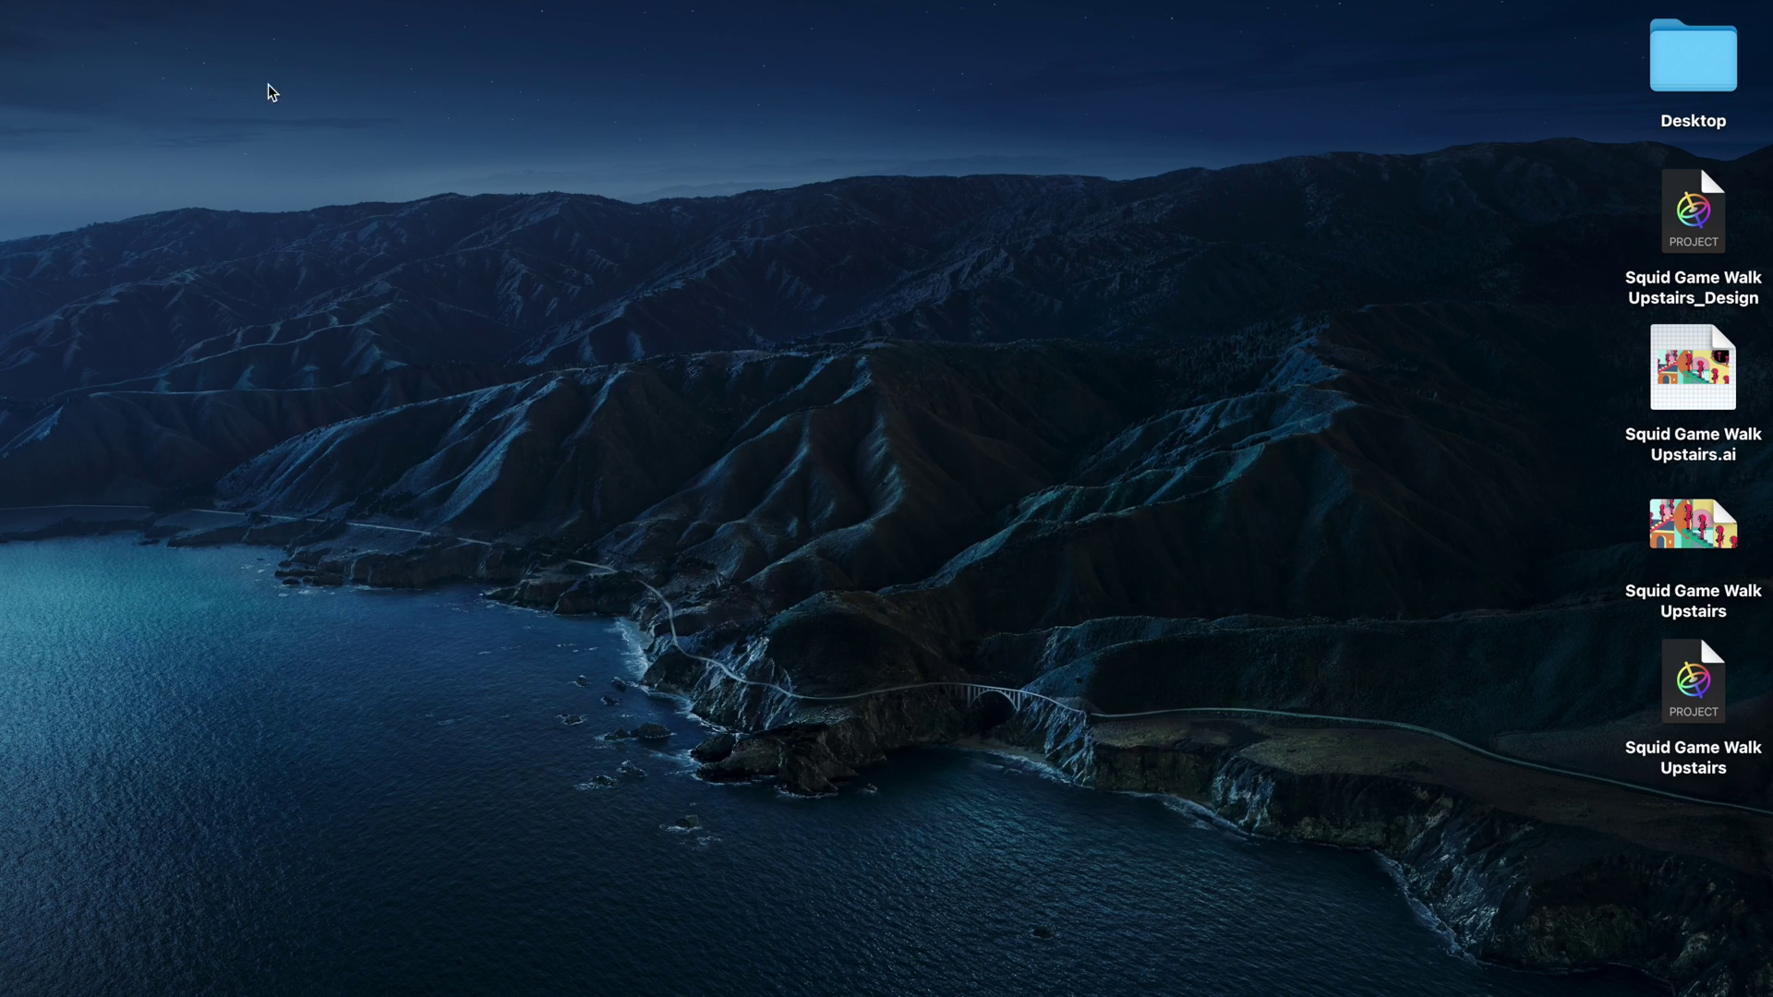
Open the converted Squid Game Walk Upstairs project in Motion, inspect its canvas and layers, and close it.
left_click(1703, 697)
double_click(1703, 697)
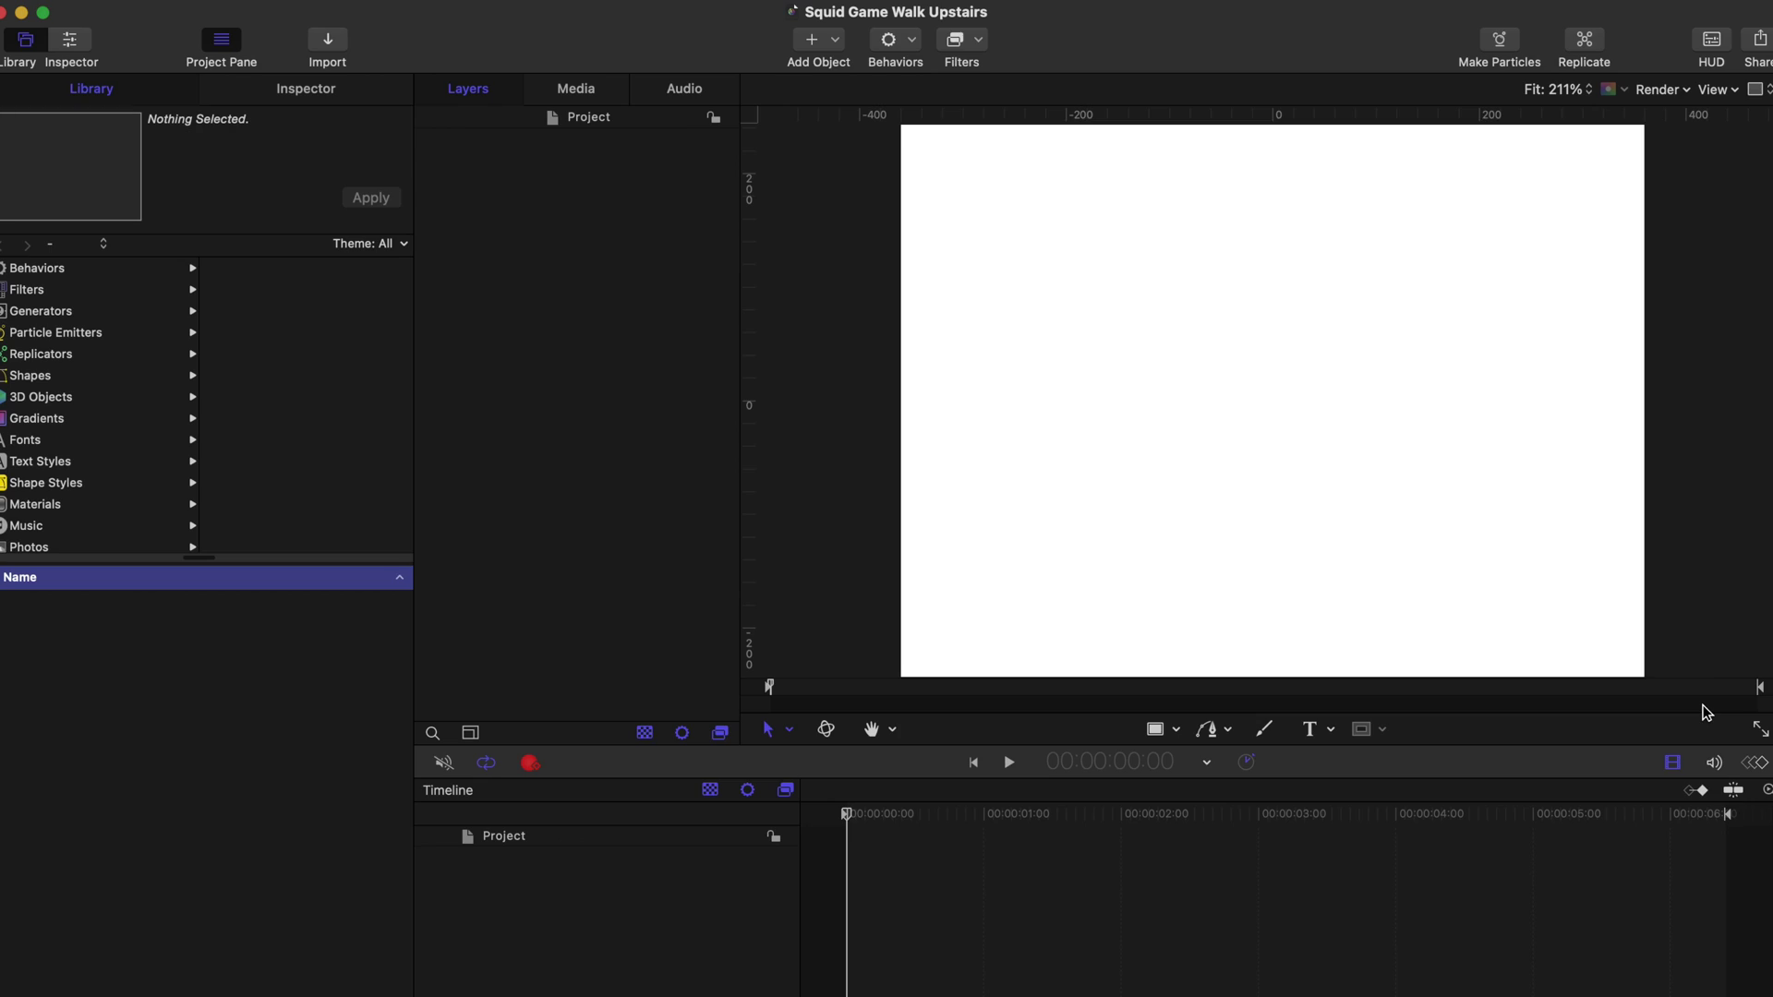
scroll(1173, 443, "down", 3)
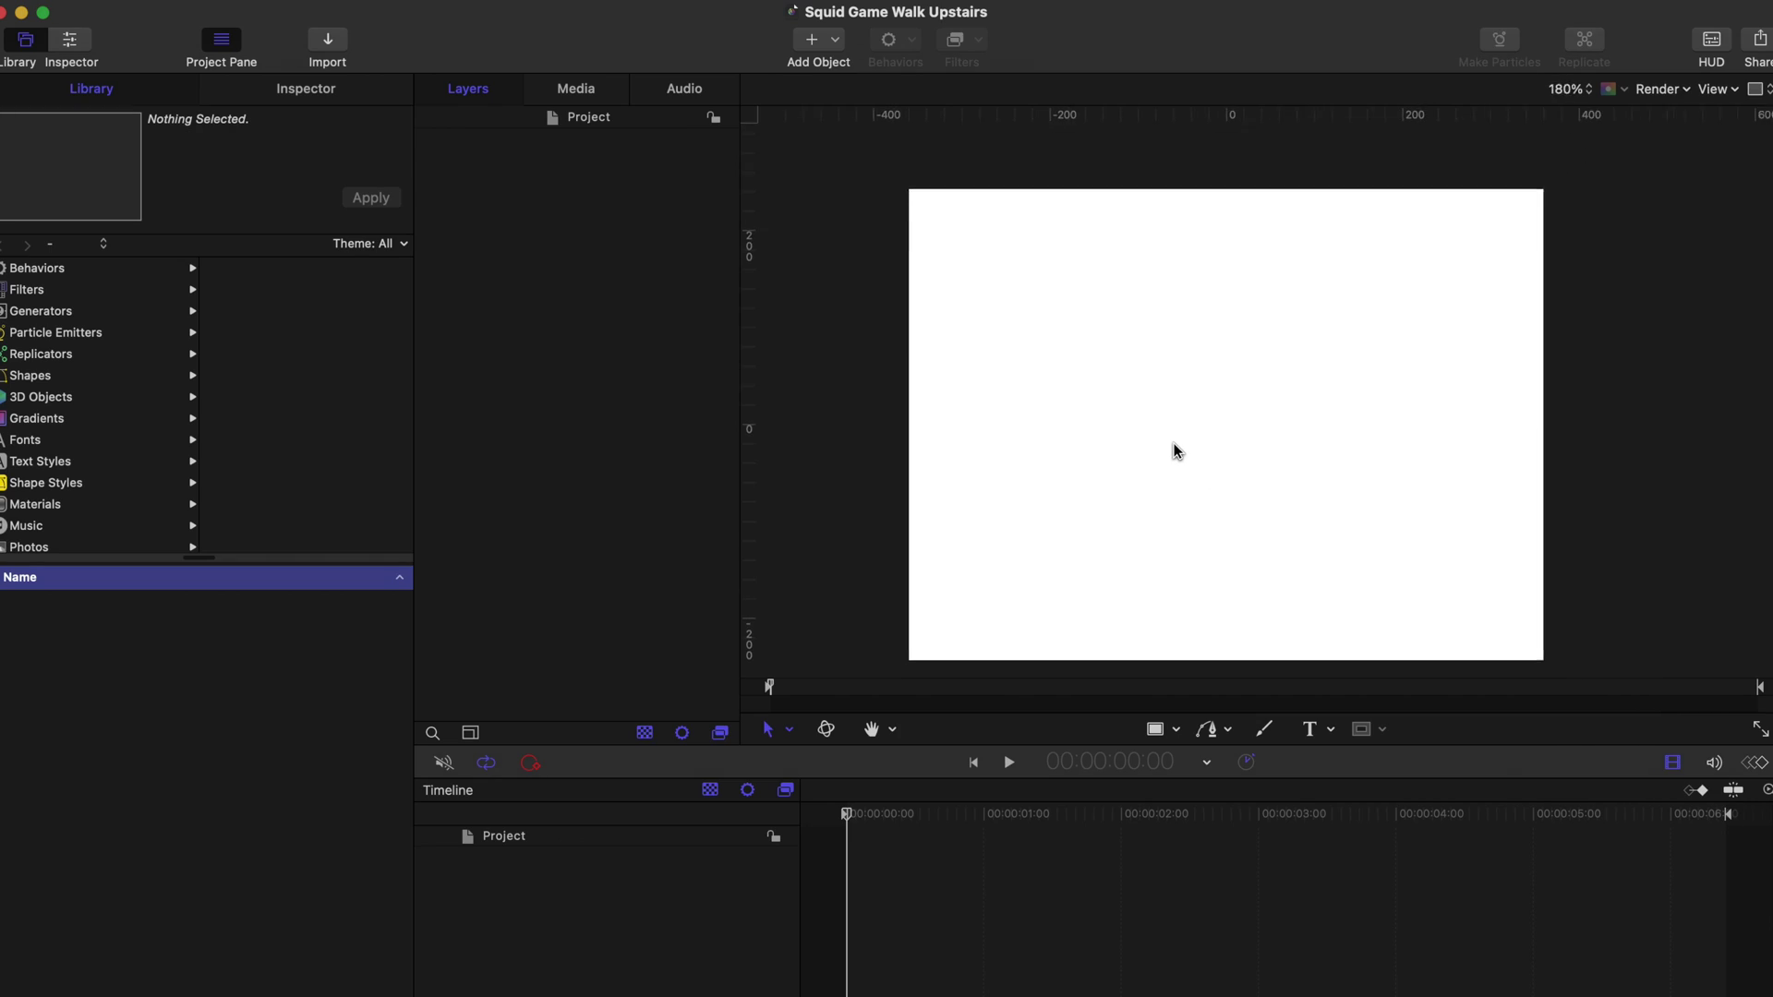
scroll(1173, 444, "up", 2)
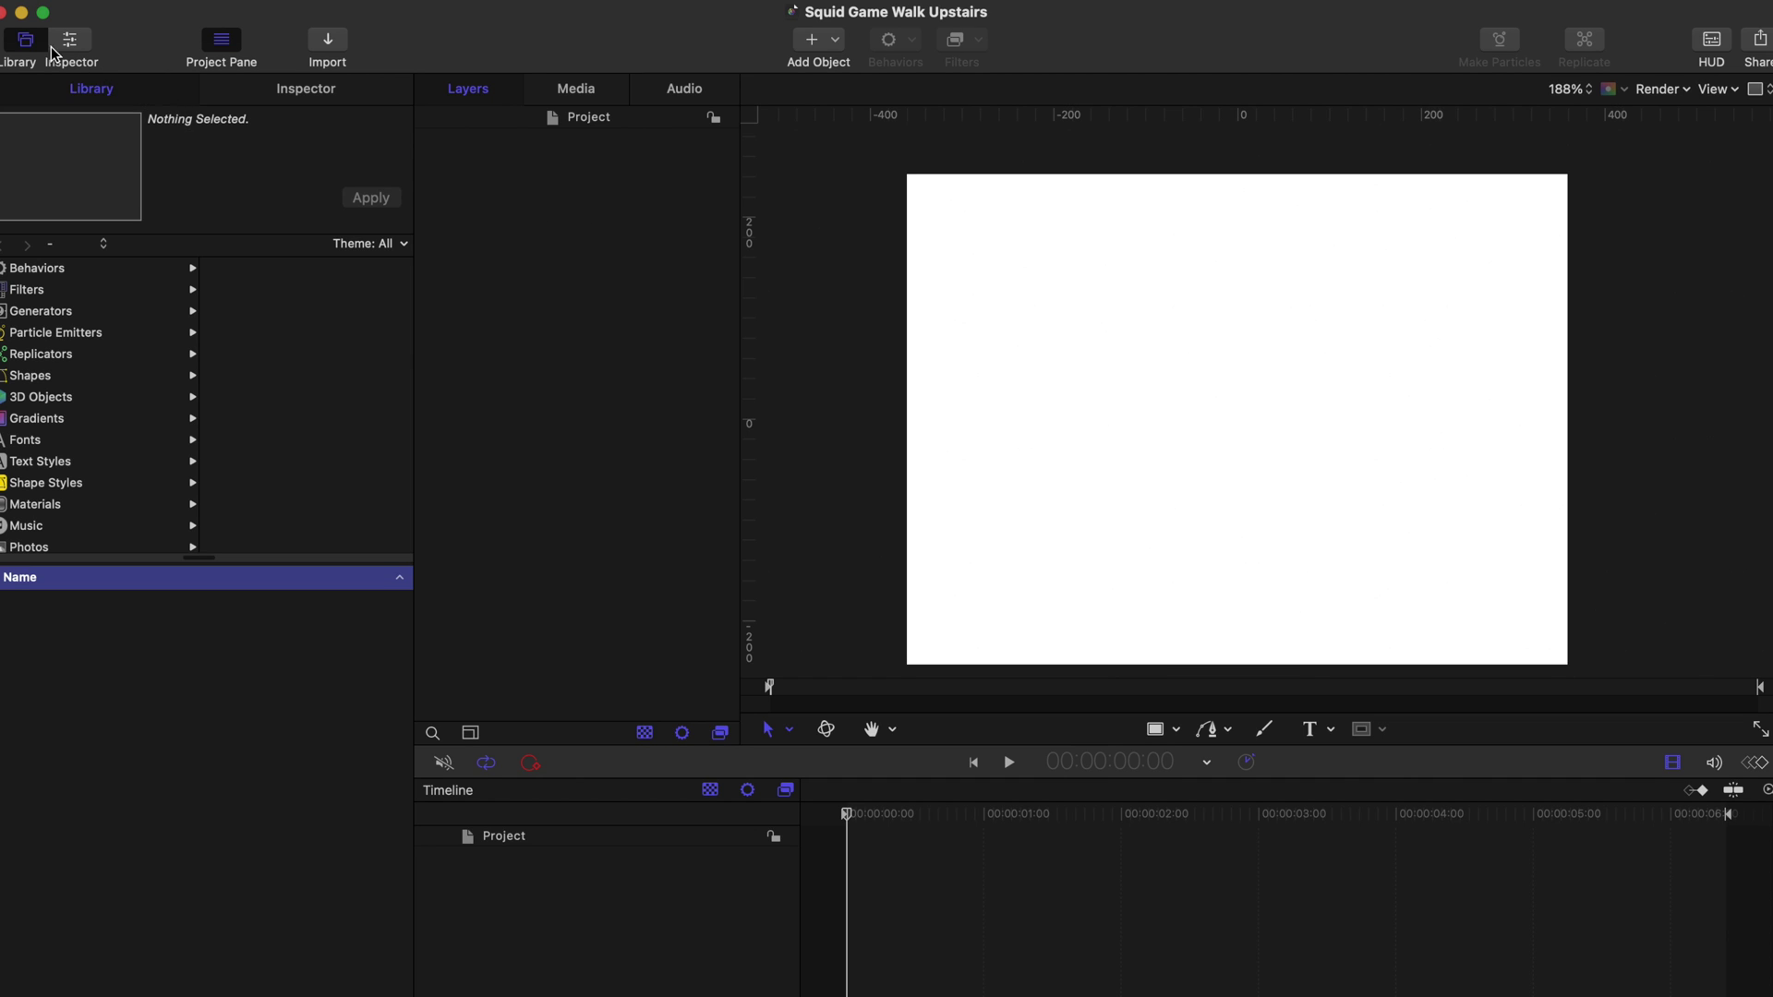
left_click(7, 13)
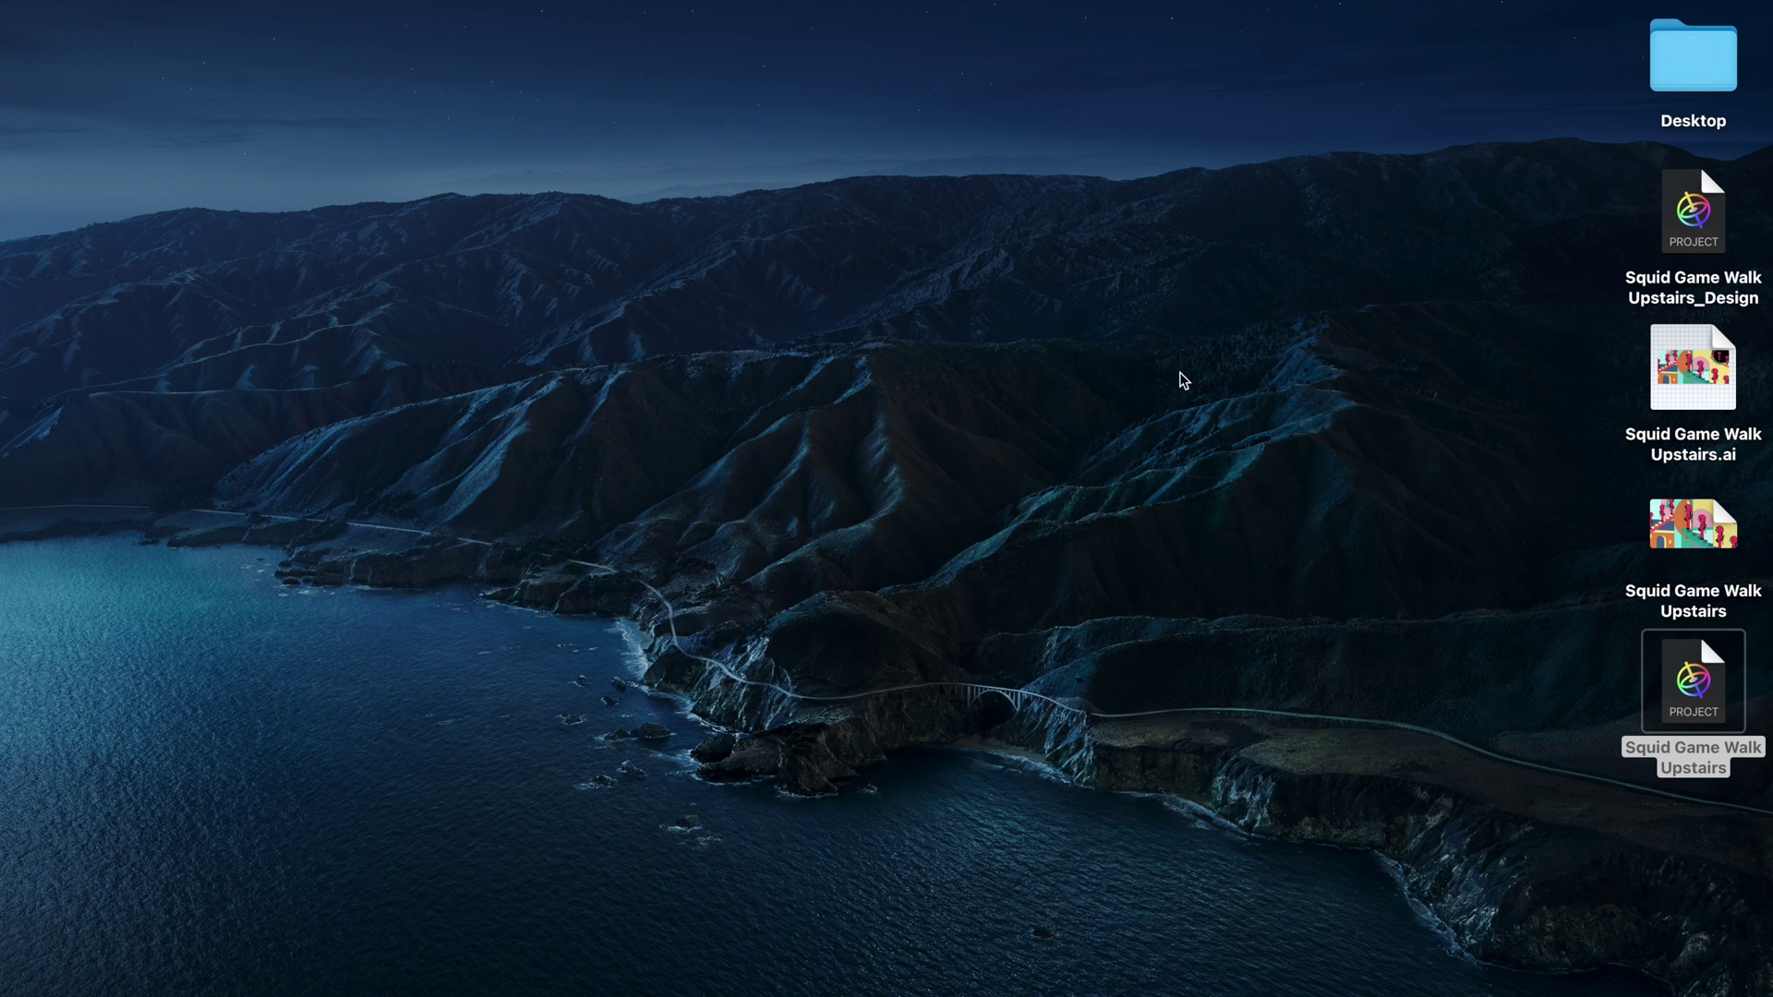
Open Squid Game Walk Upstairs_Design in Motion and try to add the converted project file to the Favorites library category.
left_click(1693, 212)
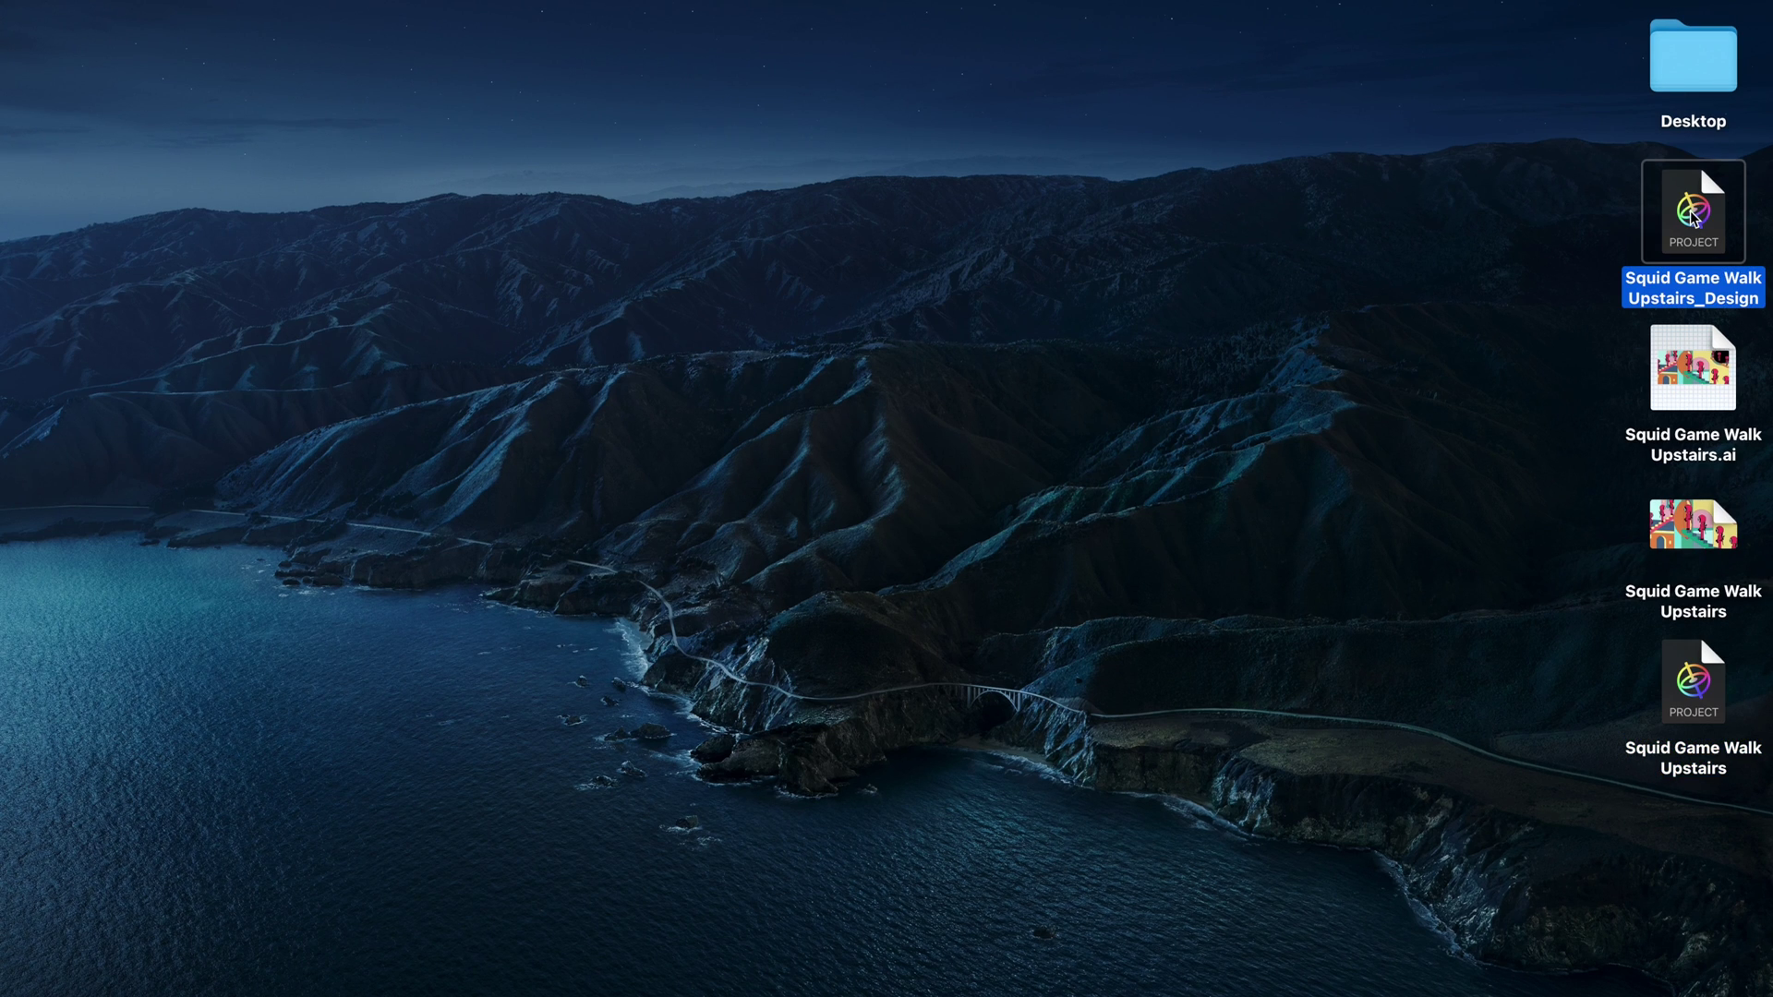
double_click(1690, 210)
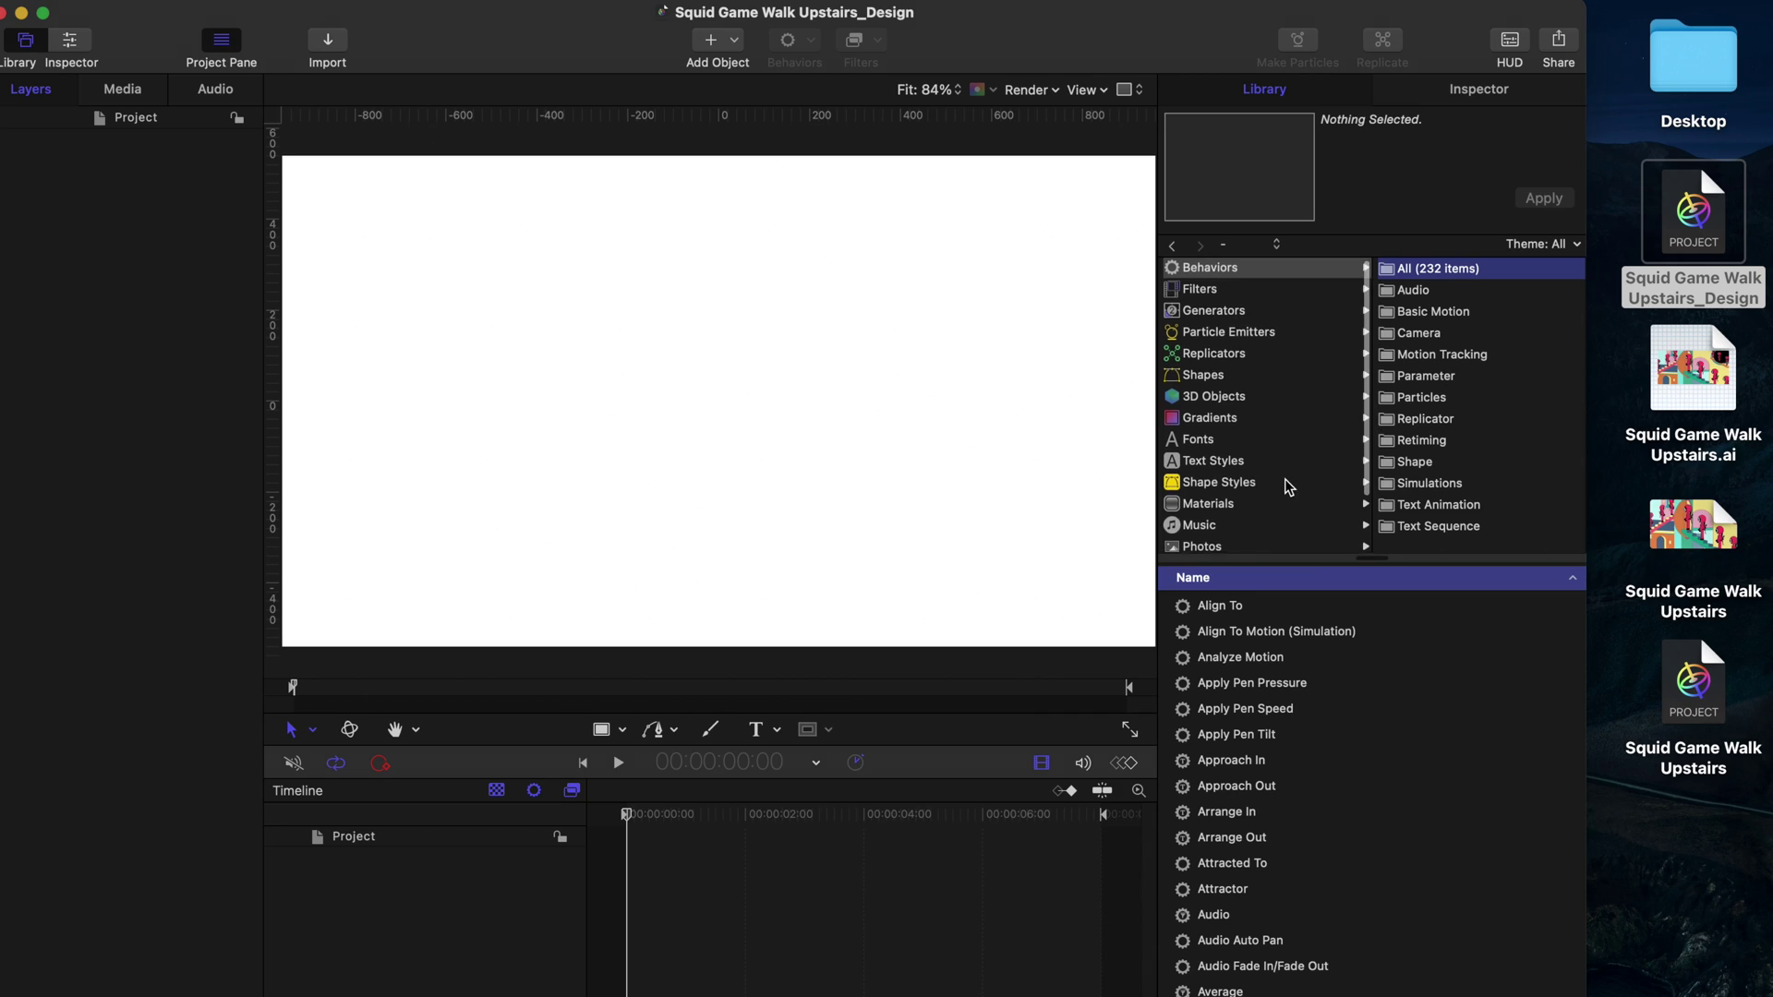
scroll(1289, 487, "down", 3)
left_click(1223, 522)
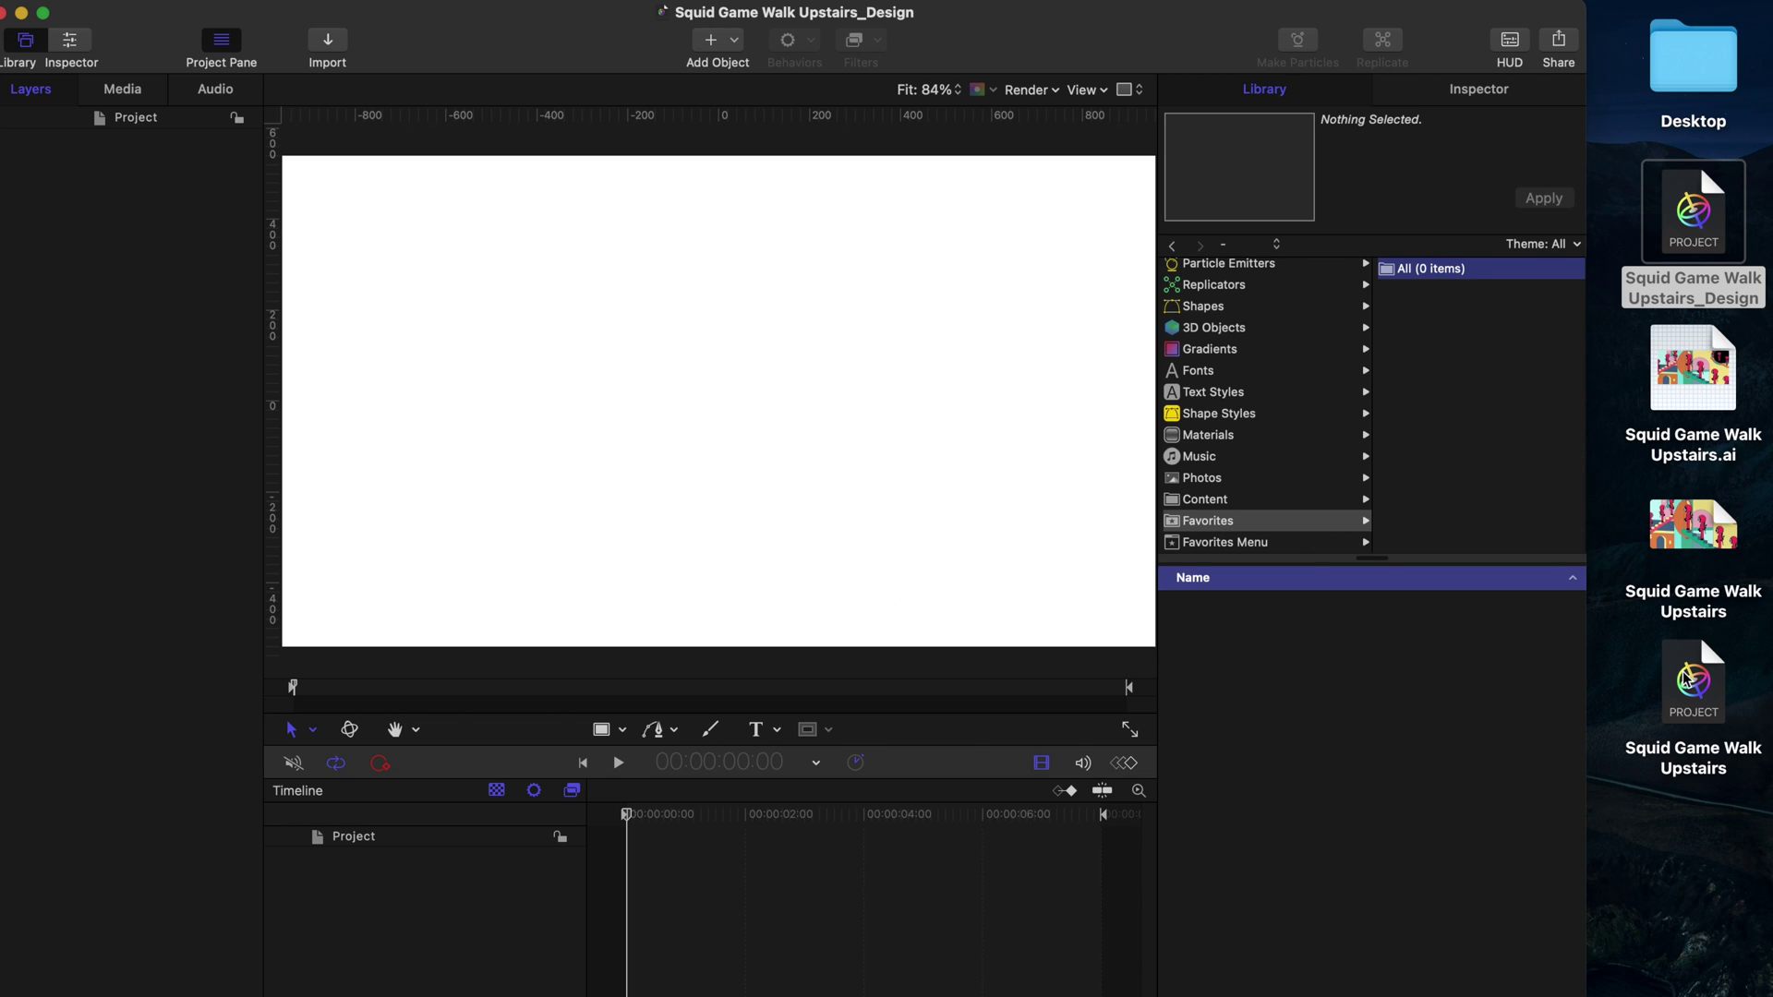
left_click_drag(1686, 678, 1236, 719)
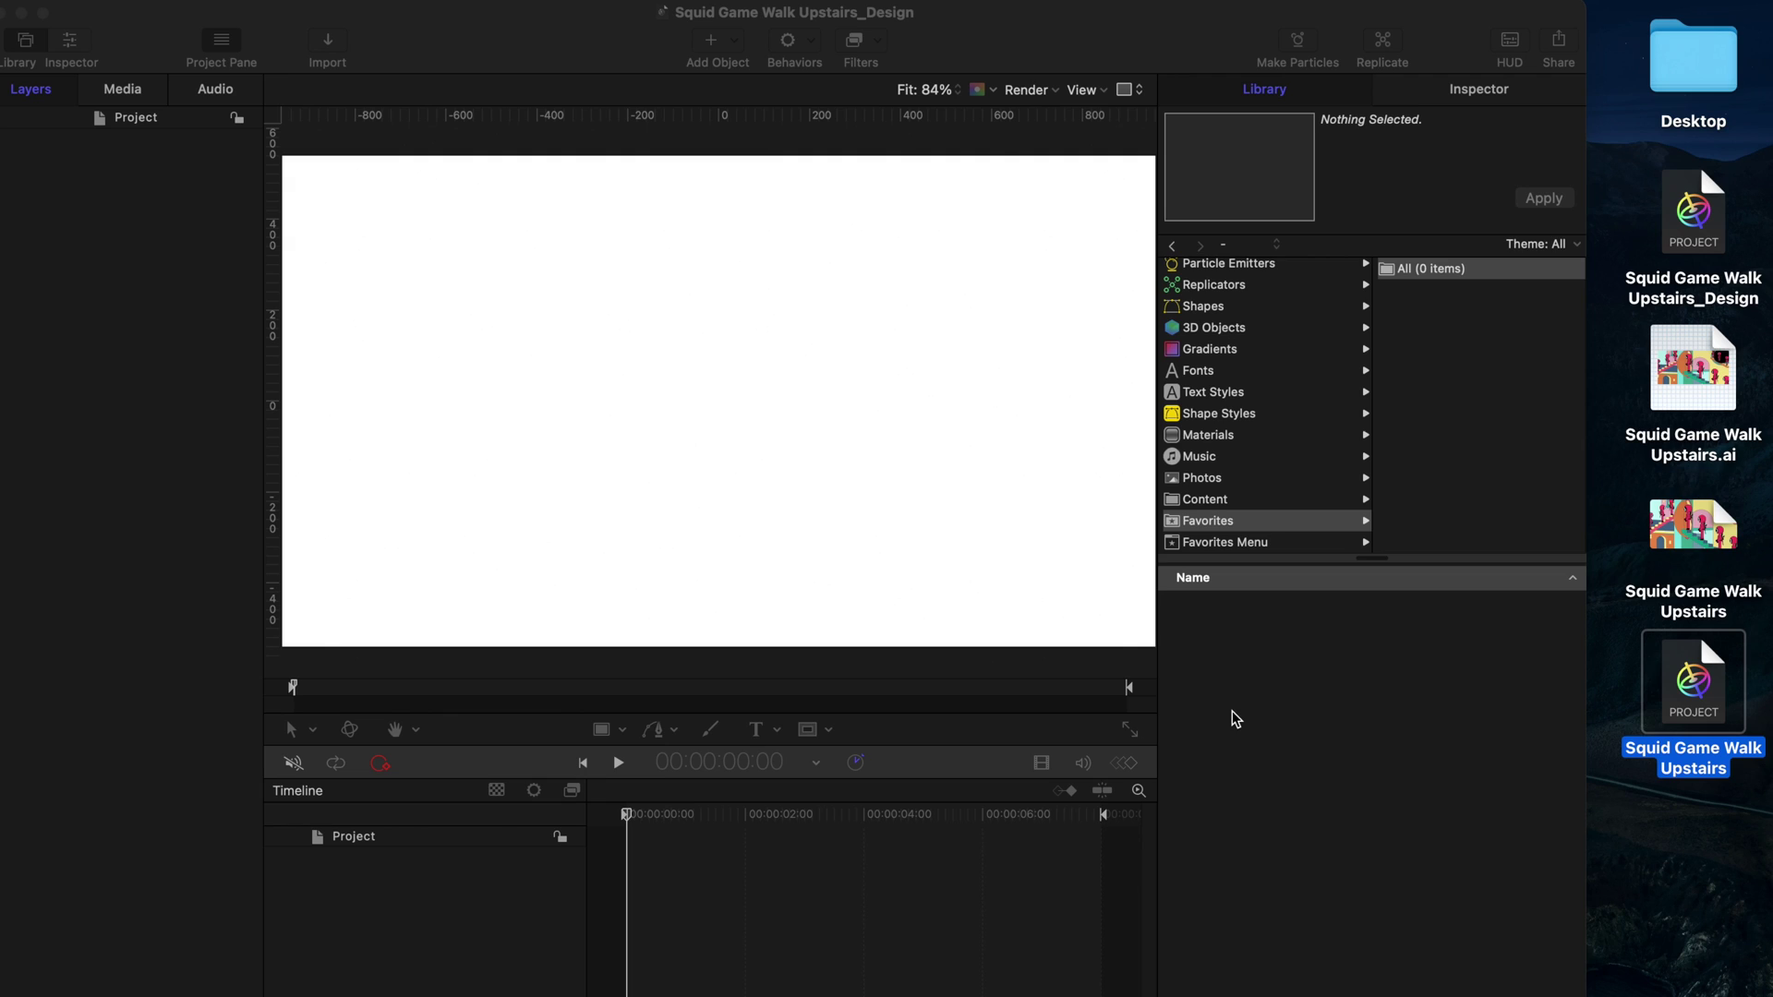
left_click(461, 861)
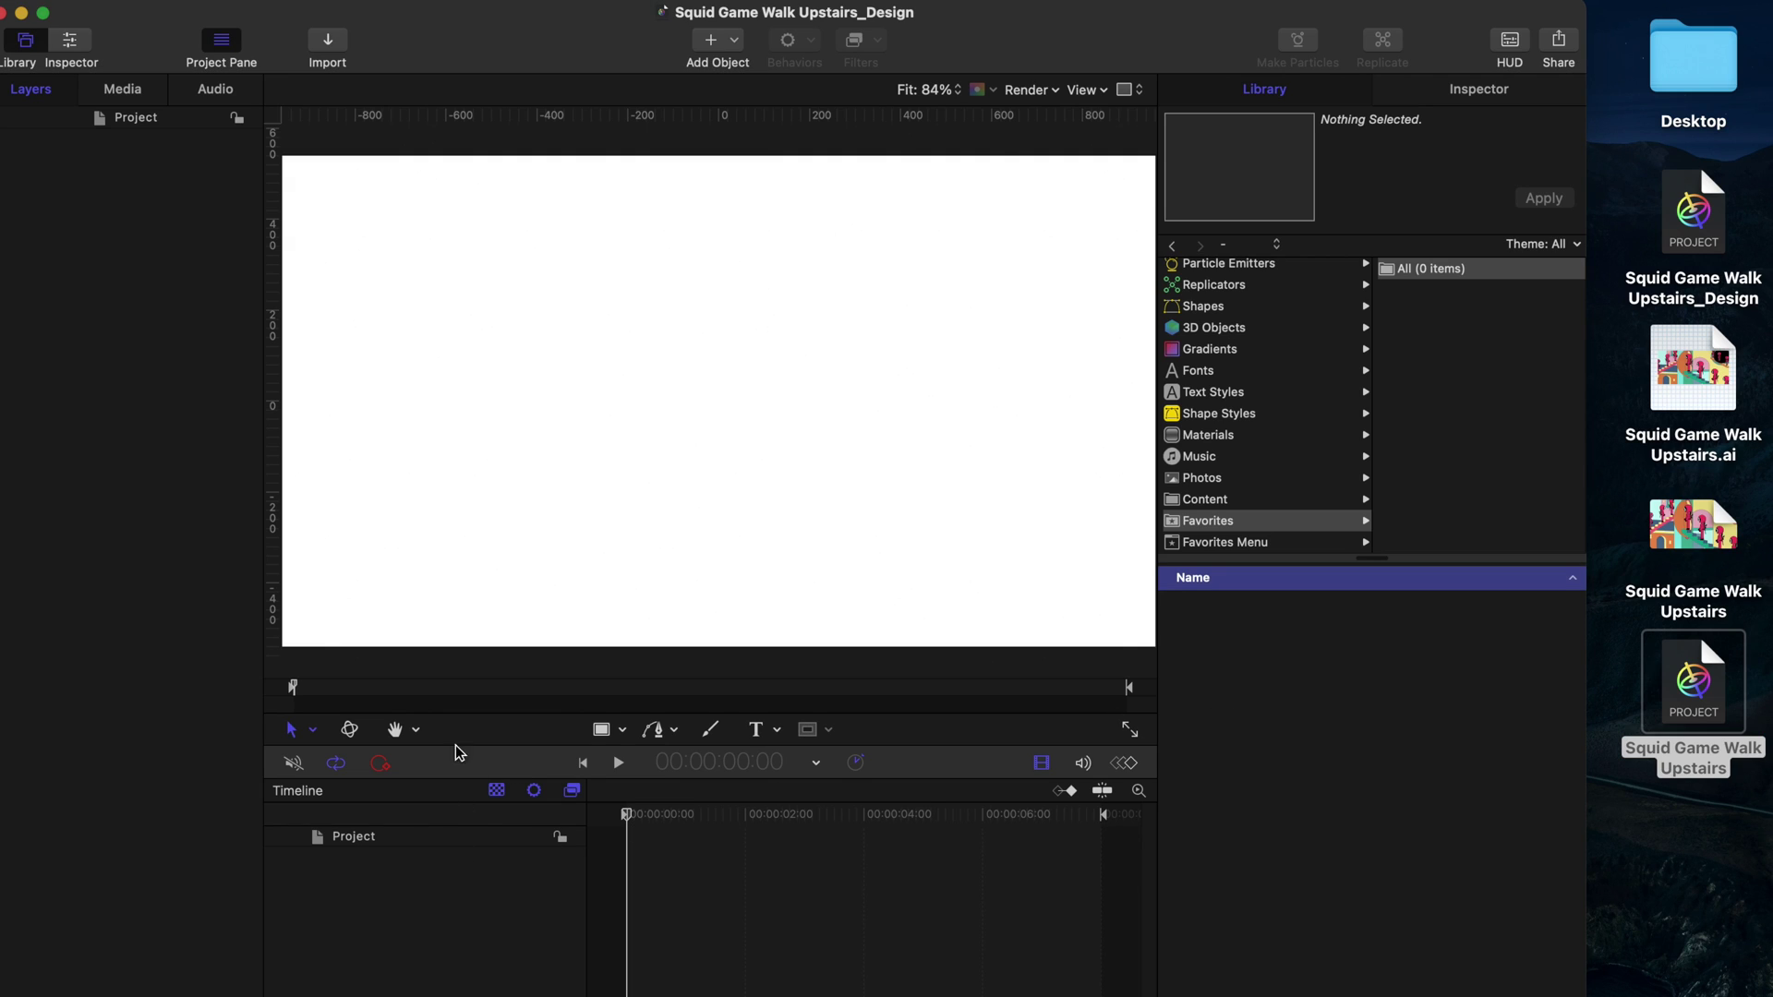
Draw a small rectangle just left of the canvas centre and add it to the Favorites library category.
left_click_drag(640, 352, 724, 450)
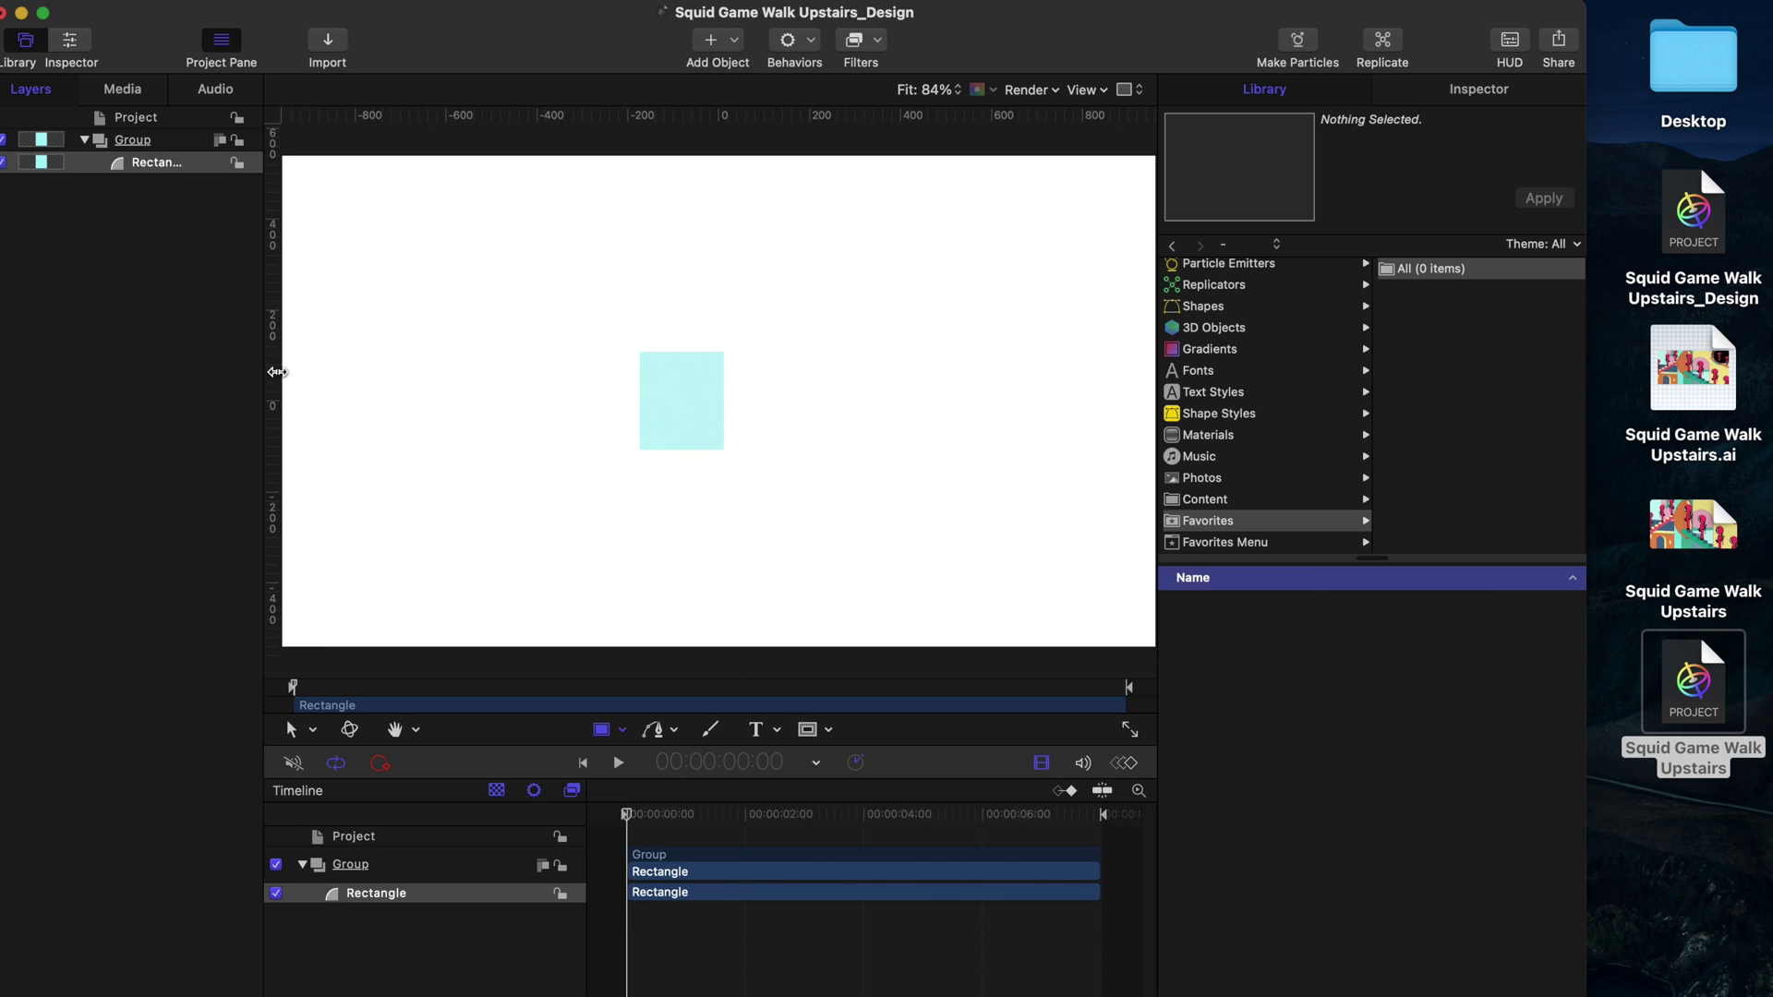
left_click_drag(155, 163, 1257, 650)
Reveal the Rectangle favorite in Finder and delete Rectangle.molo from the Favorites folder.
left_click(1231, 607)
right_click(1231, 612)
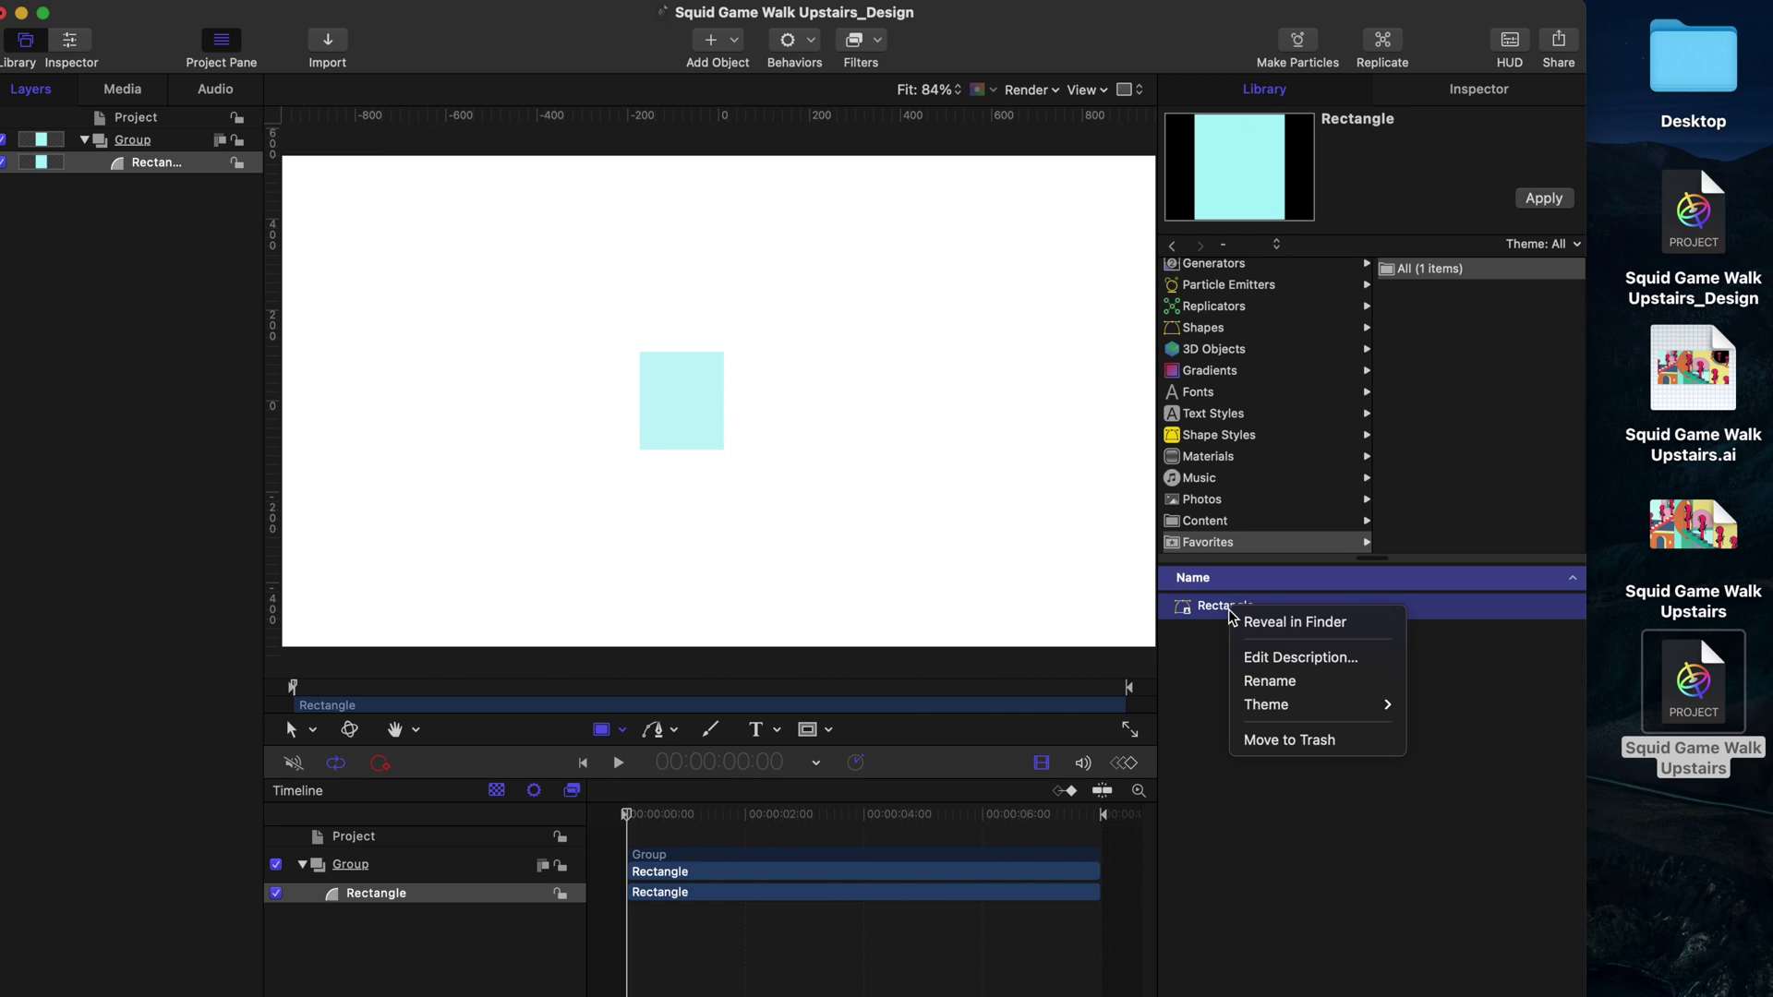
left_click(1316, 626)
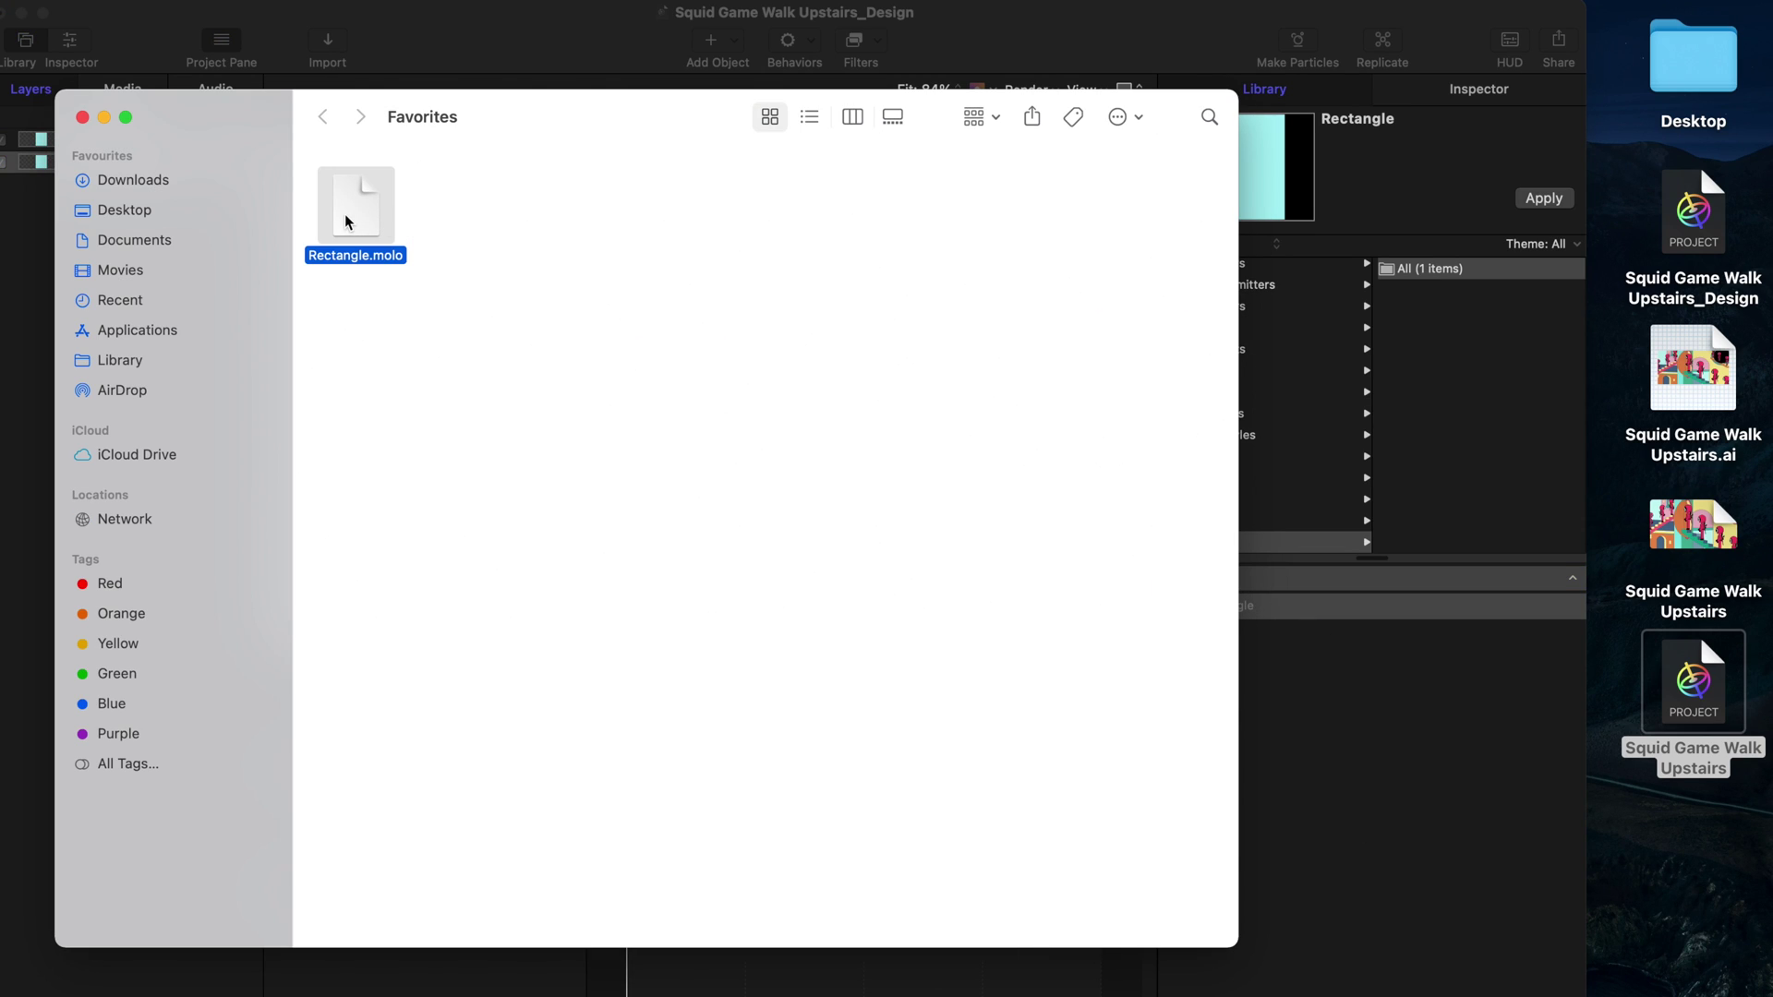
key("super+BackSpace")
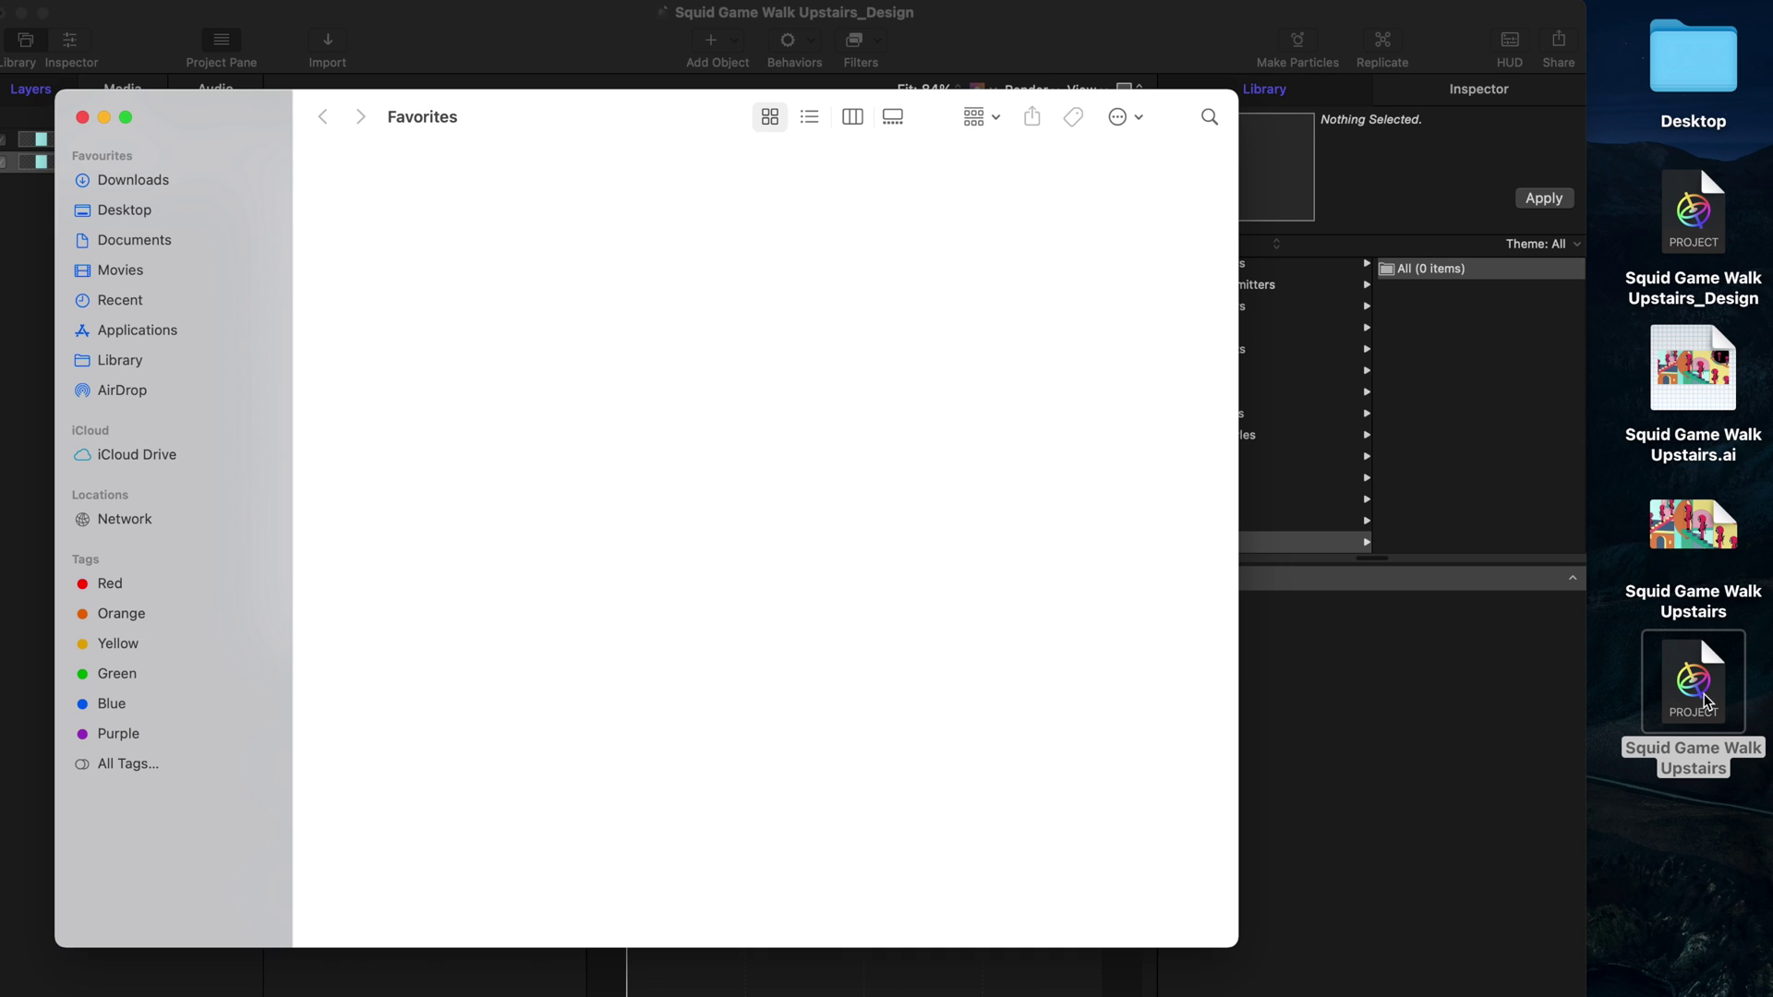
Move the converted Squid Game Walk Upstairs project from the Desktop into the Favorites folder and return to Motion.
left_click_drag(1704, 700, 399, 227)
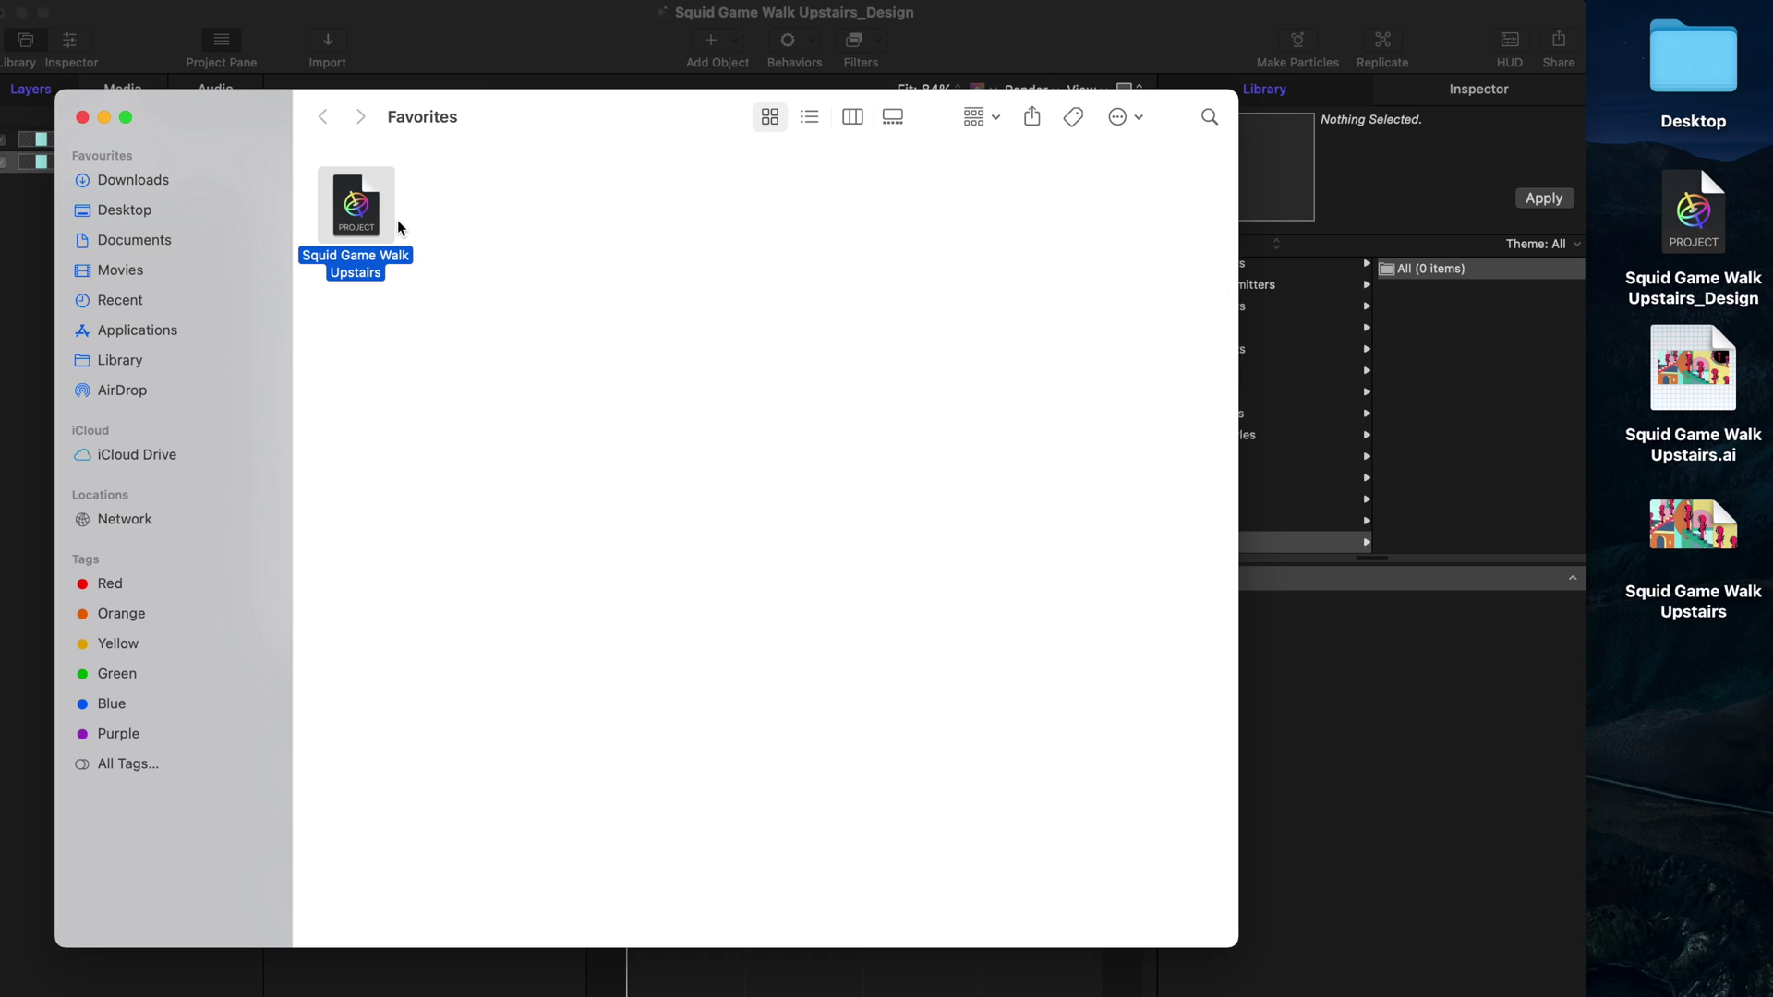
left_click(459, 349)
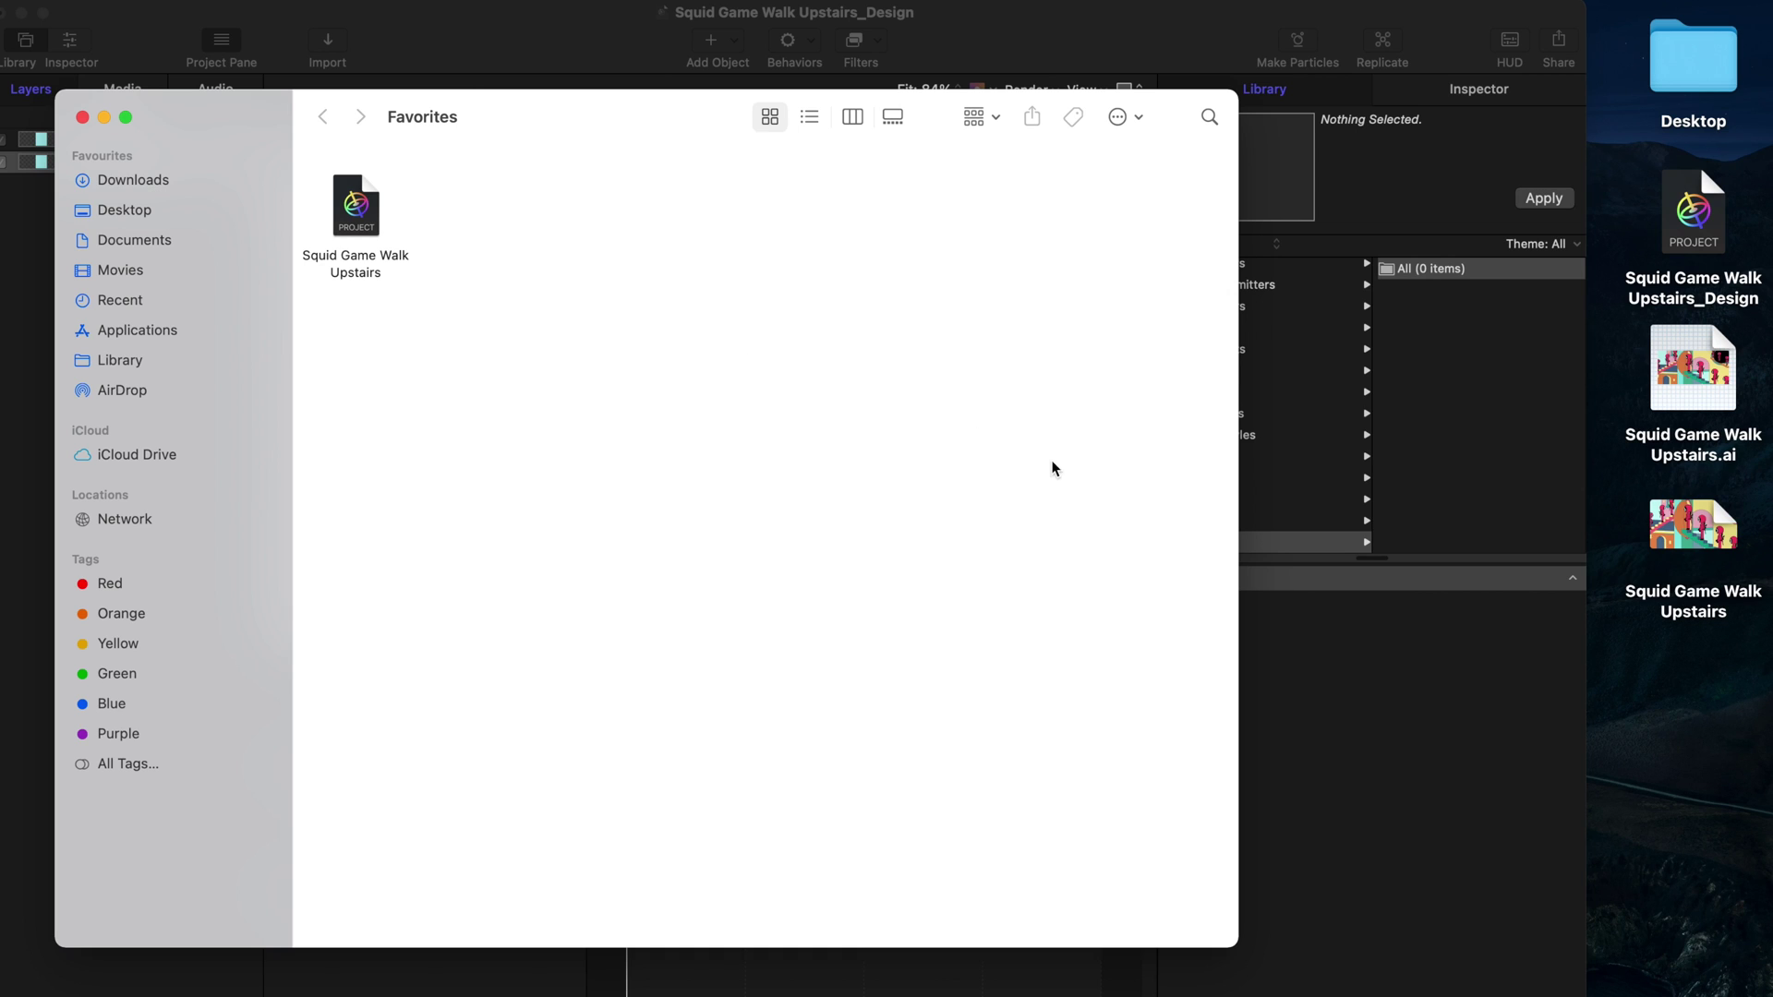
left_click(1507, 639)
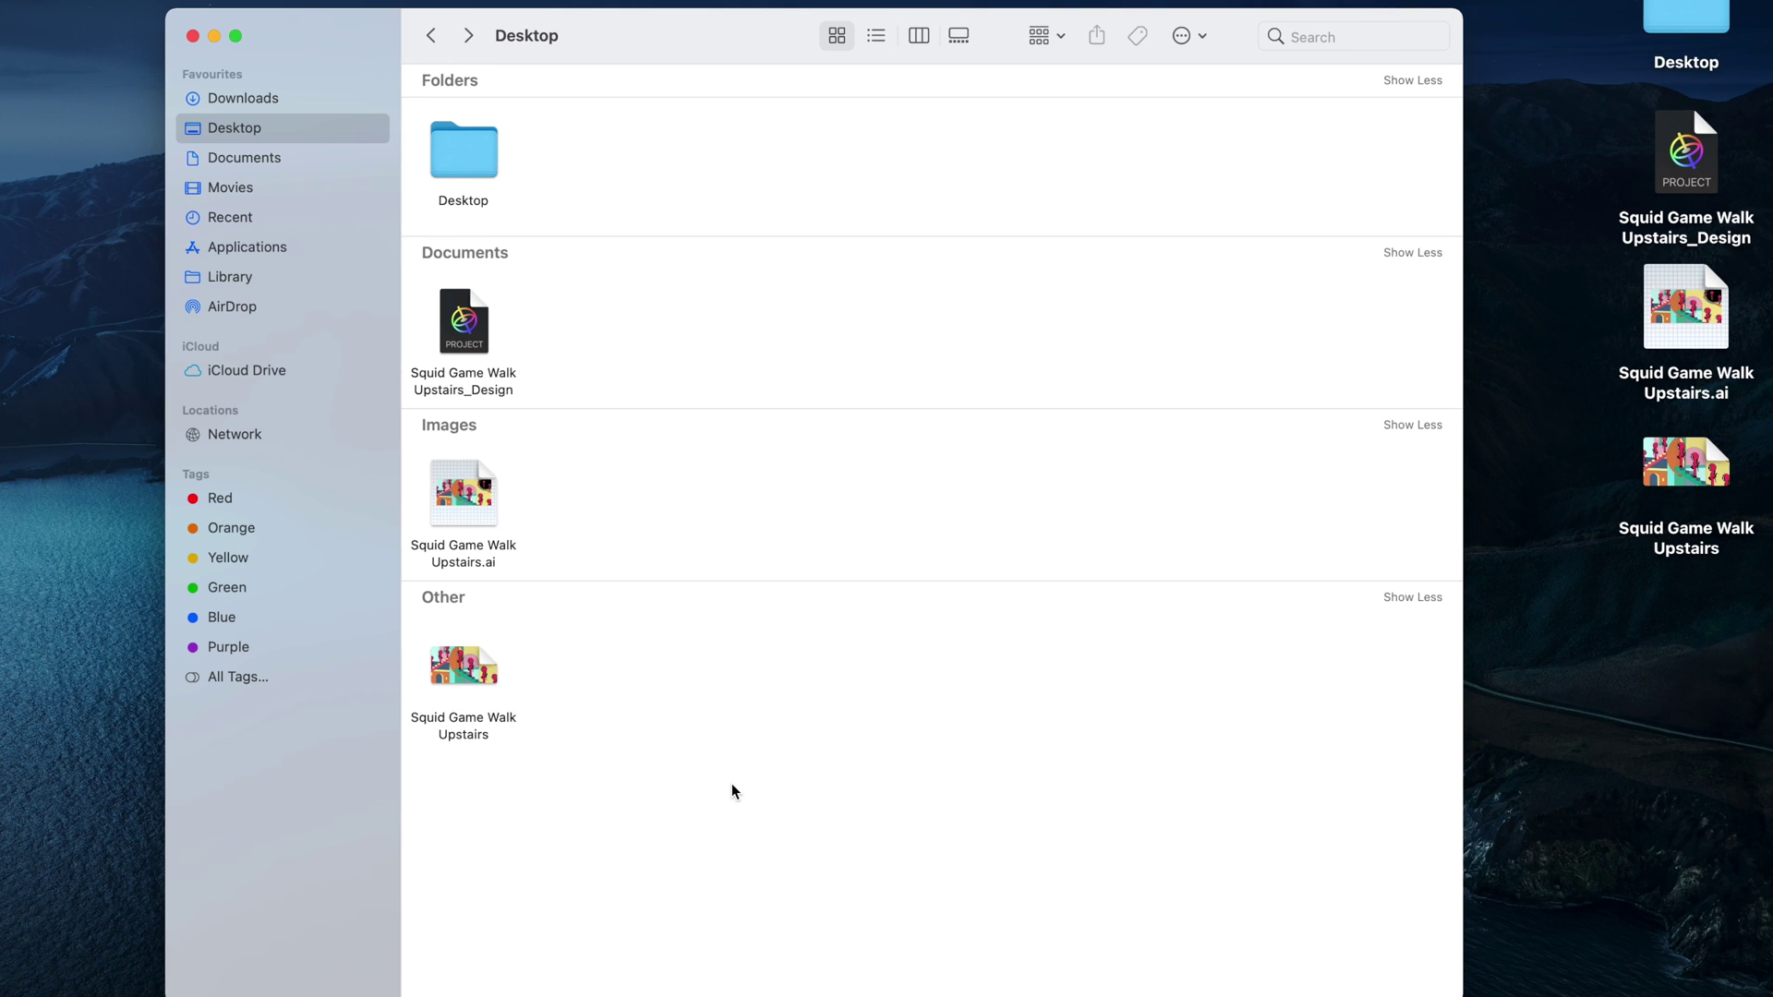
Go to the folder ~/Library/Application Support/Motion/Library/Favorites in Finder.
key("super+shift+g")
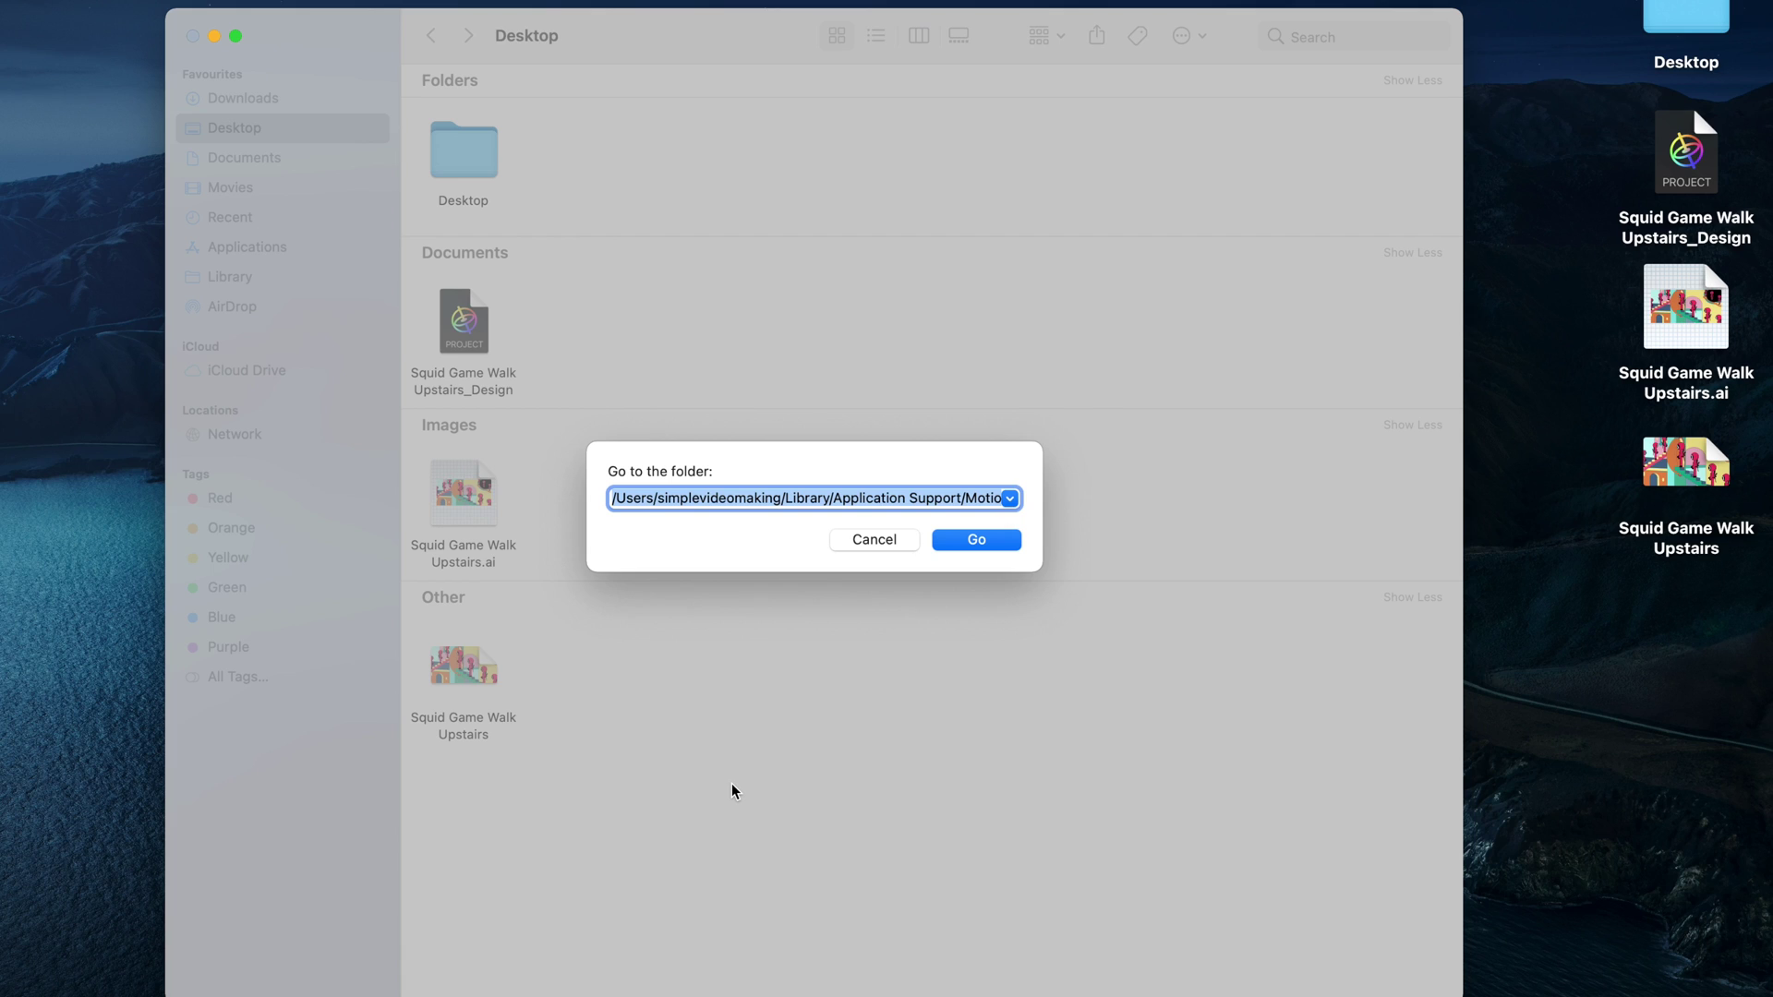
type("~/Library/Application Support/Motion/Library/Favorites")
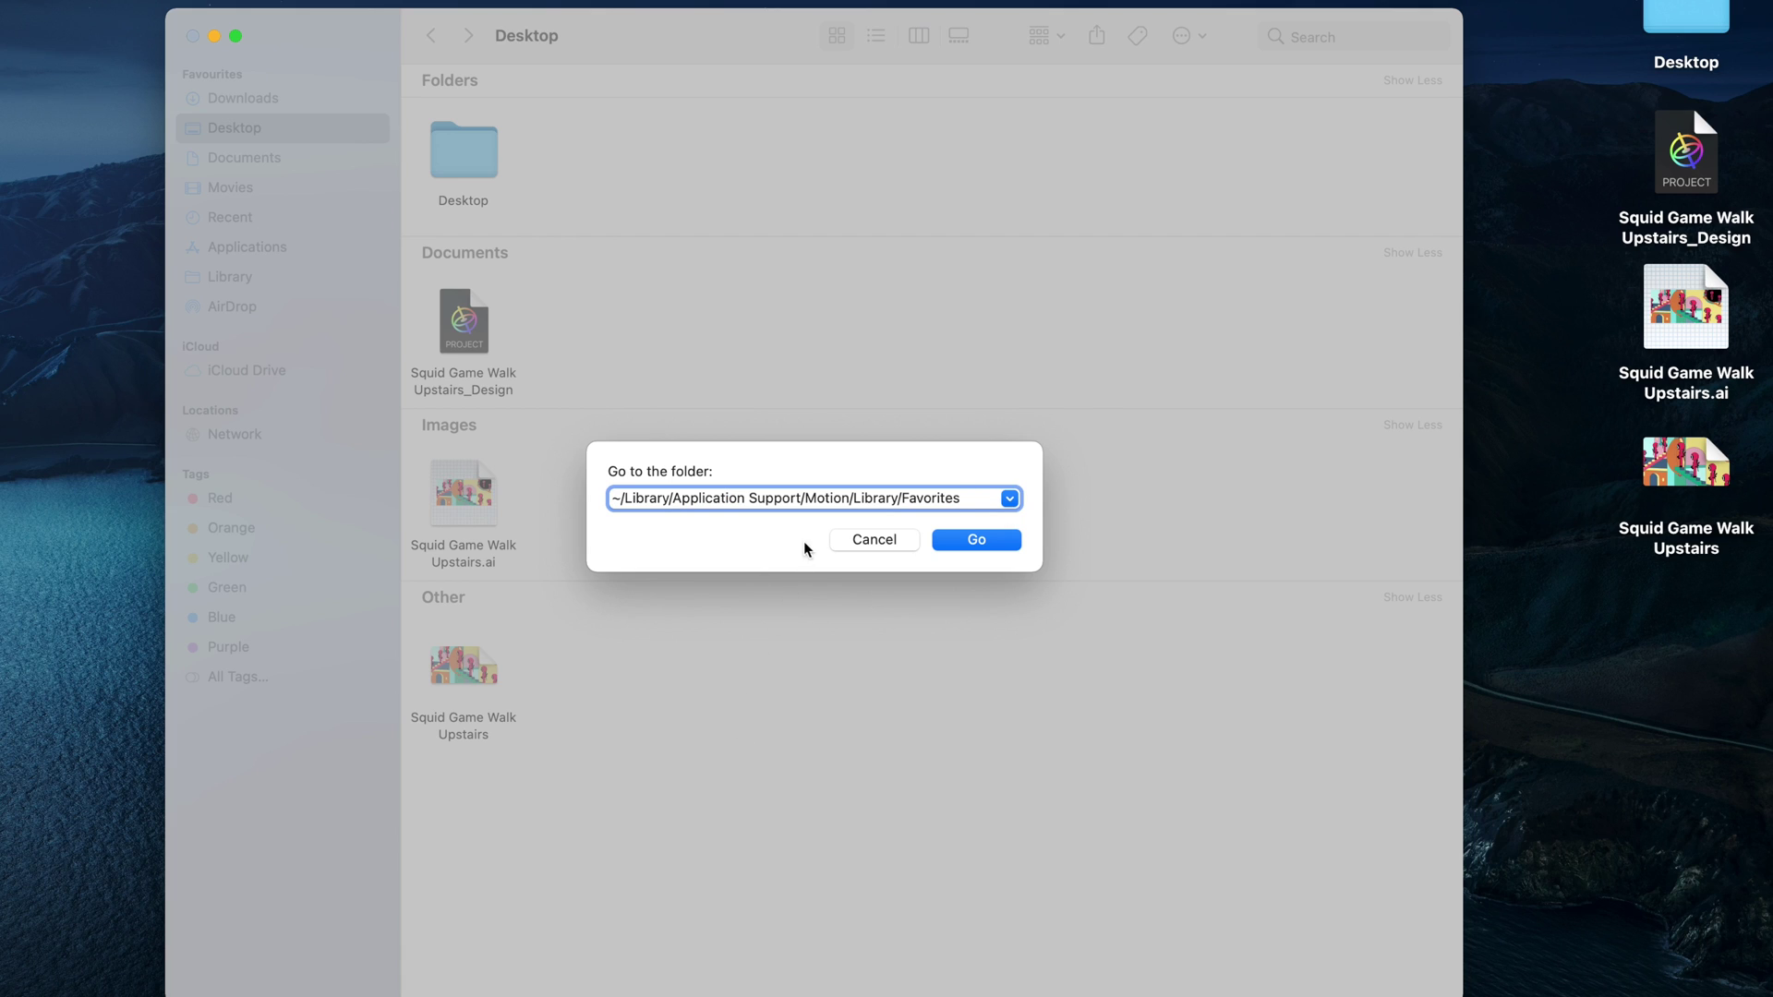
left_click(976, 541)
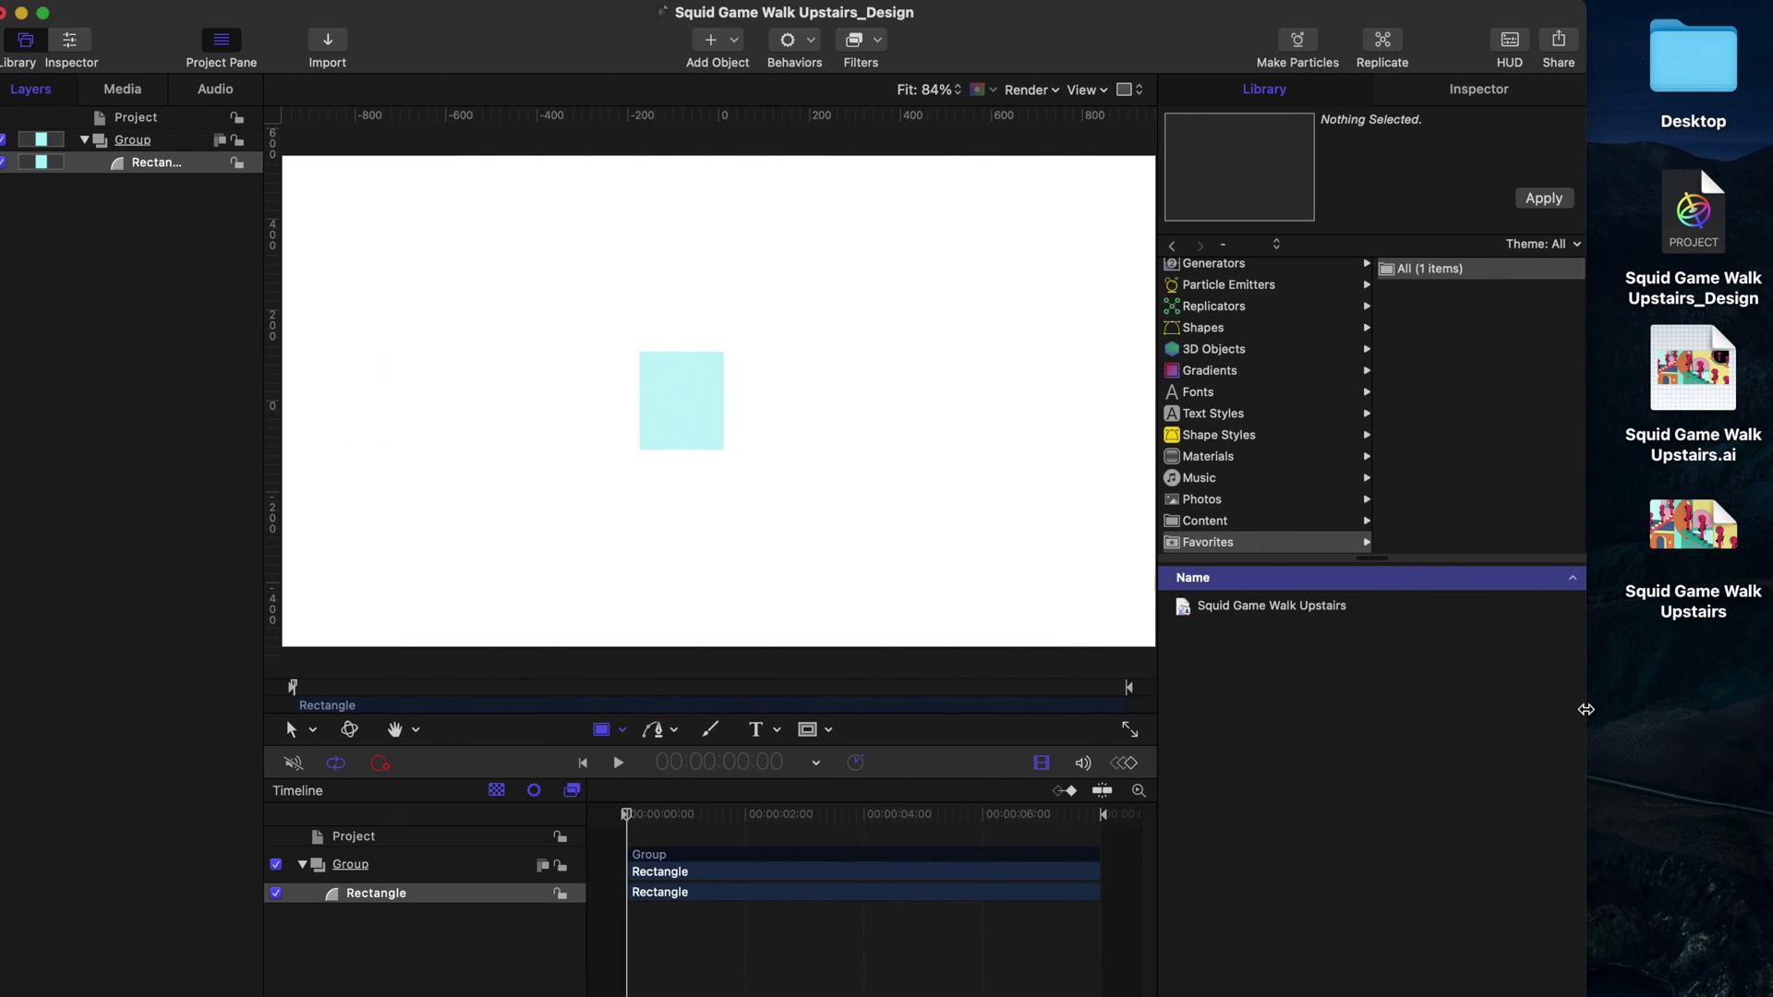
In Motion, delete the group holding the rectangle and add the Squid Game Walk Upstairs favorite to the project's layers.
left_click_drag(1586, 709, 1772, 710)
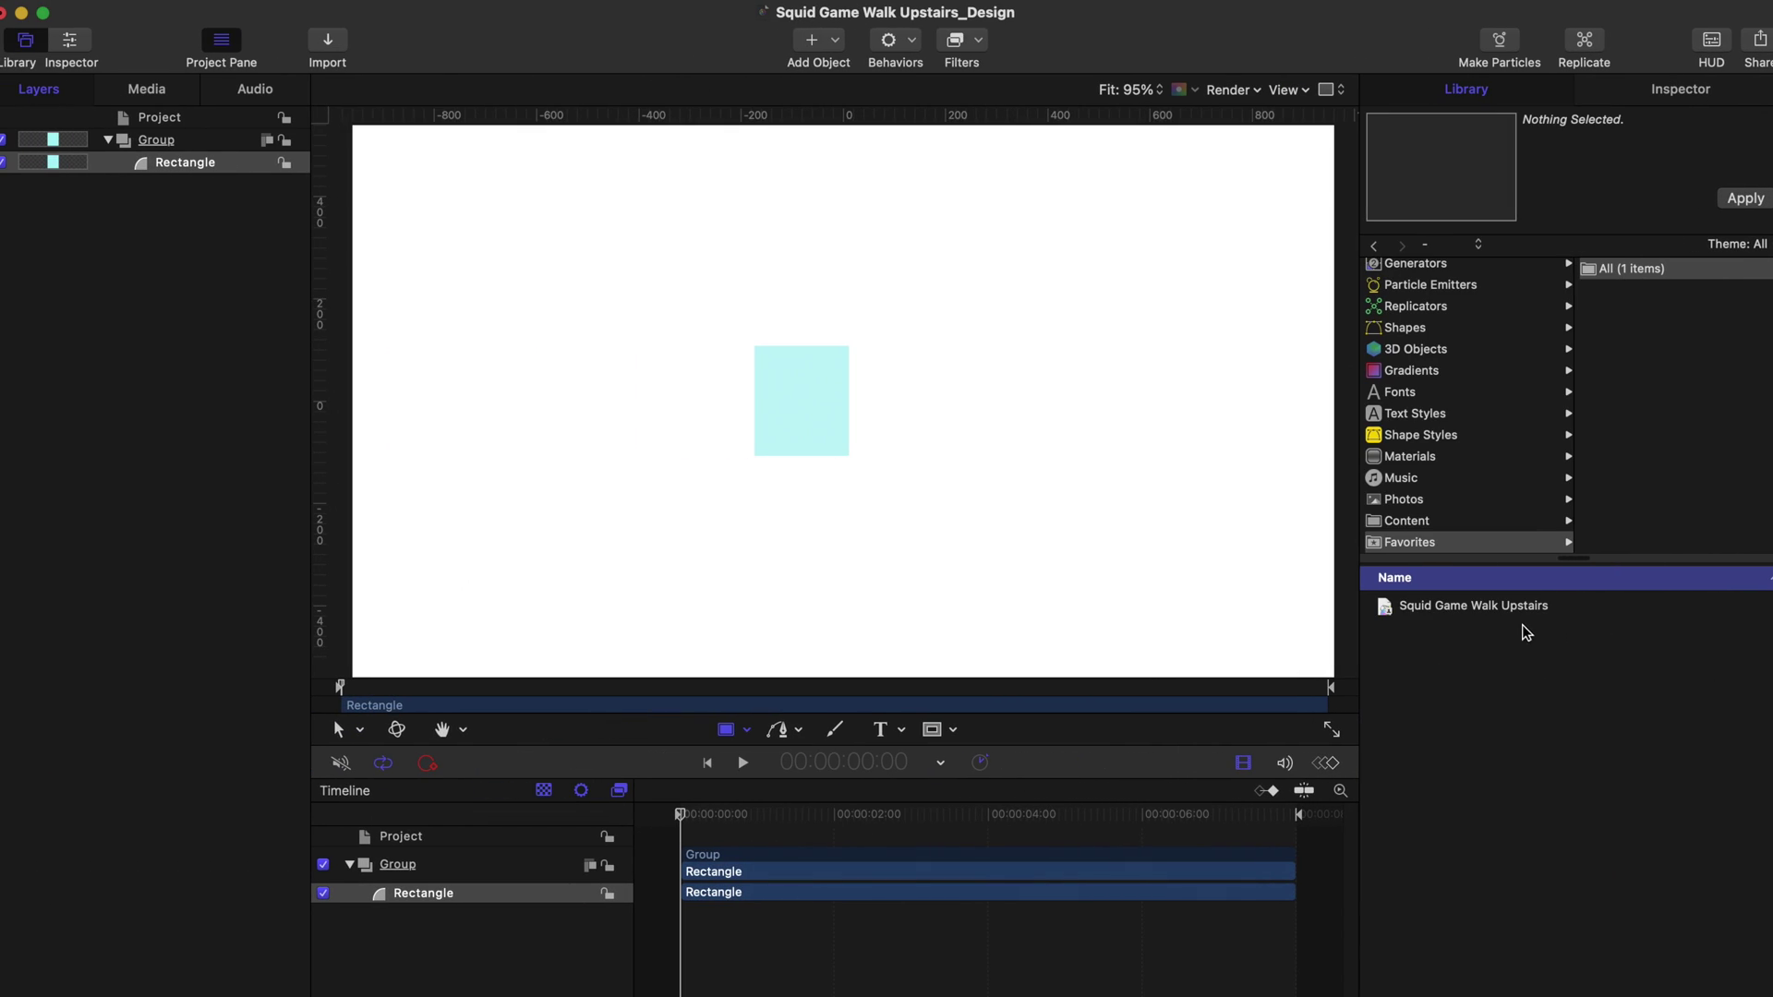
left_click(159, 142)
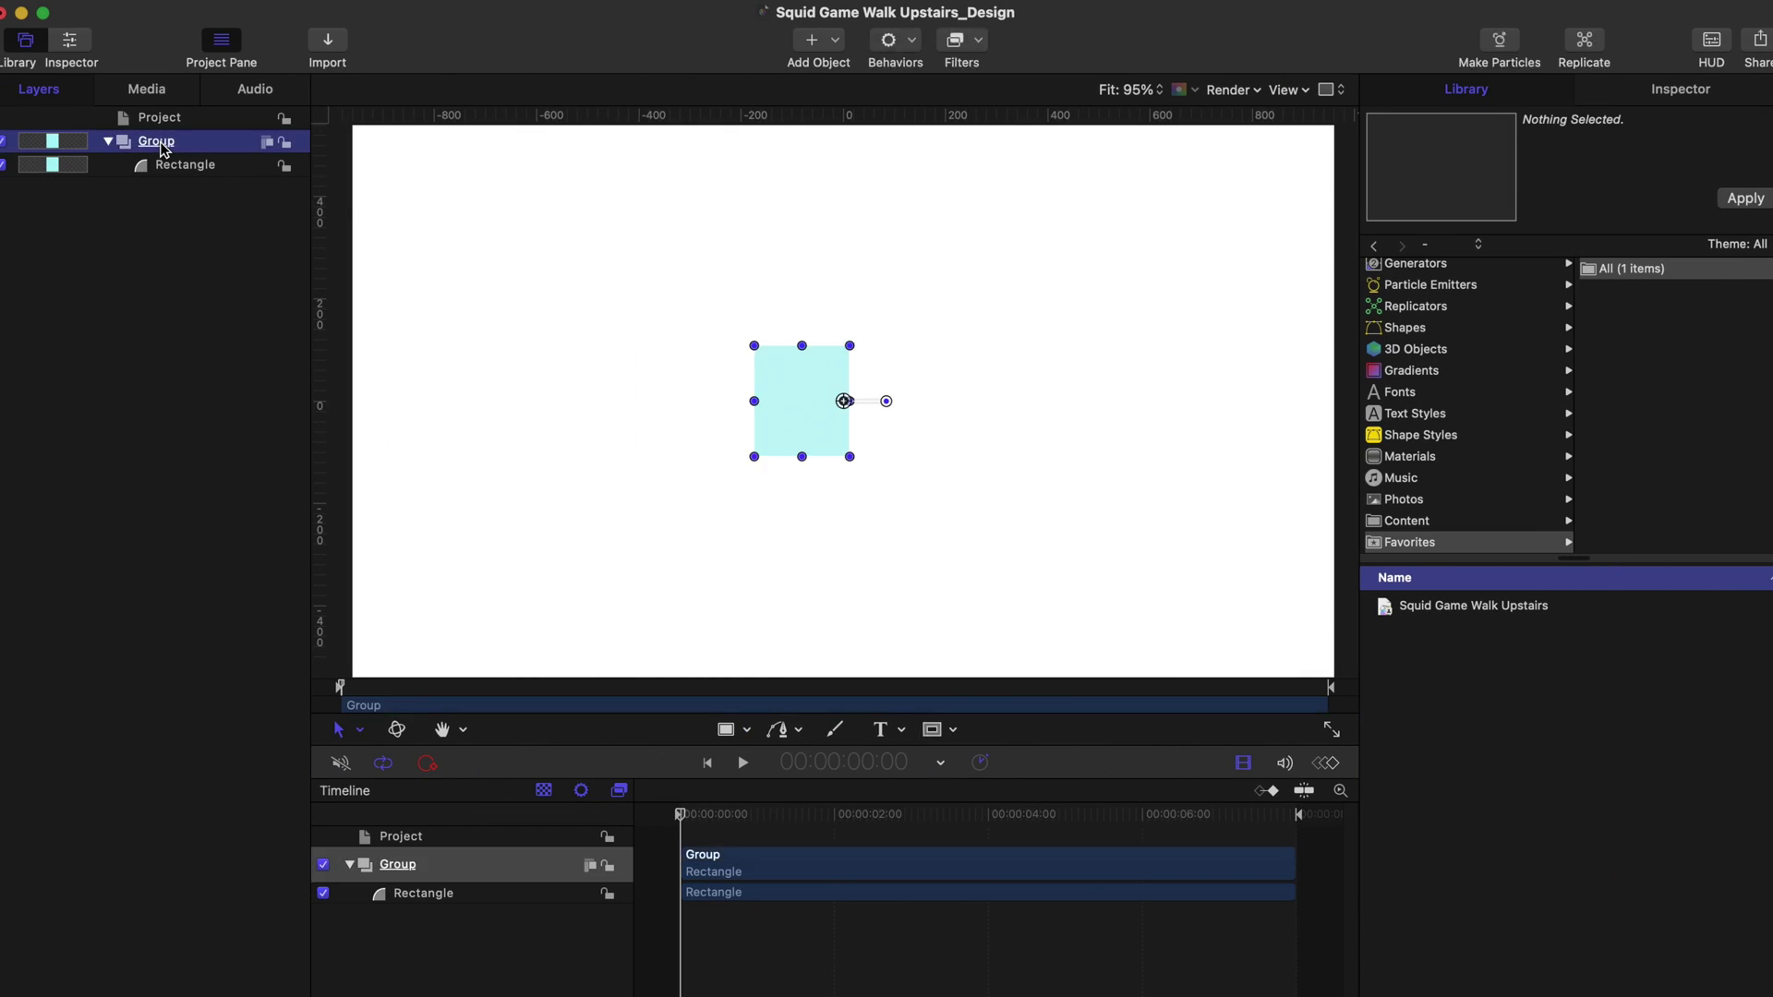
key("Delete")
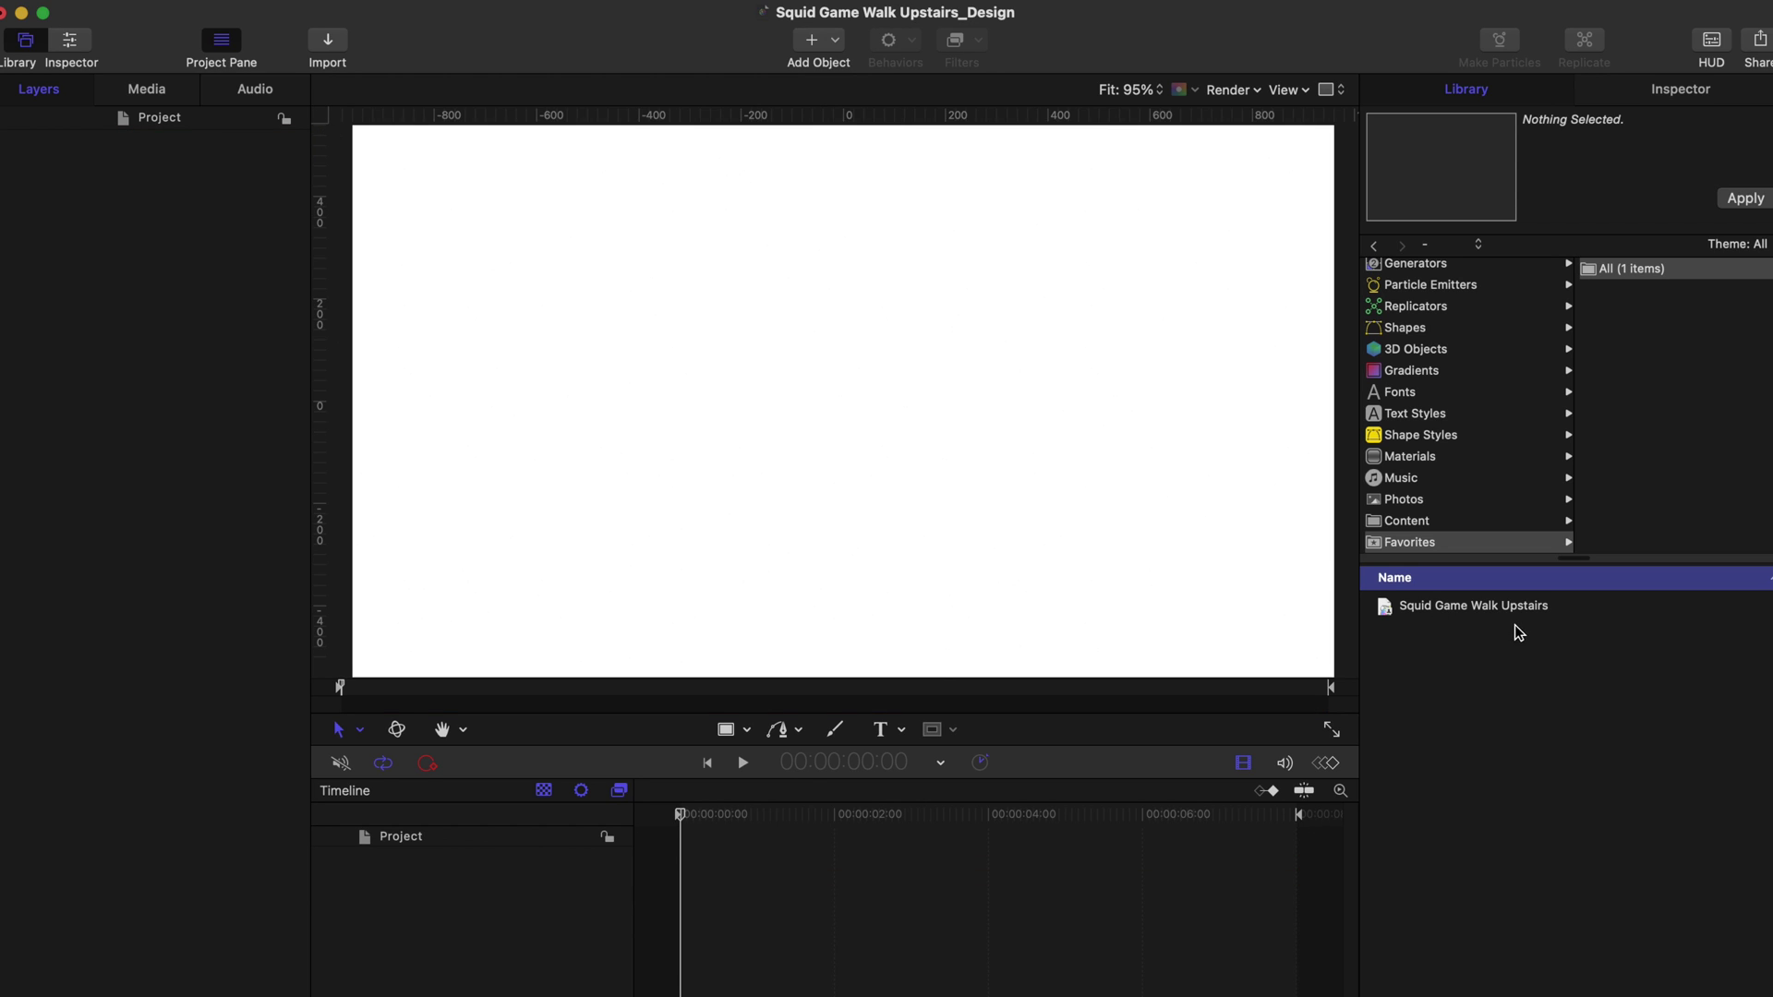
left_click_drag(1514, 614, 169, 223)
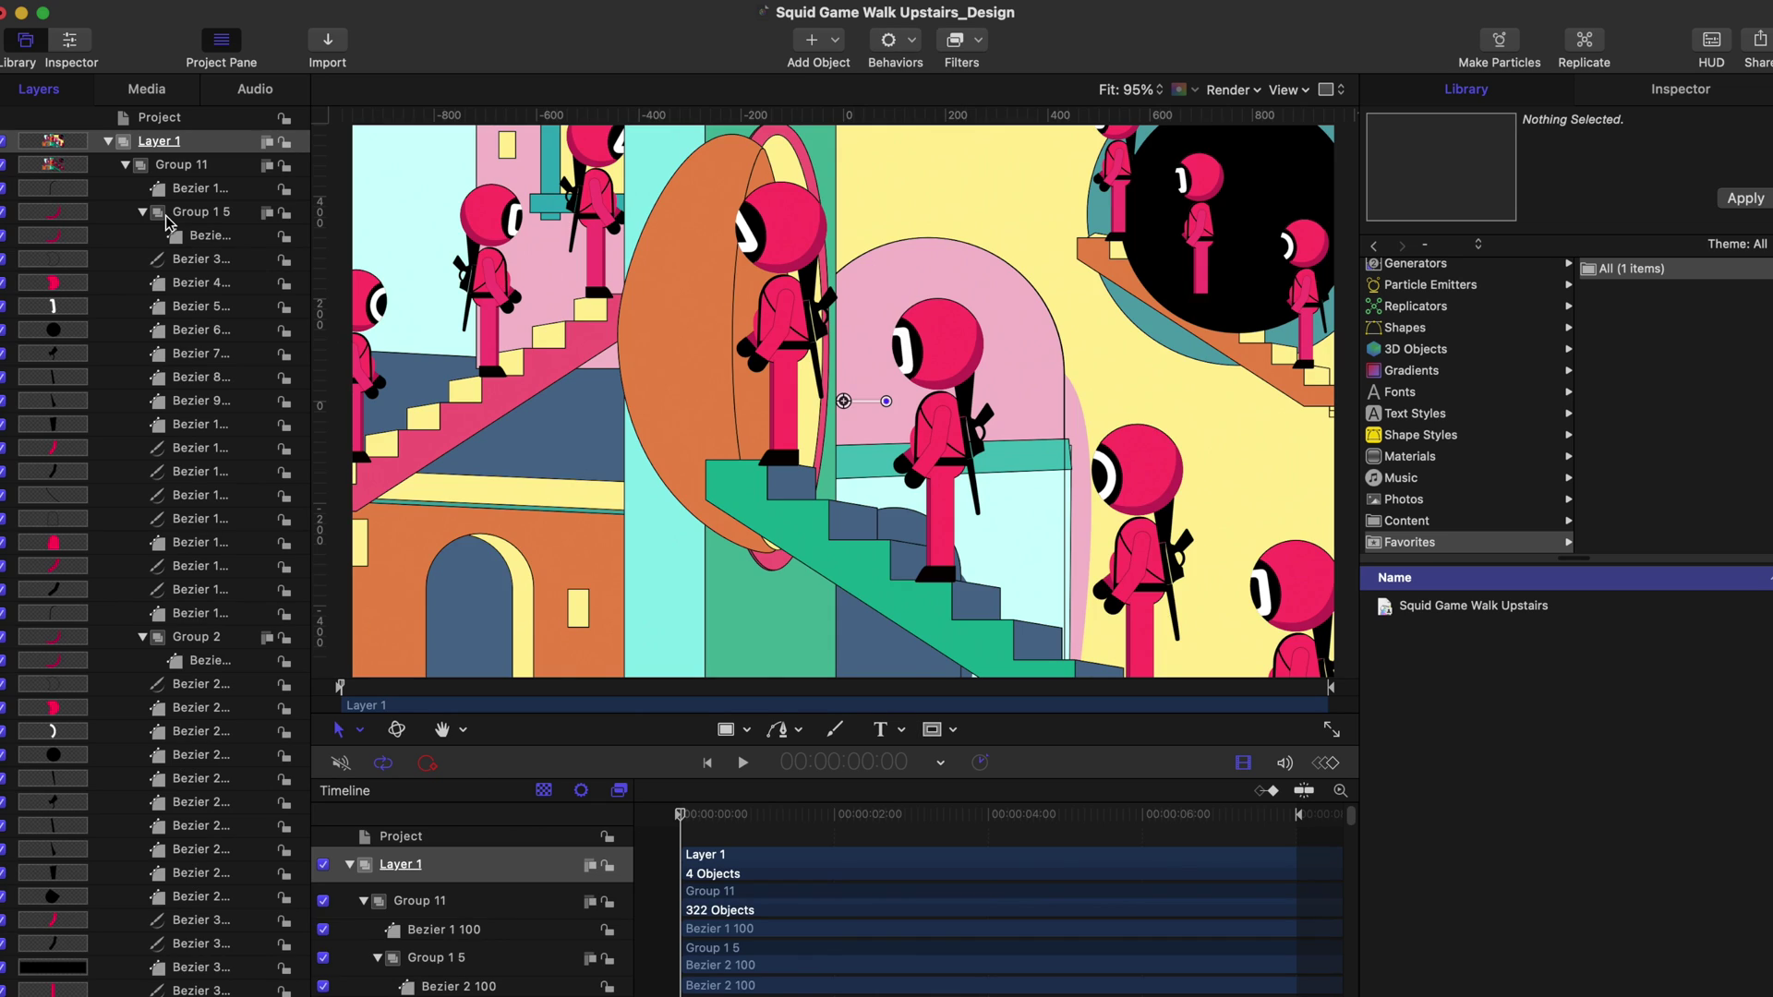
Examine how the imported artwork's shapes are nested in Group 11, Group 13 and Group 14 of Layer 1.
left_click(125, 164)
left_click(125, 188)
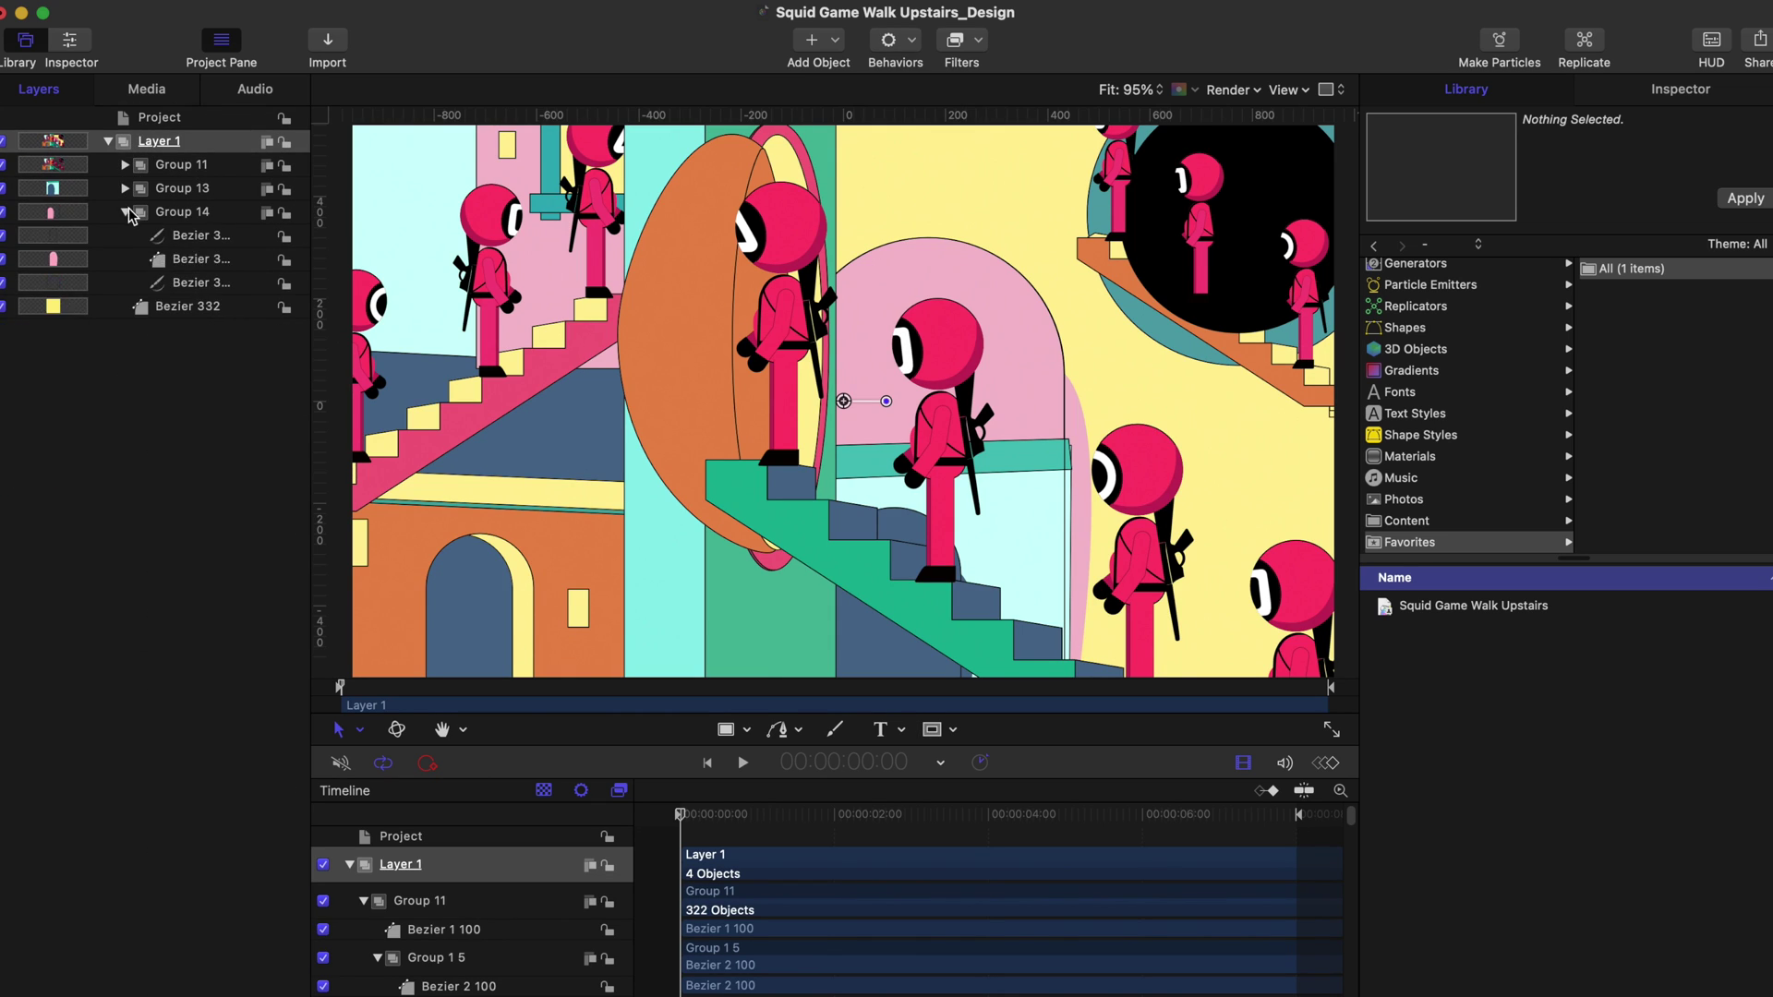
left_click(124, 212)
left_click(126, 188)
left_click(204, 304)
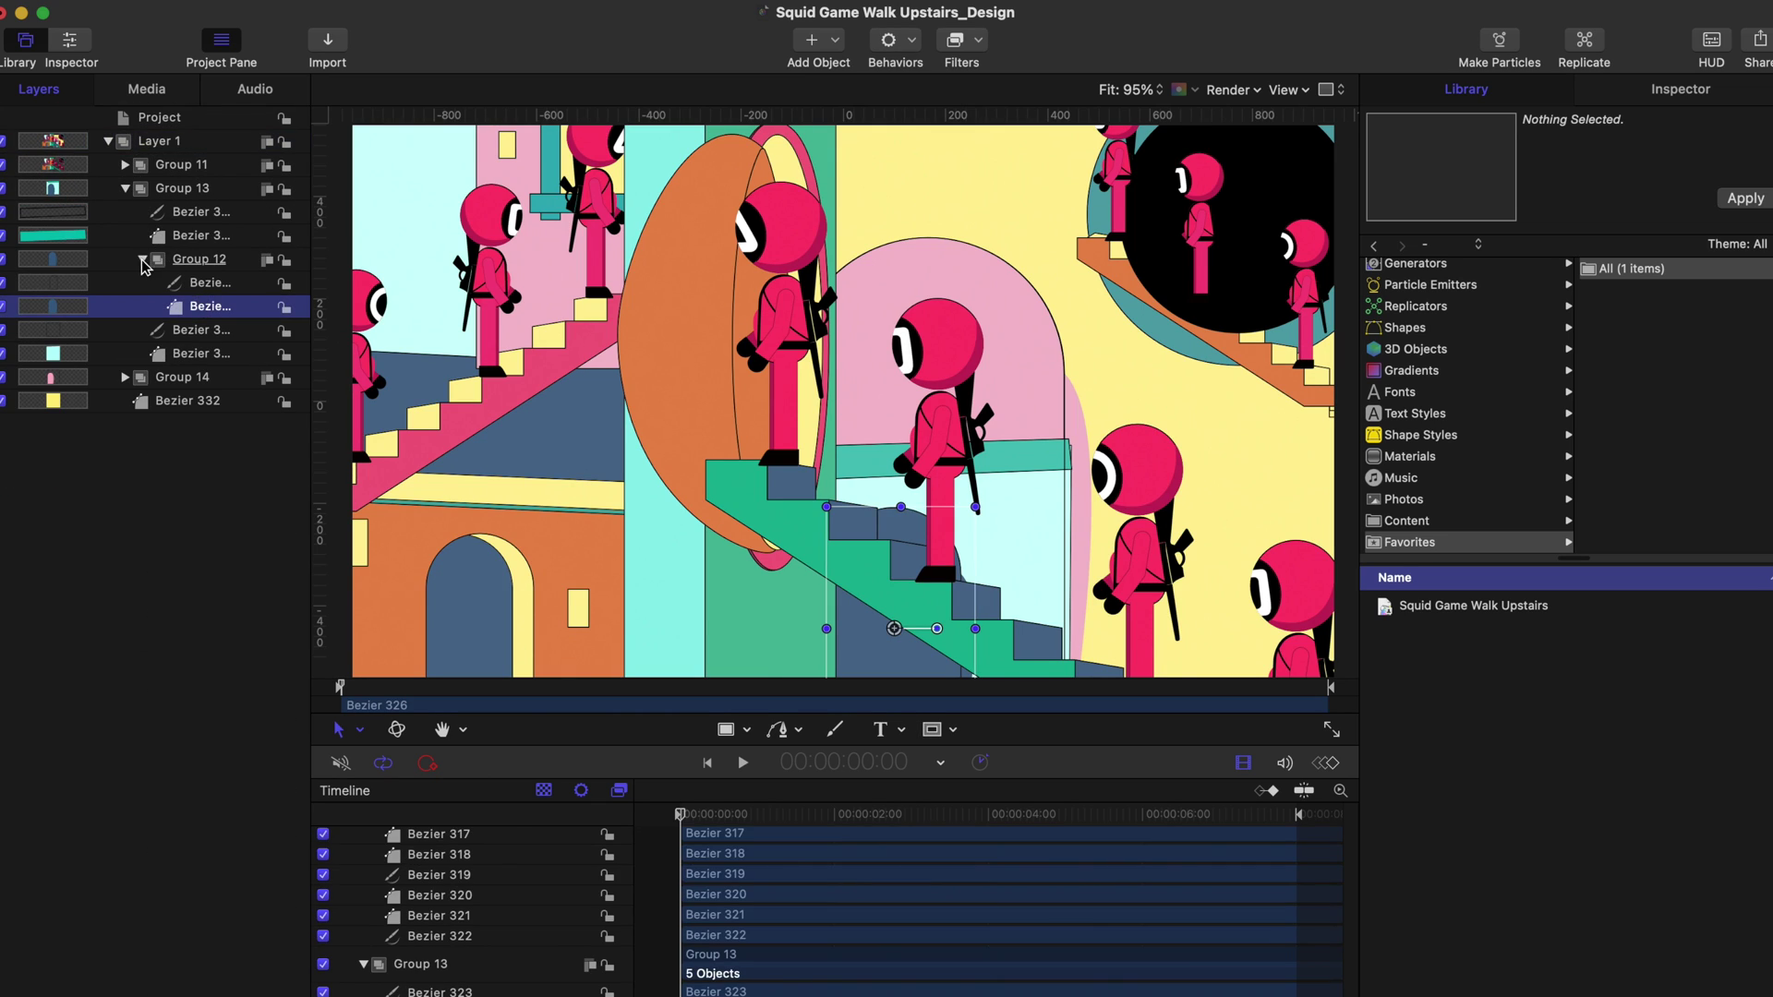
left_click(142, 259)
Try reshaping the pink arch Bezier 330 in Group 14 by moving its upper-right control point with Edit Points.
left_click(126, 330)
left_click(198, 377)
left_click(356, 735)
left_click(379, 882)
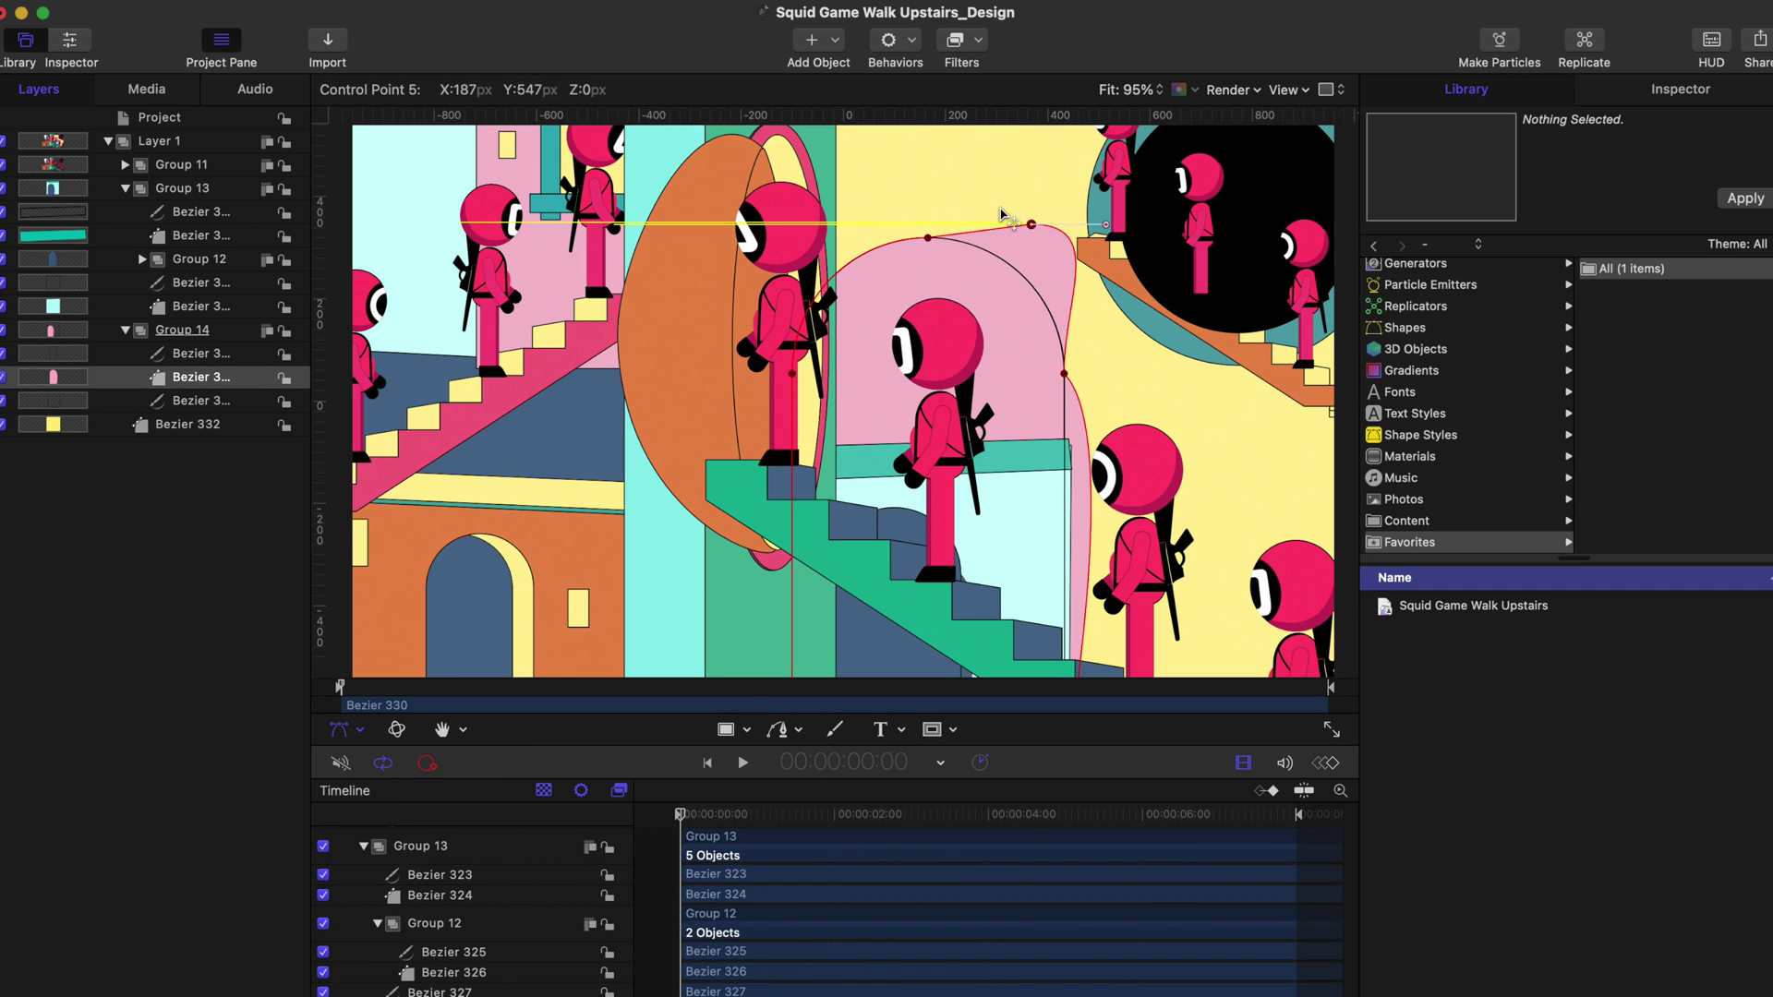
Try moving control points of the guard's head shape Bezier 21 10 in Group 11, and undo the changes.
left_click(127, 166)
scroll(150, 633, "down", 5)
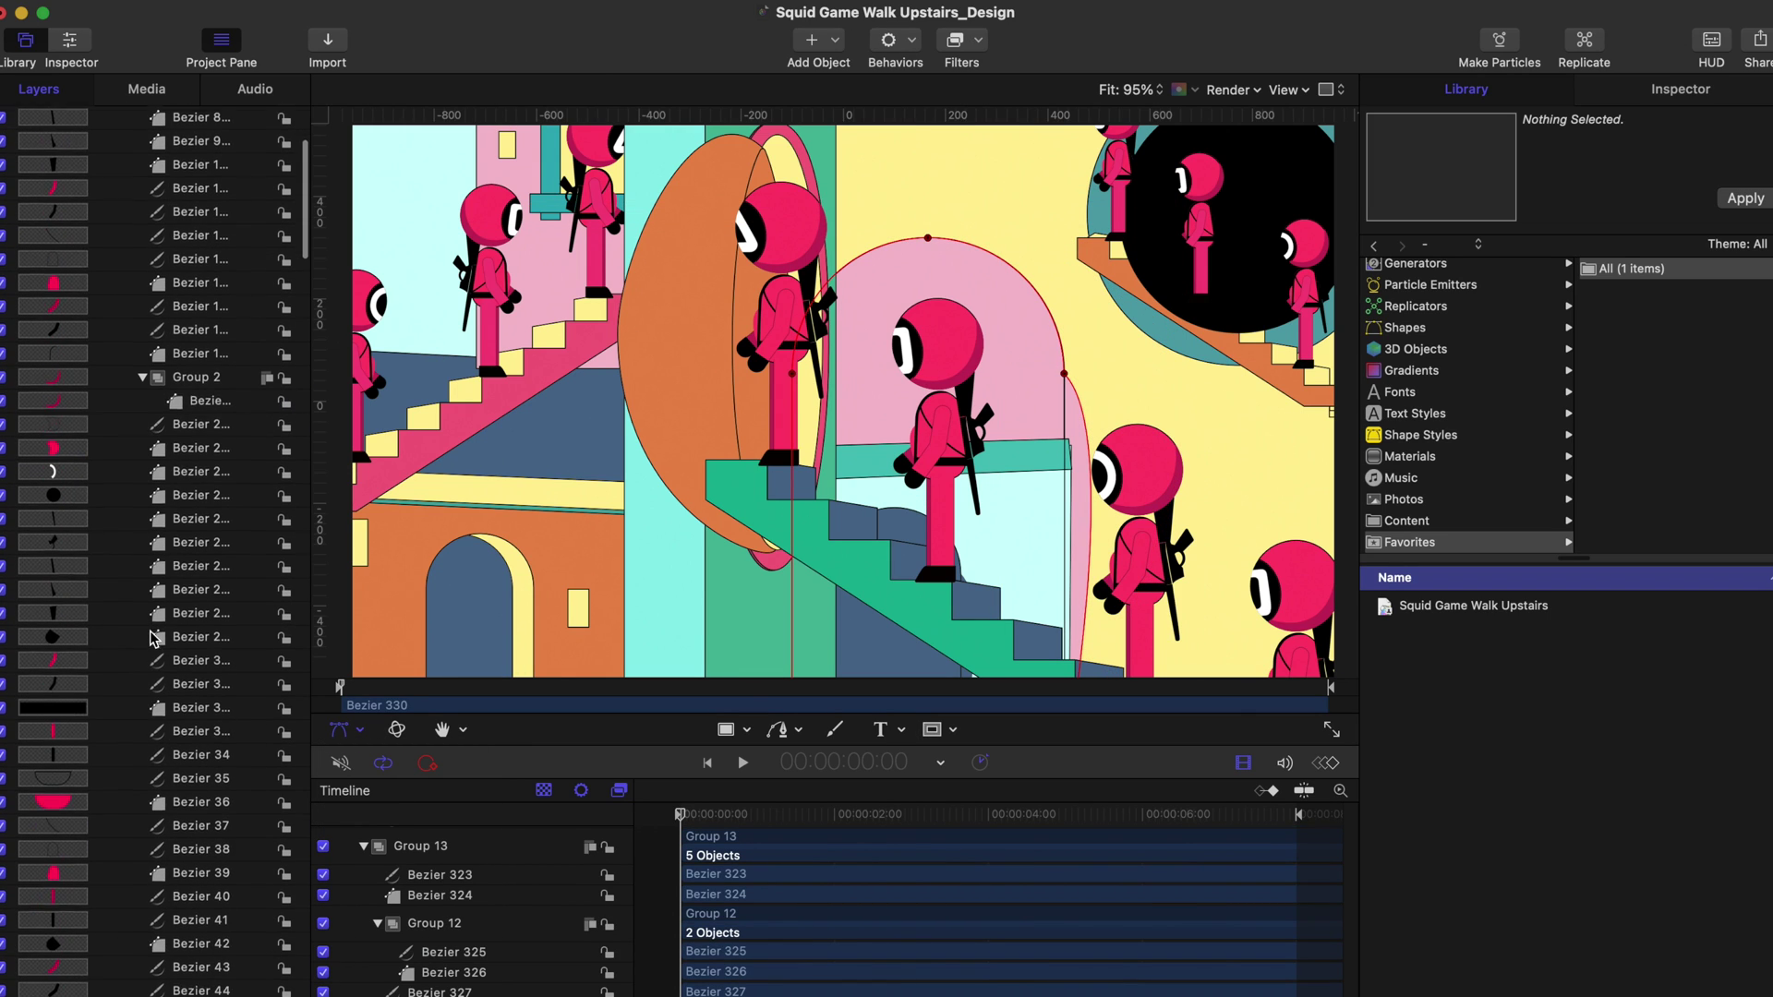
left_click(185, 442)
left_click_drag(1132, 425, 1151, 355)
left_click(1161, 430)
left_click_drag(1244, 432, 1222, 521)
key("super+z")
key("super+z")
scroll(163, 848, "down", 8)
scroll(148, 554, "up", 10)
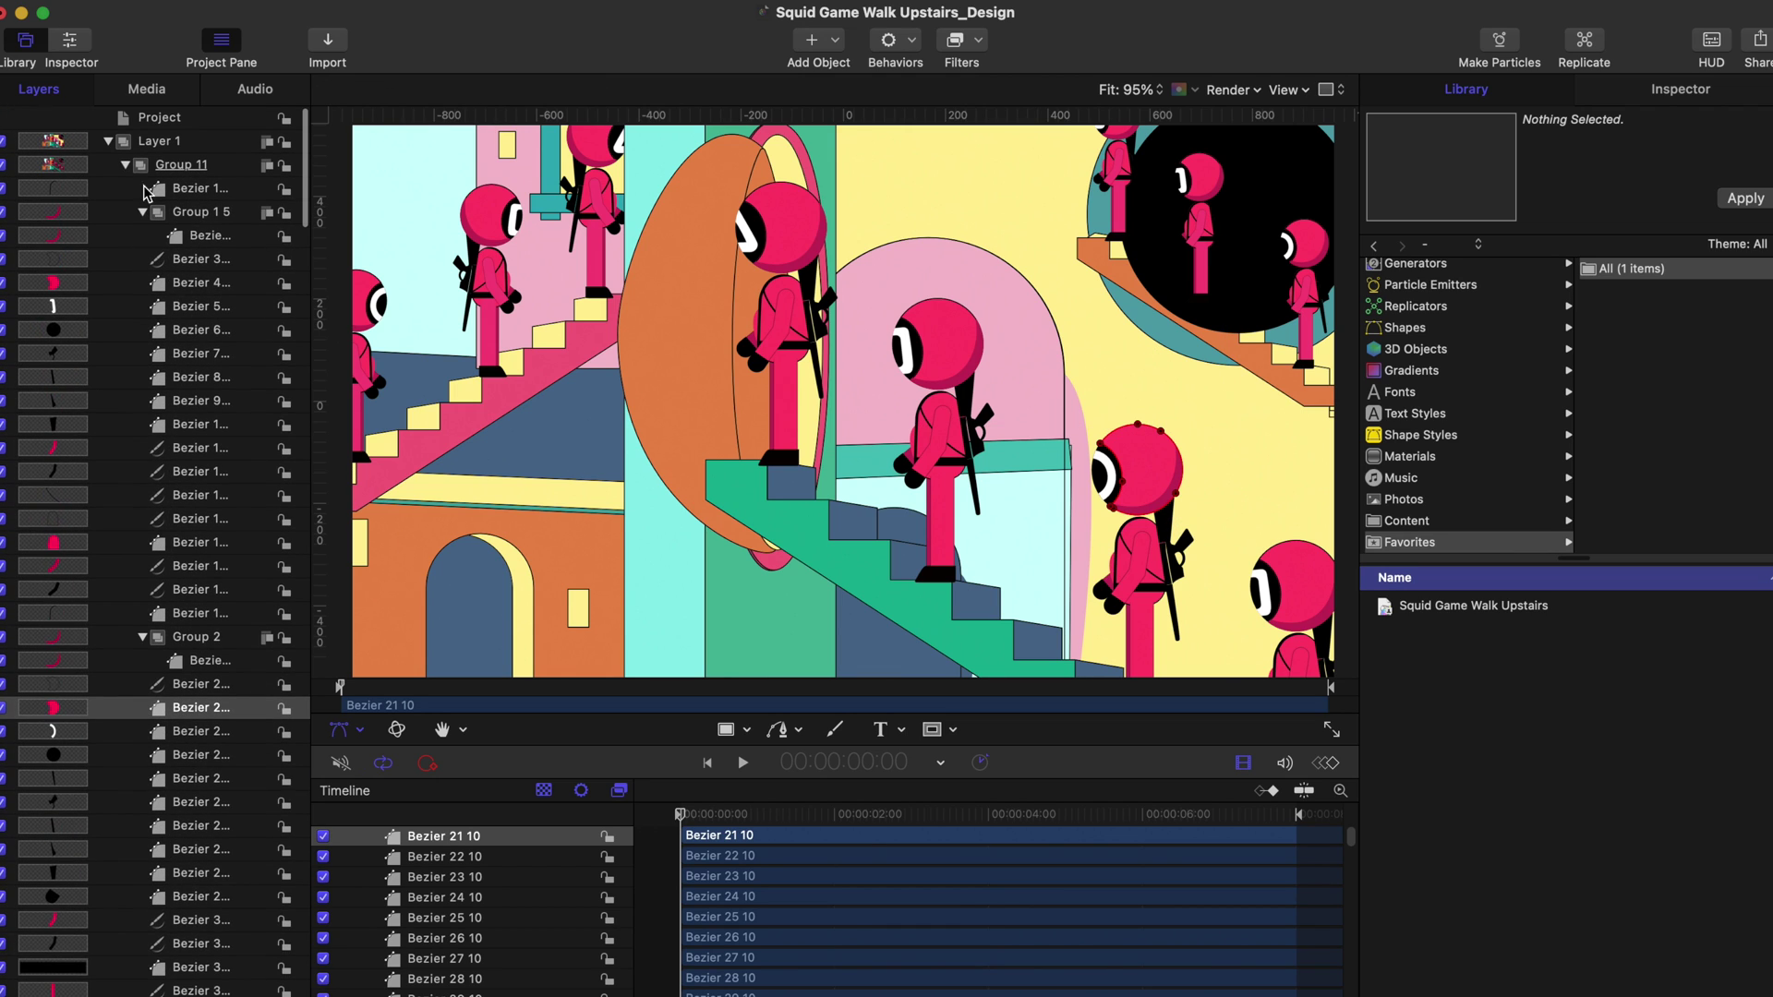
left_click(126, 165)
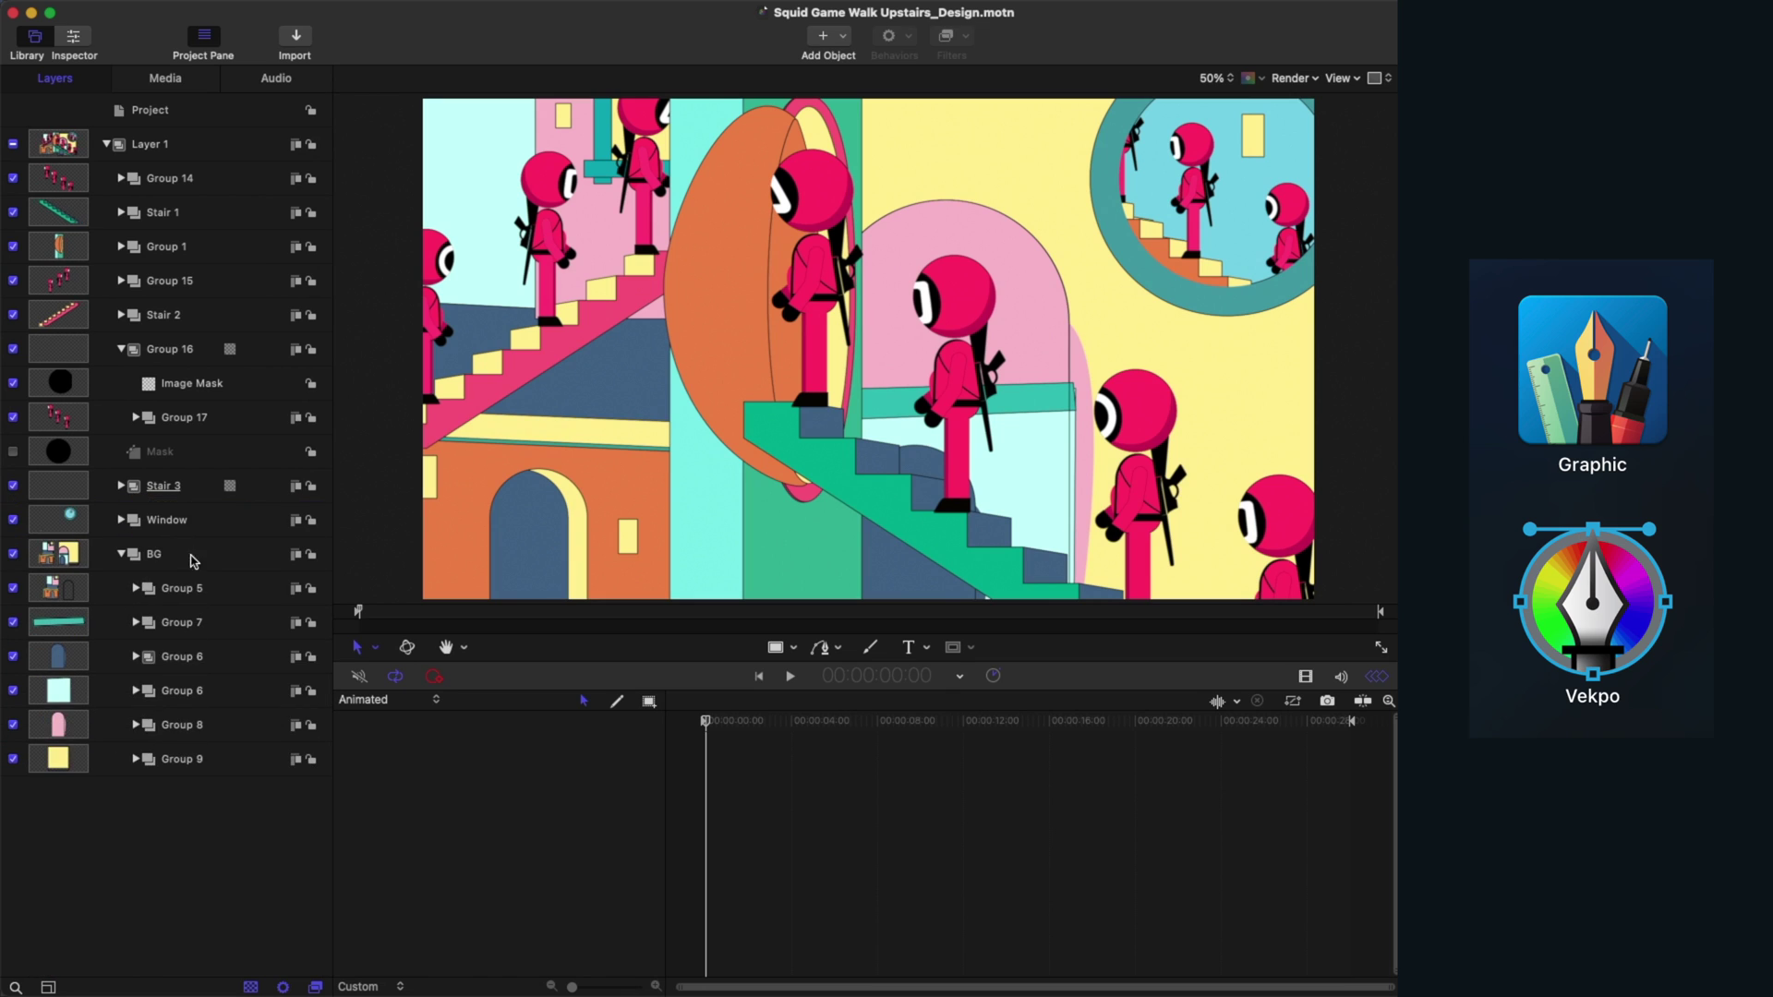
Edit the control points of the pink arch Bezier 330 in Group 8 to straighten its right side.
left_click(203, 793)
scroll(997, 285, "up", 3)
scroll(997, 285, "down", 4)
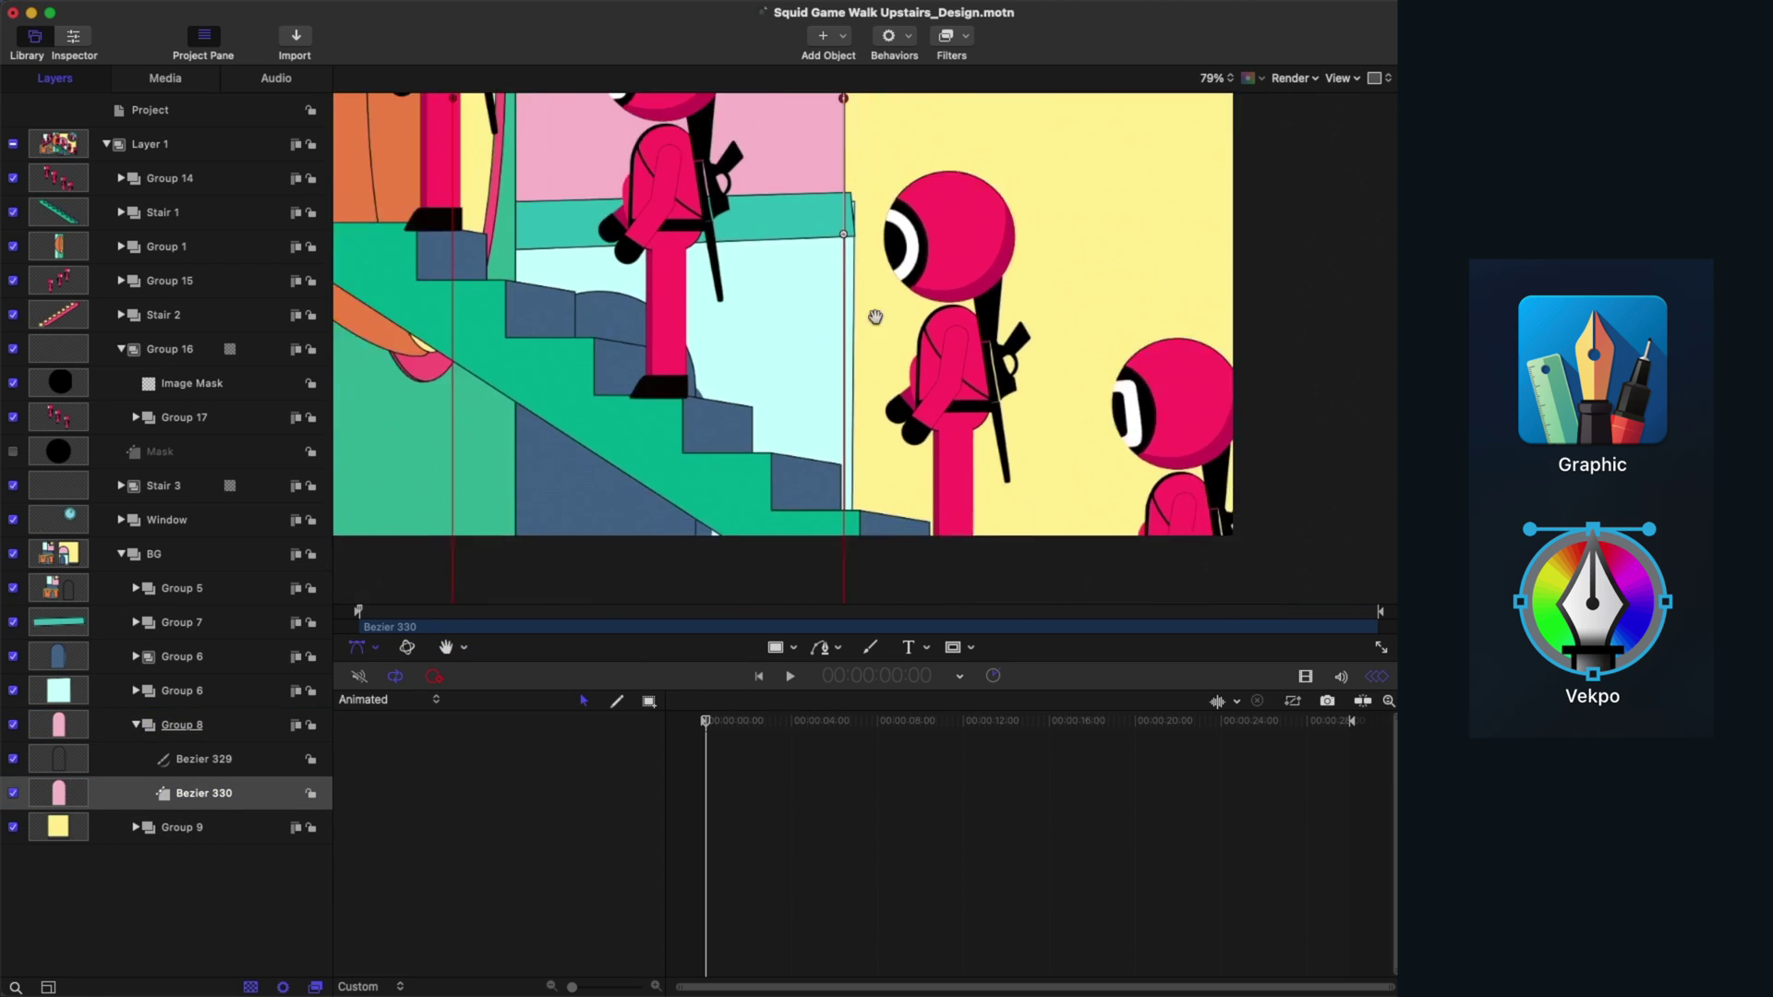
left_click(136, 724)
Reshape the dark blue Bezier 326 in its Group 6 into a symmetrical arch.
left_click(179, 658)
left_click(135, 656)
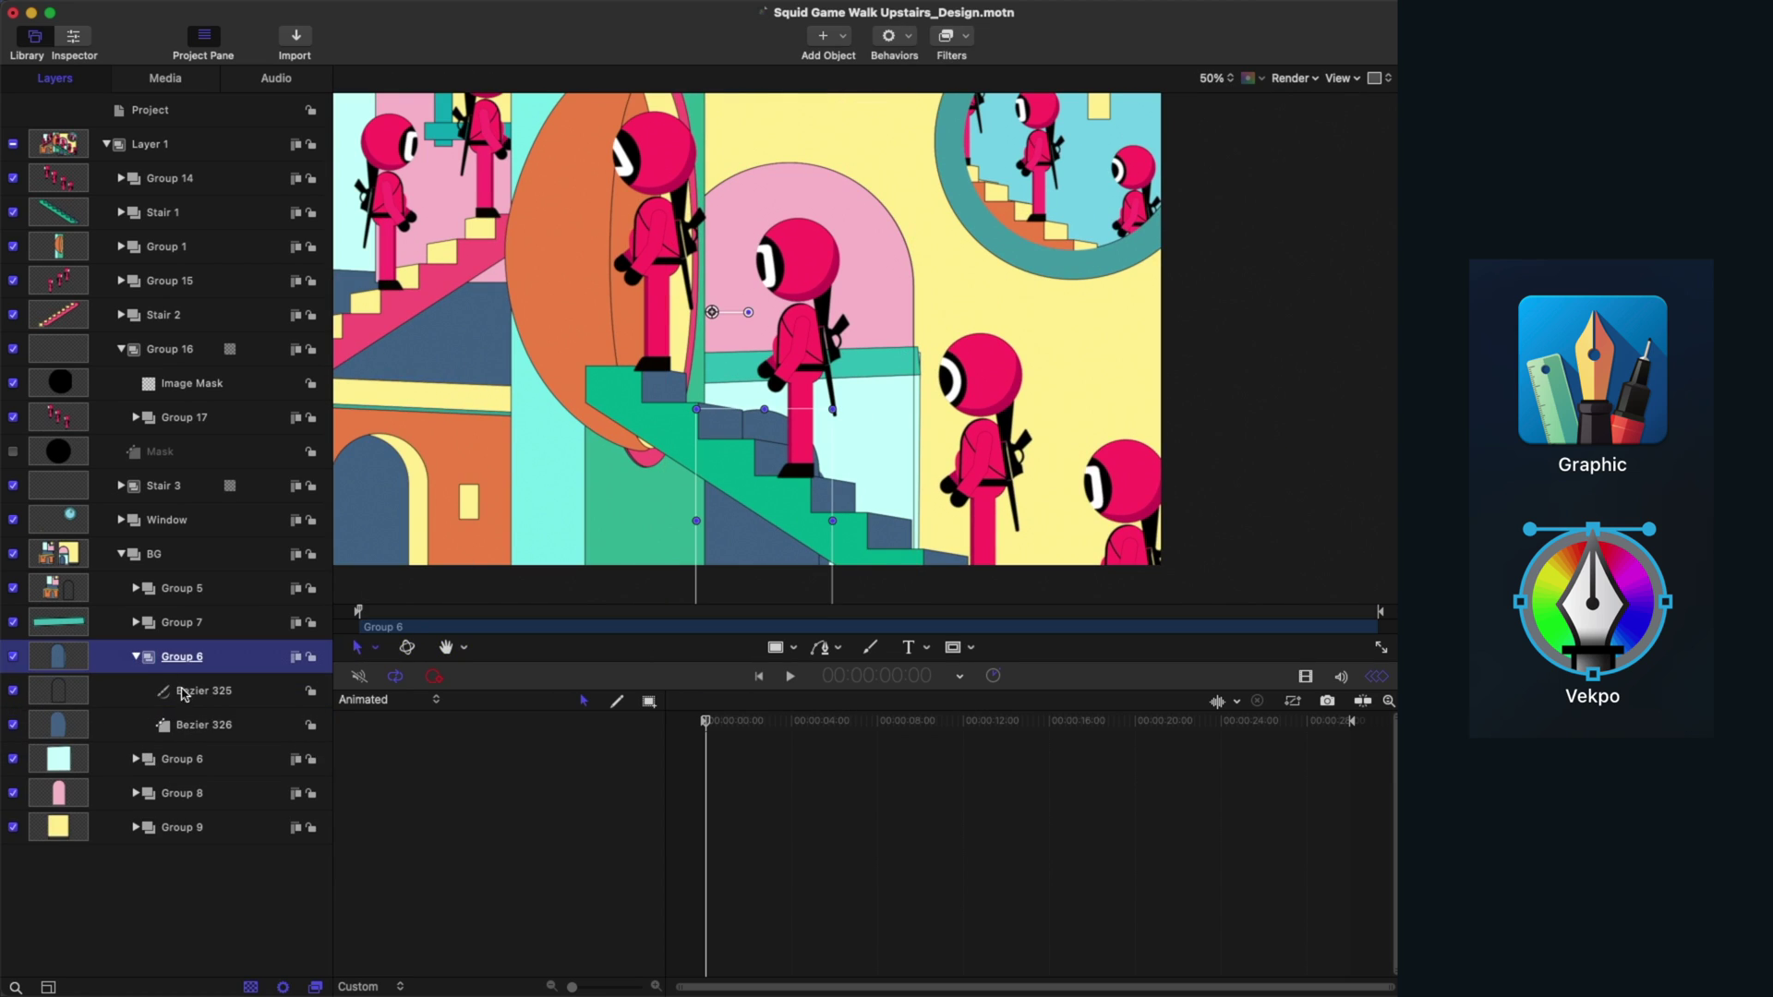
left_click(203, 725)
scroll(812, 398, "up", 3)
scroll(750, 413, "down", 4)
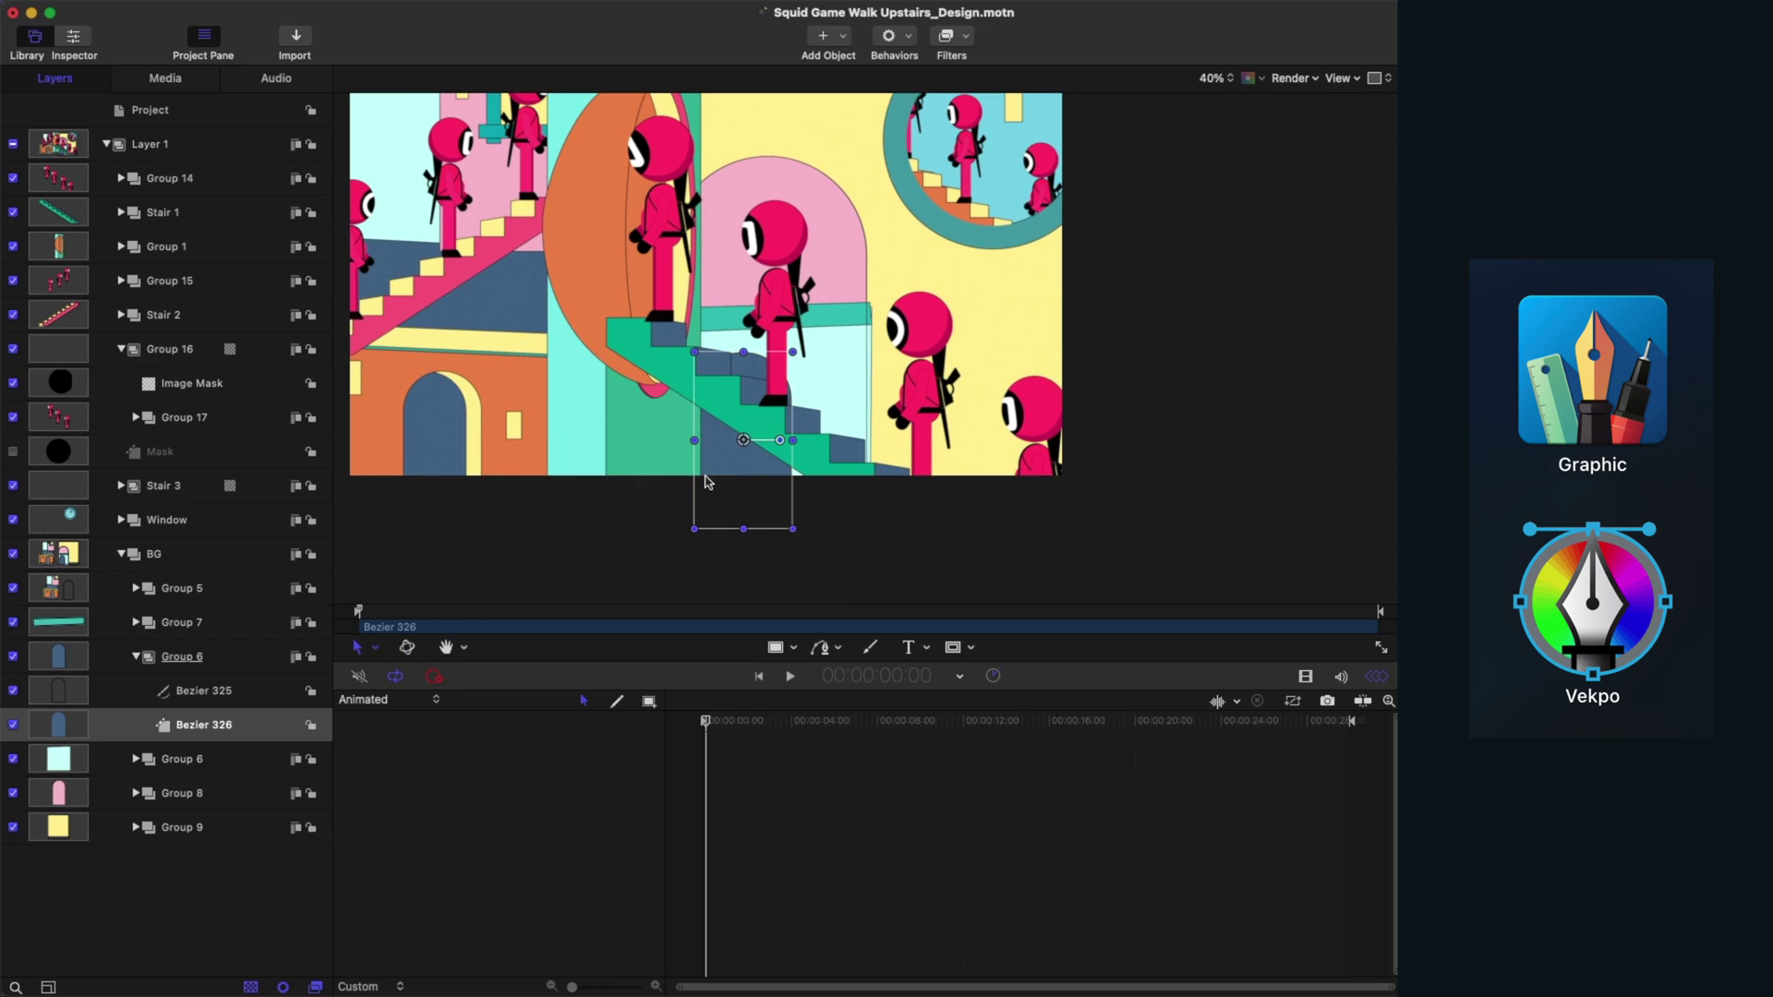
left_click(136, 656)
Add image masks to the light-blue Group 6 and the green Group 7, using Bezier 330 as the mask source.
left_click(175, 692)
key("super+shift+m")
left_click_drag(203, 894, 181, 622)
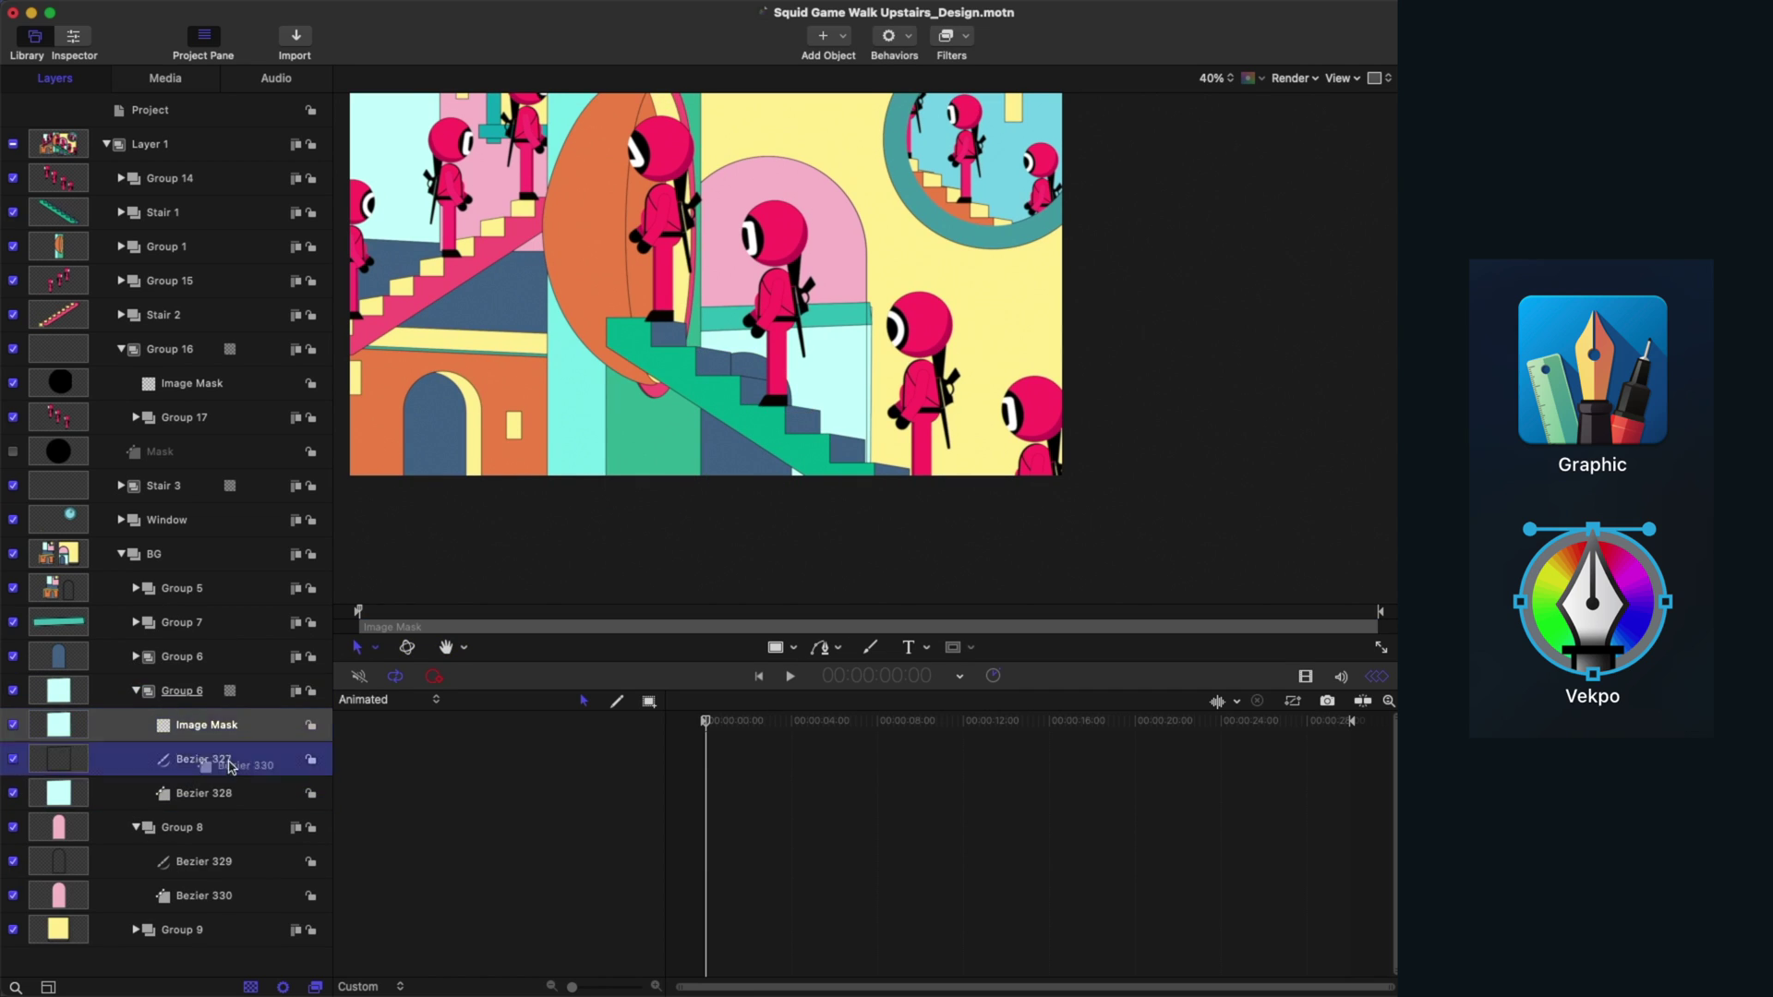
left_click(136, 691)
left_click(136, 691)
left_click(136, 623)
left_click(135, 690)
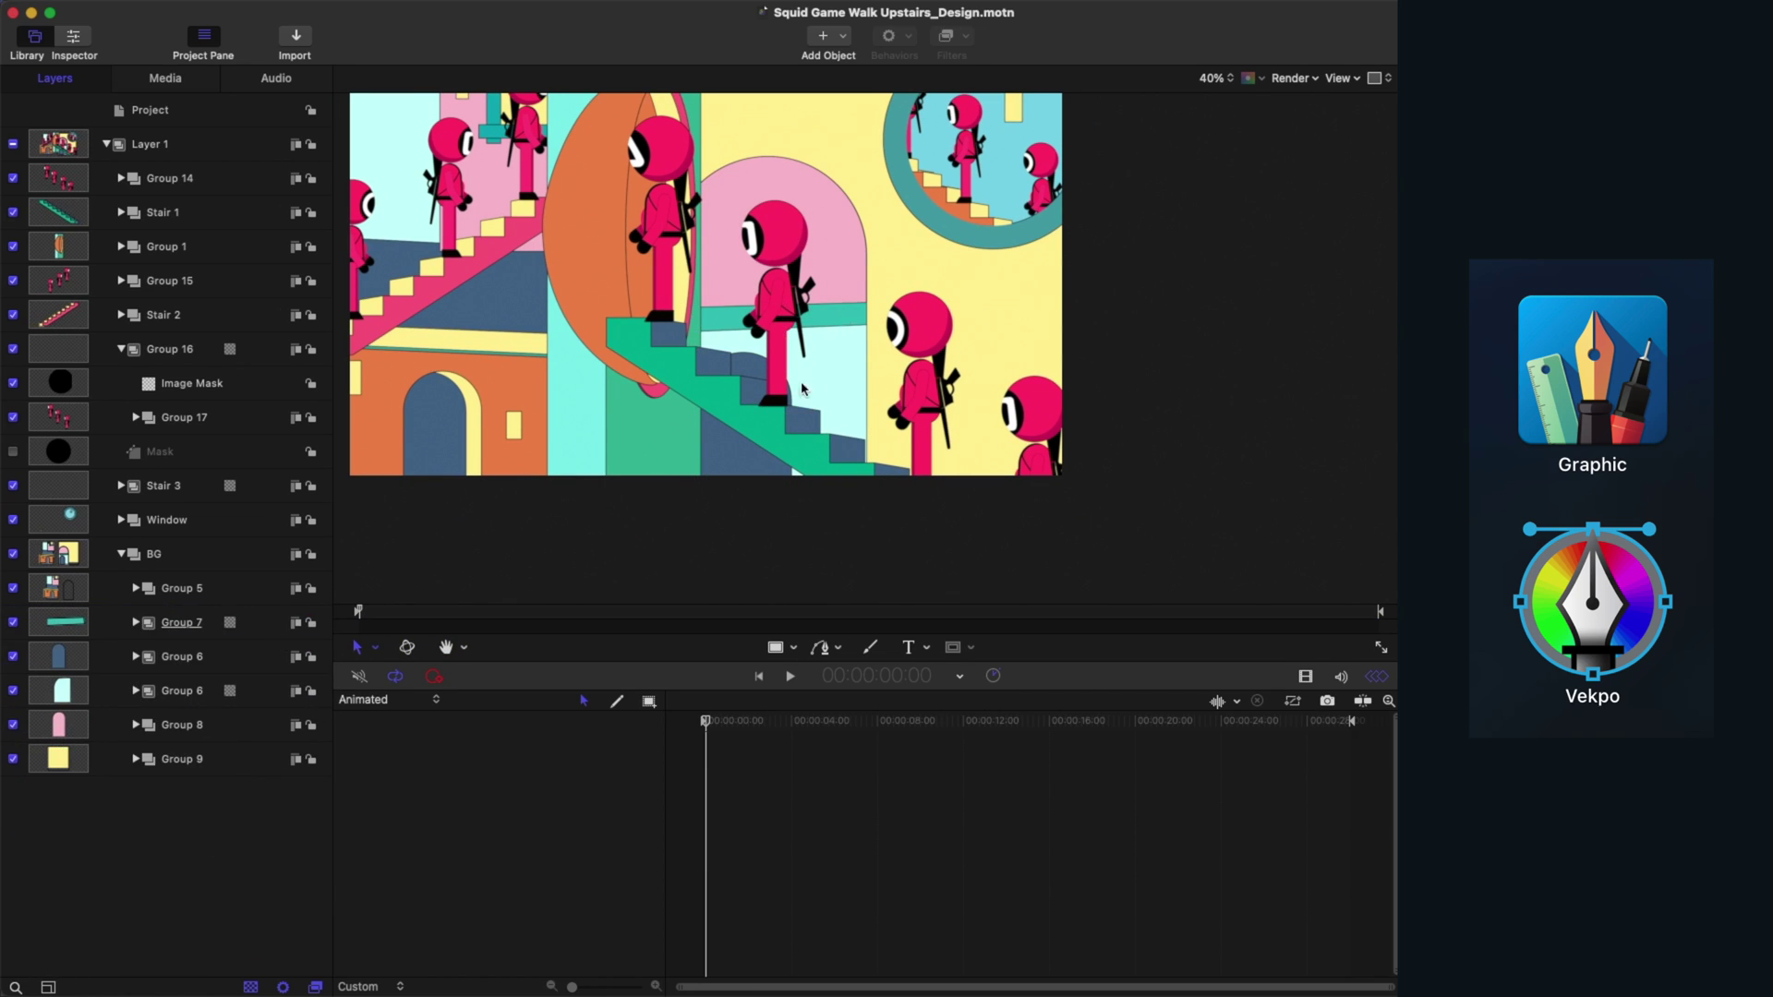
Group Bezier 117 and Bezier 118 inside Group 1 and name the new group Wall.
key("h")
key("shift+z")
left_click(136, 588)
left_click(115, 554)
left_click(120, 349)
left_click(120, 247)
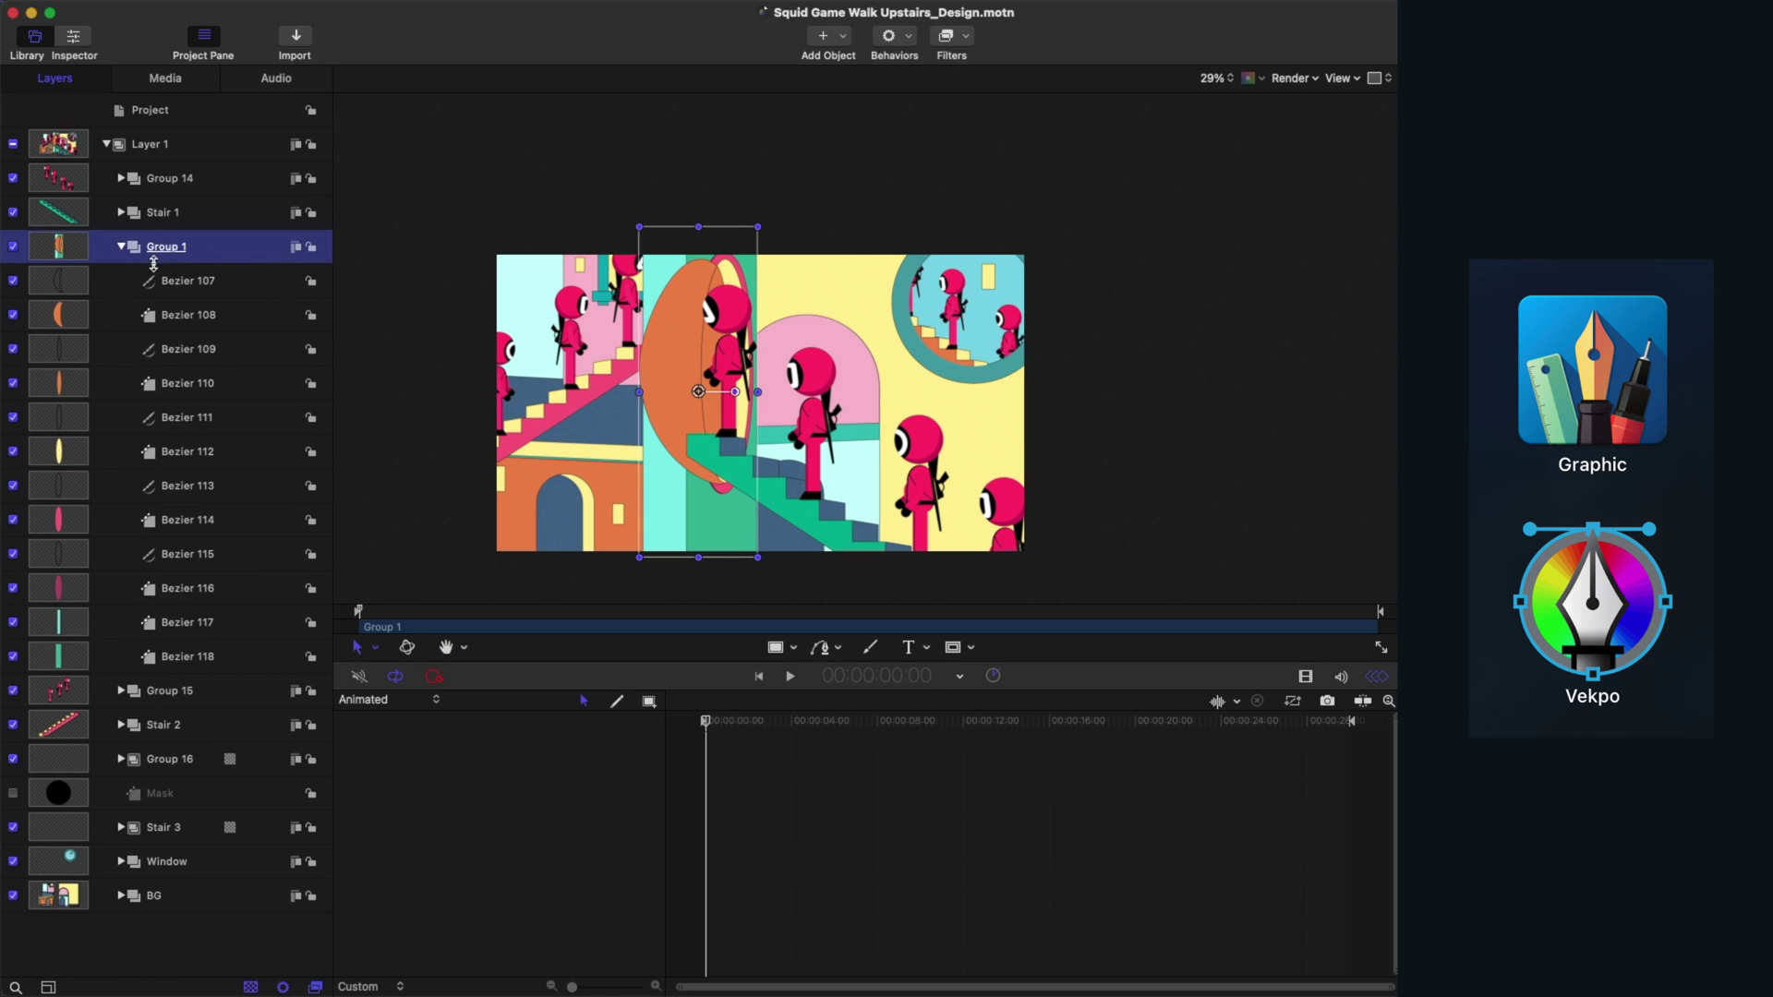
left_click(166, 623)
left_click(166, 657, "shift")
key("super+shift+g")
double_click(175, 622)
type("Wall")
Group Bezier 109 through Bezier 116 inside Group 1 and name the new group Door.
left_click(198, 601)
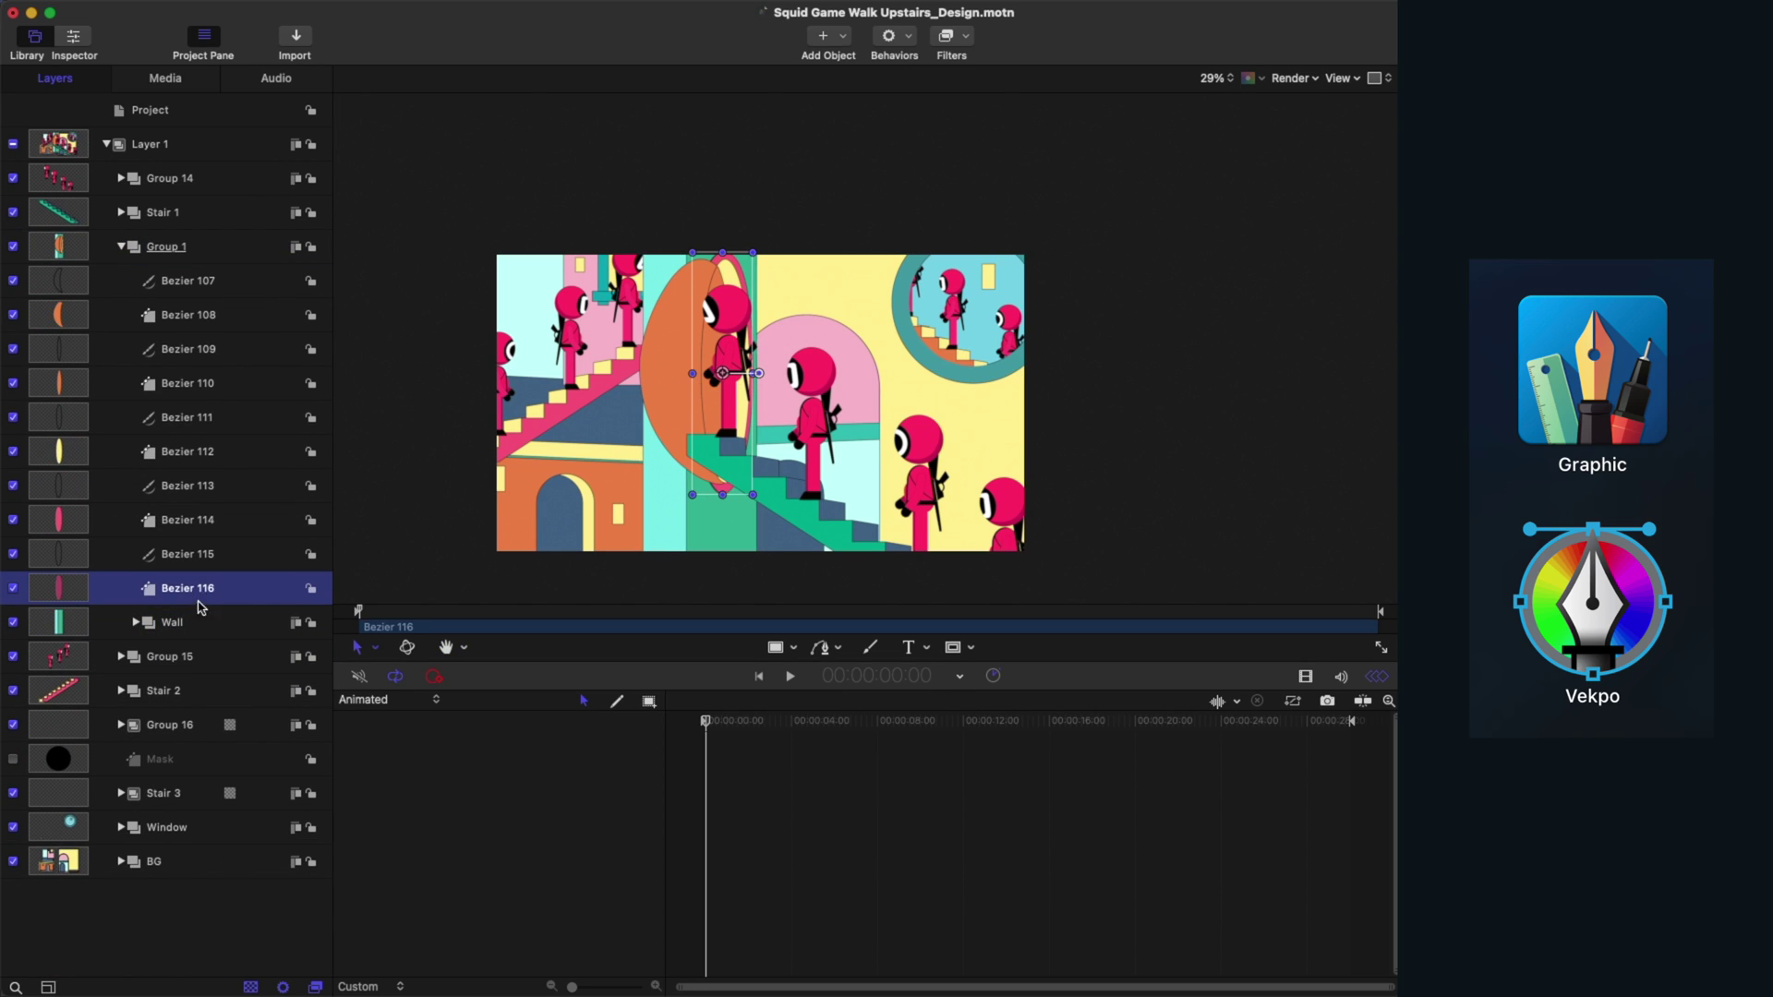
left_click(188, 355, "shift")
key("super+shift+g")
double_click(185, 351)
type("Door")
left_click(136, 349)
Group Bezier 107 and Bezier 108 inside Group 1 and name the new group Mask.
left_click(199, 315)
left_click(207, 282, "shift")
key("super+shift+g")
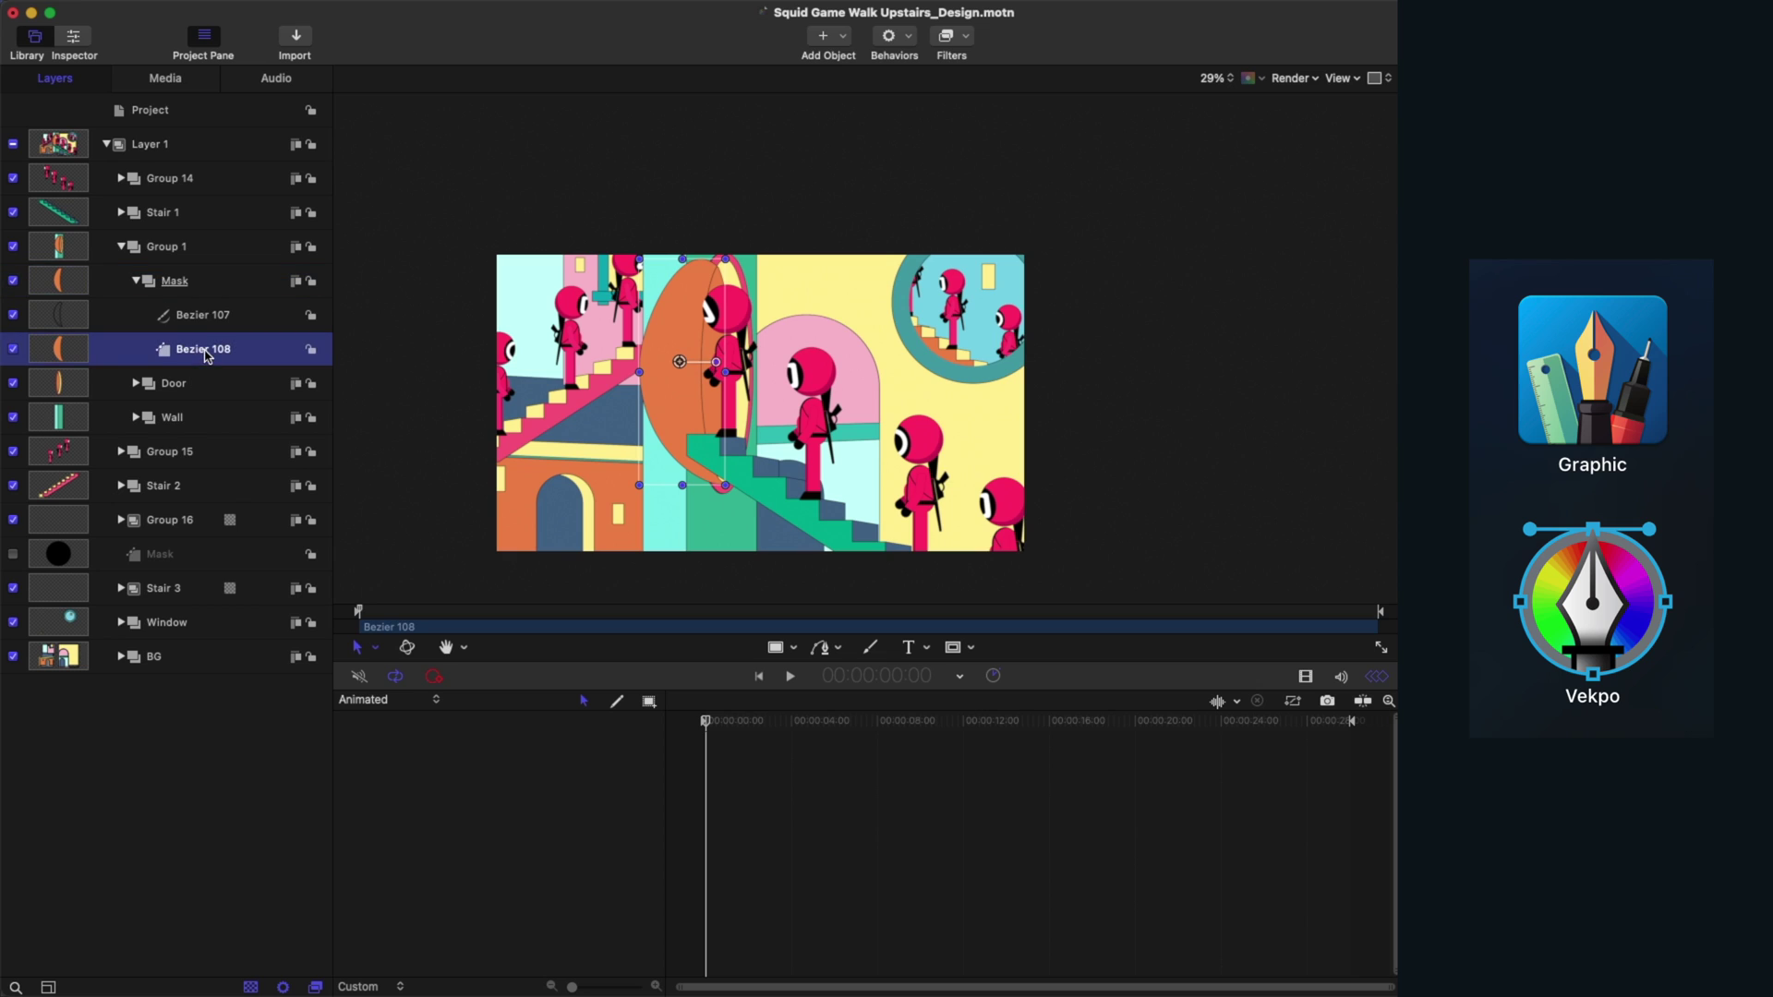
left_click(202, 391)
left_click(198, 412)
Add an image mask to Stair 1 with Bezier 108 as its source, and hide the Mask group.
left_click(185, 214)
key("shift+super+m")
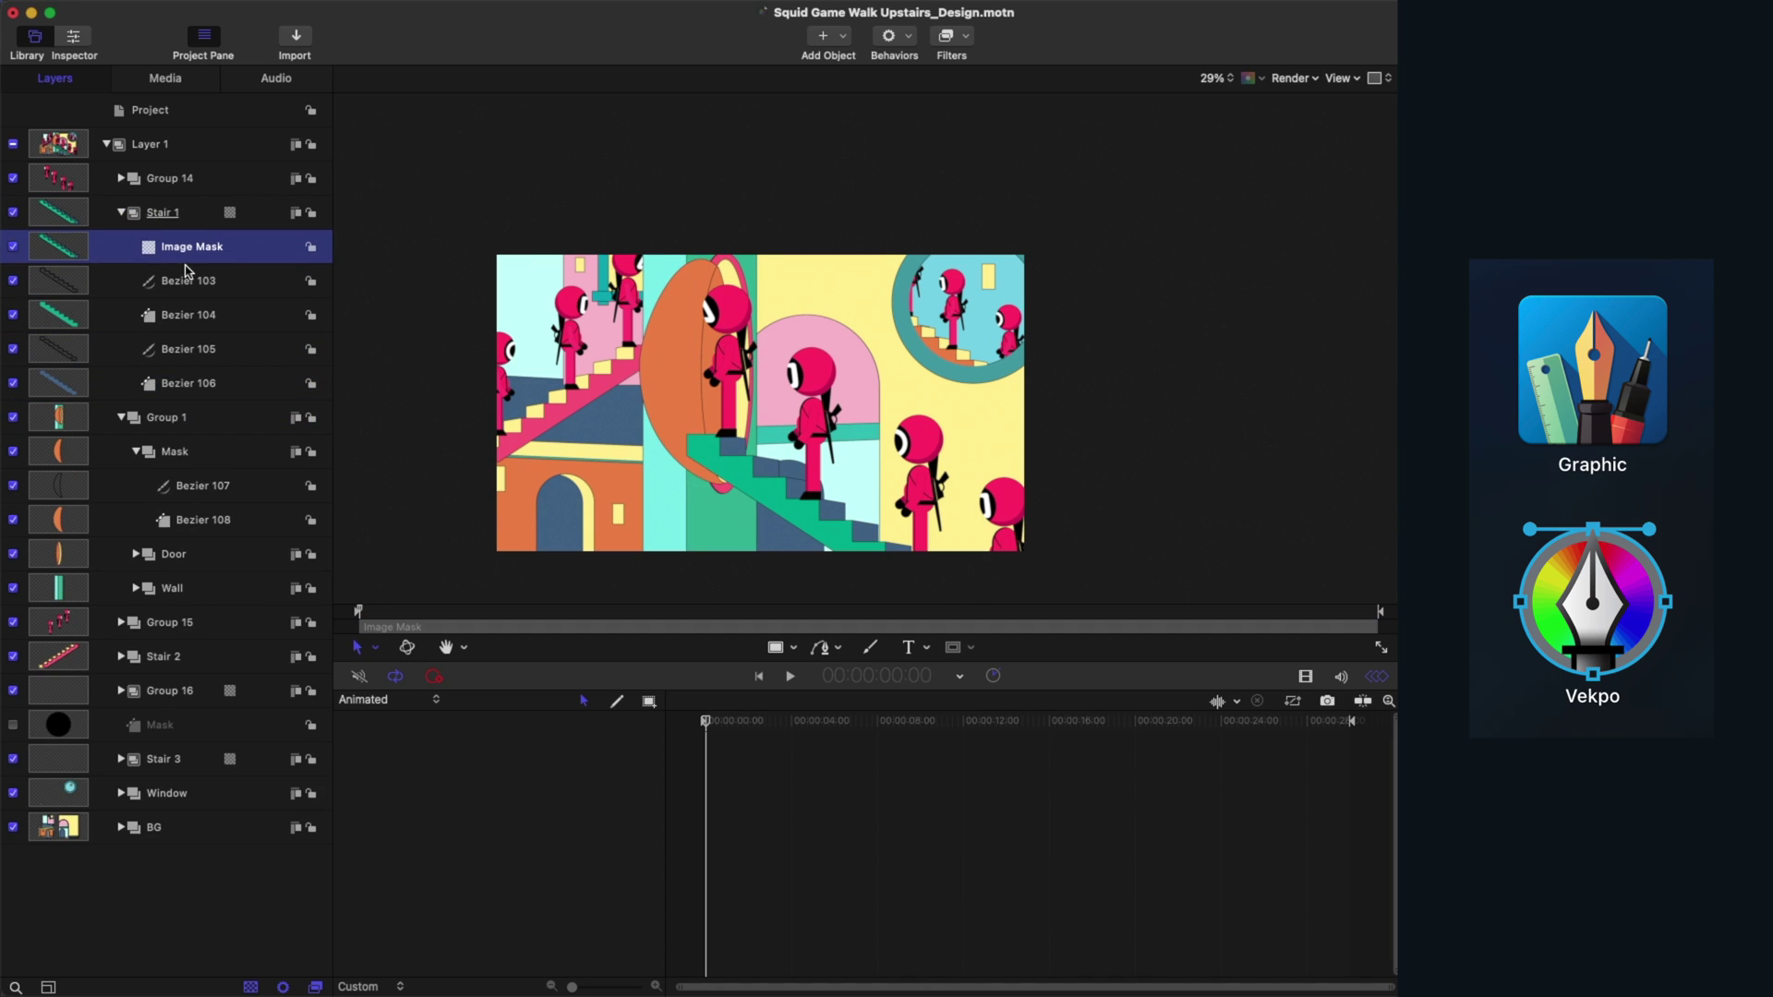
left_click_drag(198, 520, 222, 254)
left_click(14, 519)
key("super+3")
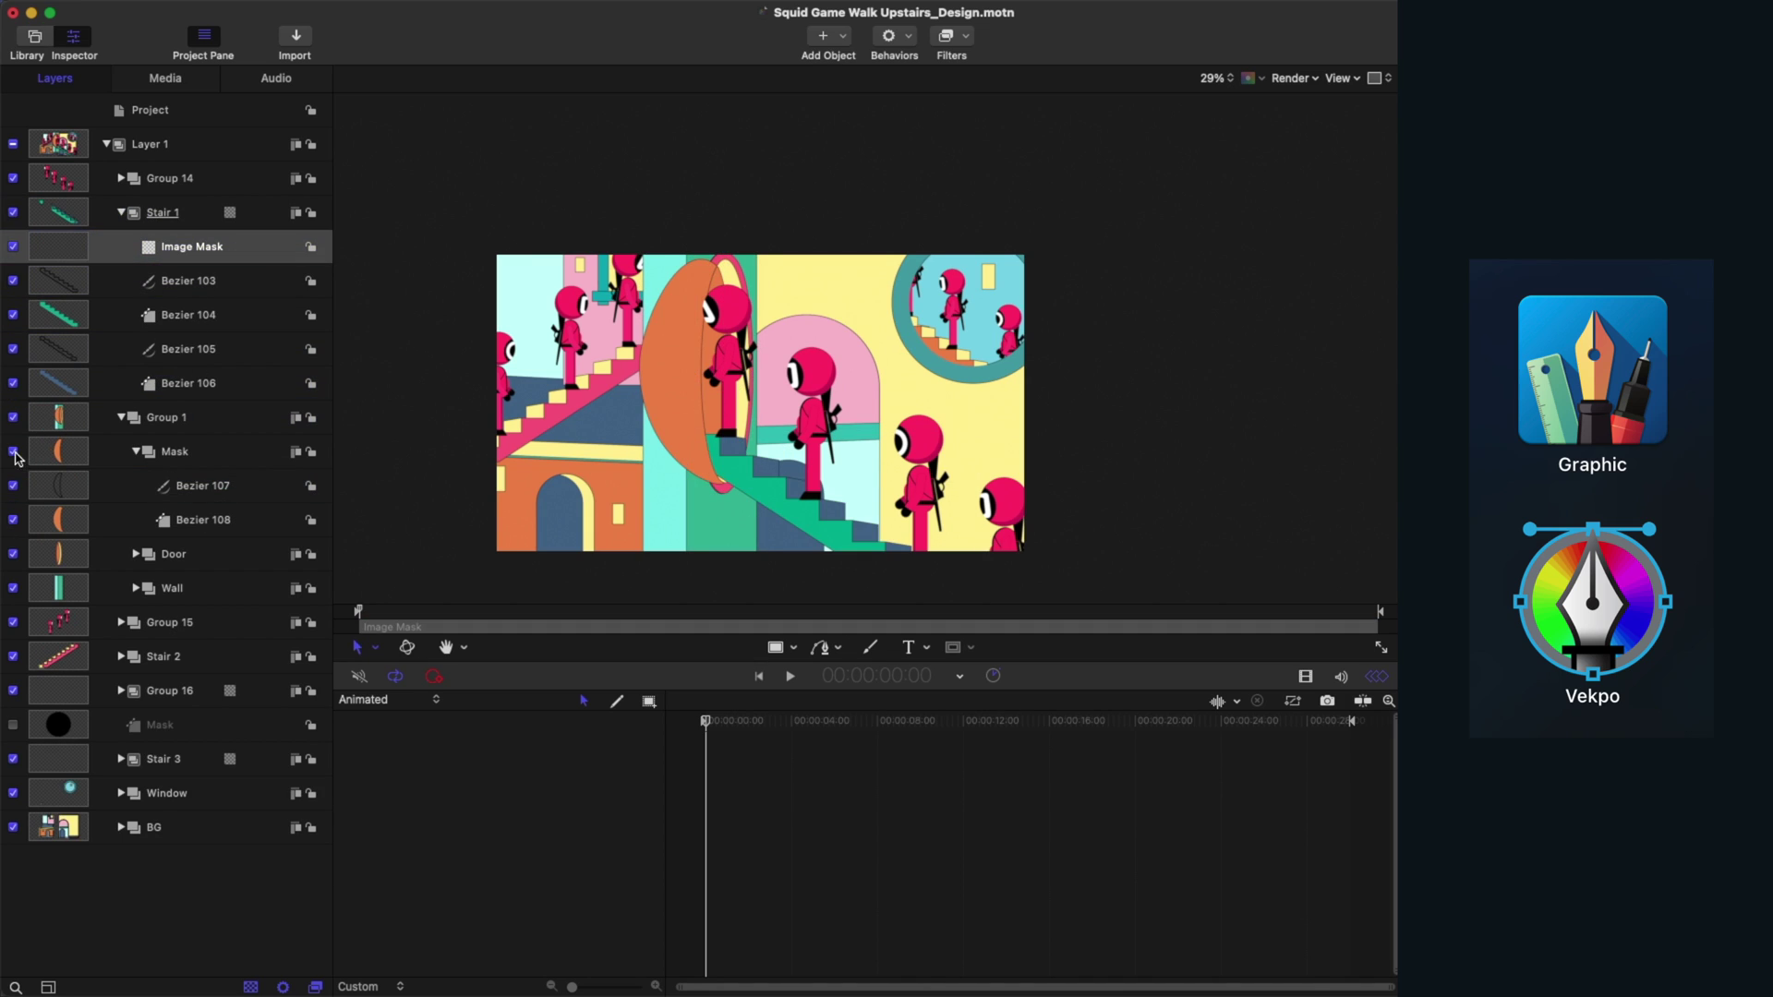
left_click(13, 452)
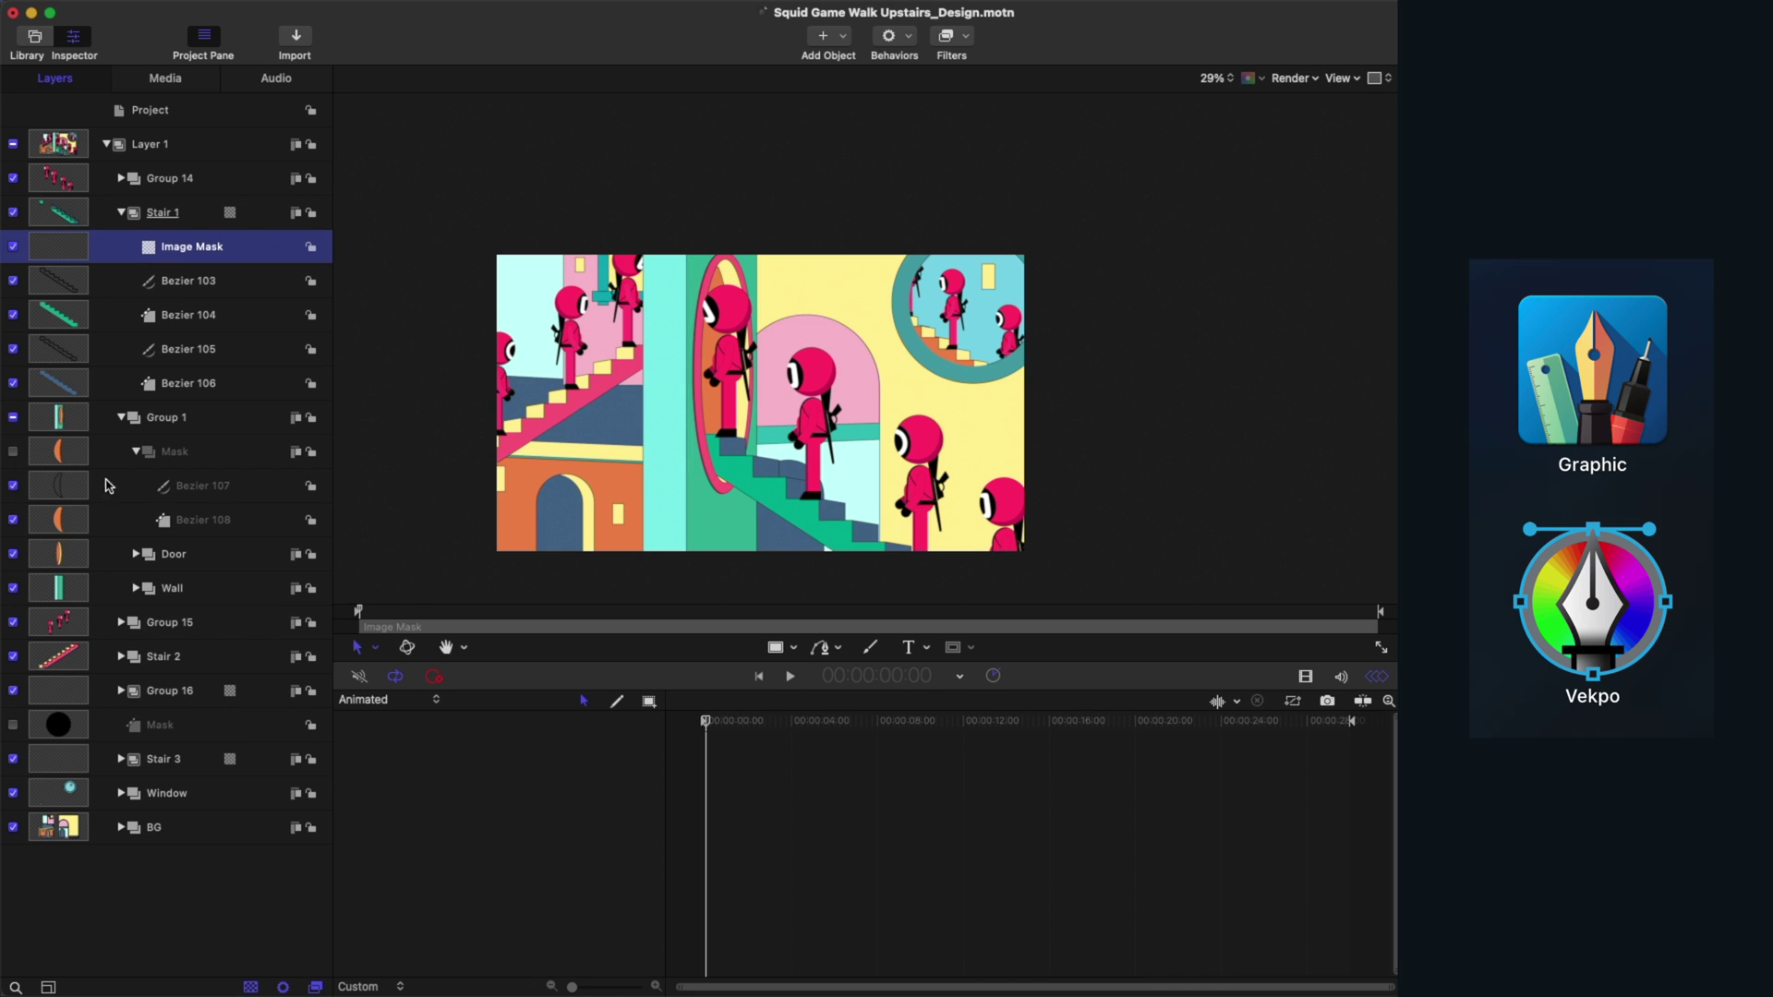
Paste a copy of the image mask into Group 14 and group the shapes of its first, lowest guard.
left_click(192, 182)
key("super+v")
left_click(189, 251)
scroll(211, 627, "down", 5)
left_click(194, 523, "shift")
key("super+shift+g")
left_click(130, 246)
Group the second guard's shapes in Group 14, starting with Bezier 18 10.
left_click(185, 280)
scroll(241, 673, "down", 5)
left_click(181, 766, "shift")
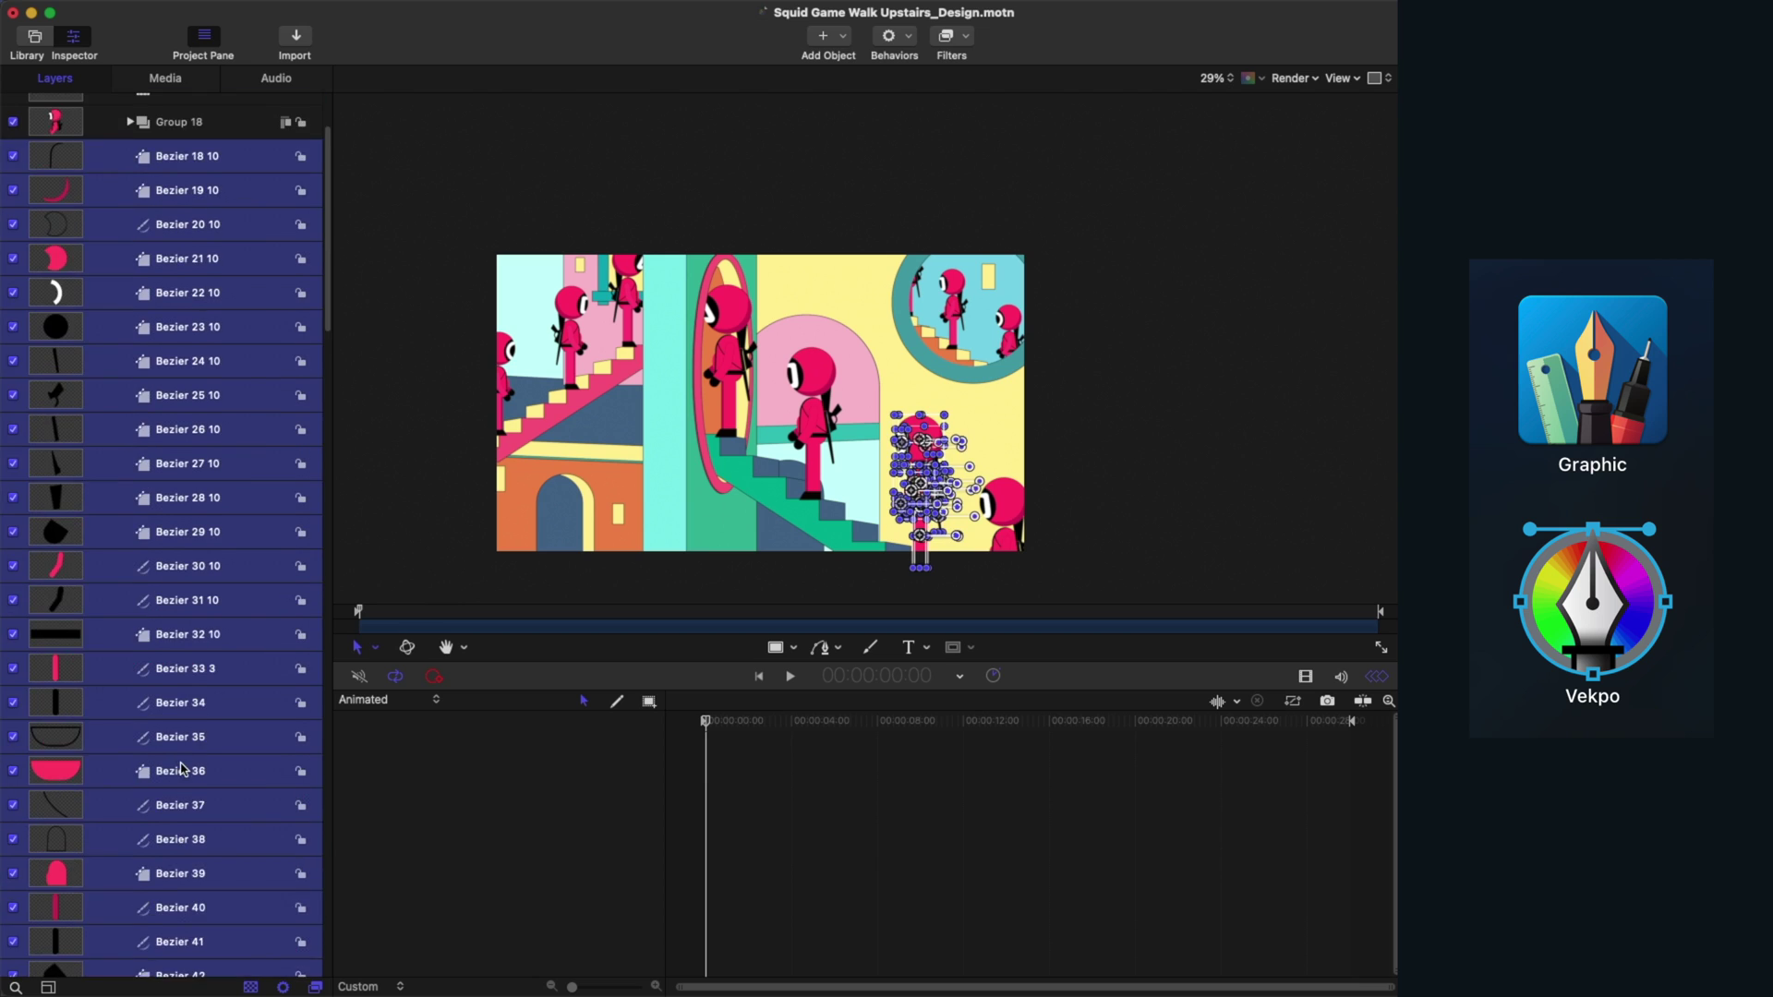
scroll(182, 768, "down", 8)
scroll(161, 701, "up", 10)
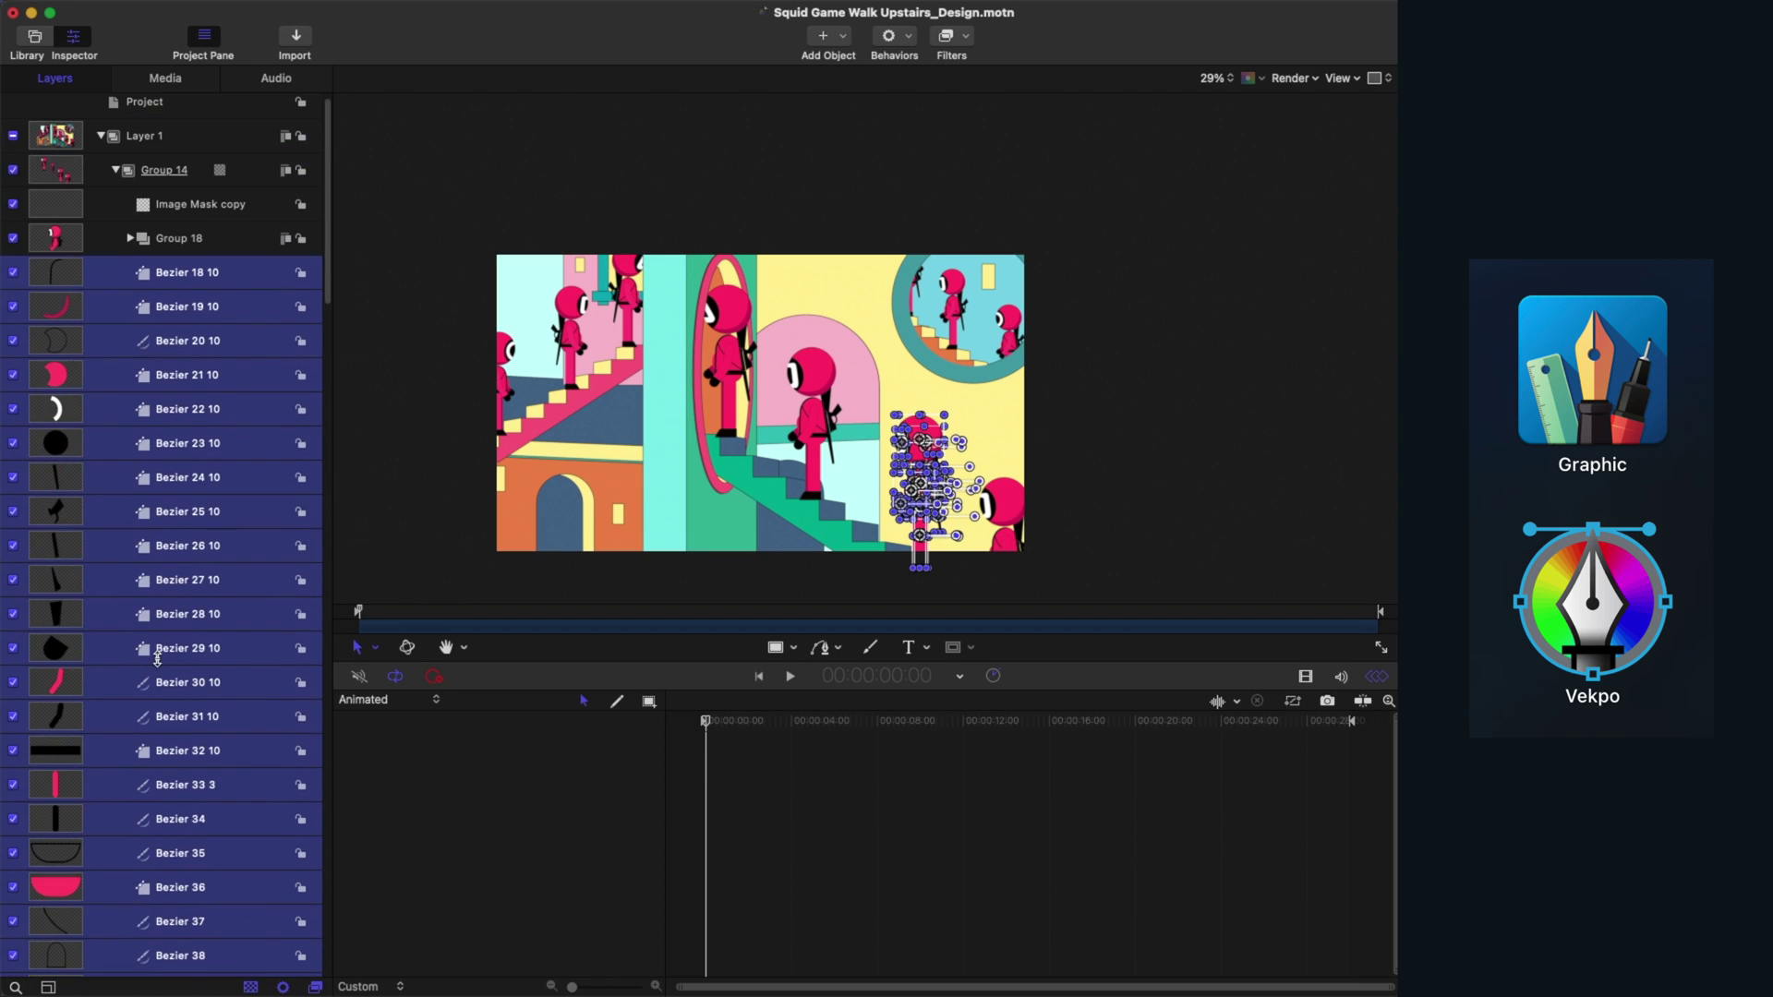
key("super+shift+g")
left_click(130, 273)
Group the third guard's shapes in Group 14, from Bezier 45 to Bezier 73.
left_click(182, 306)
scroll(182, 646, "down", 6)
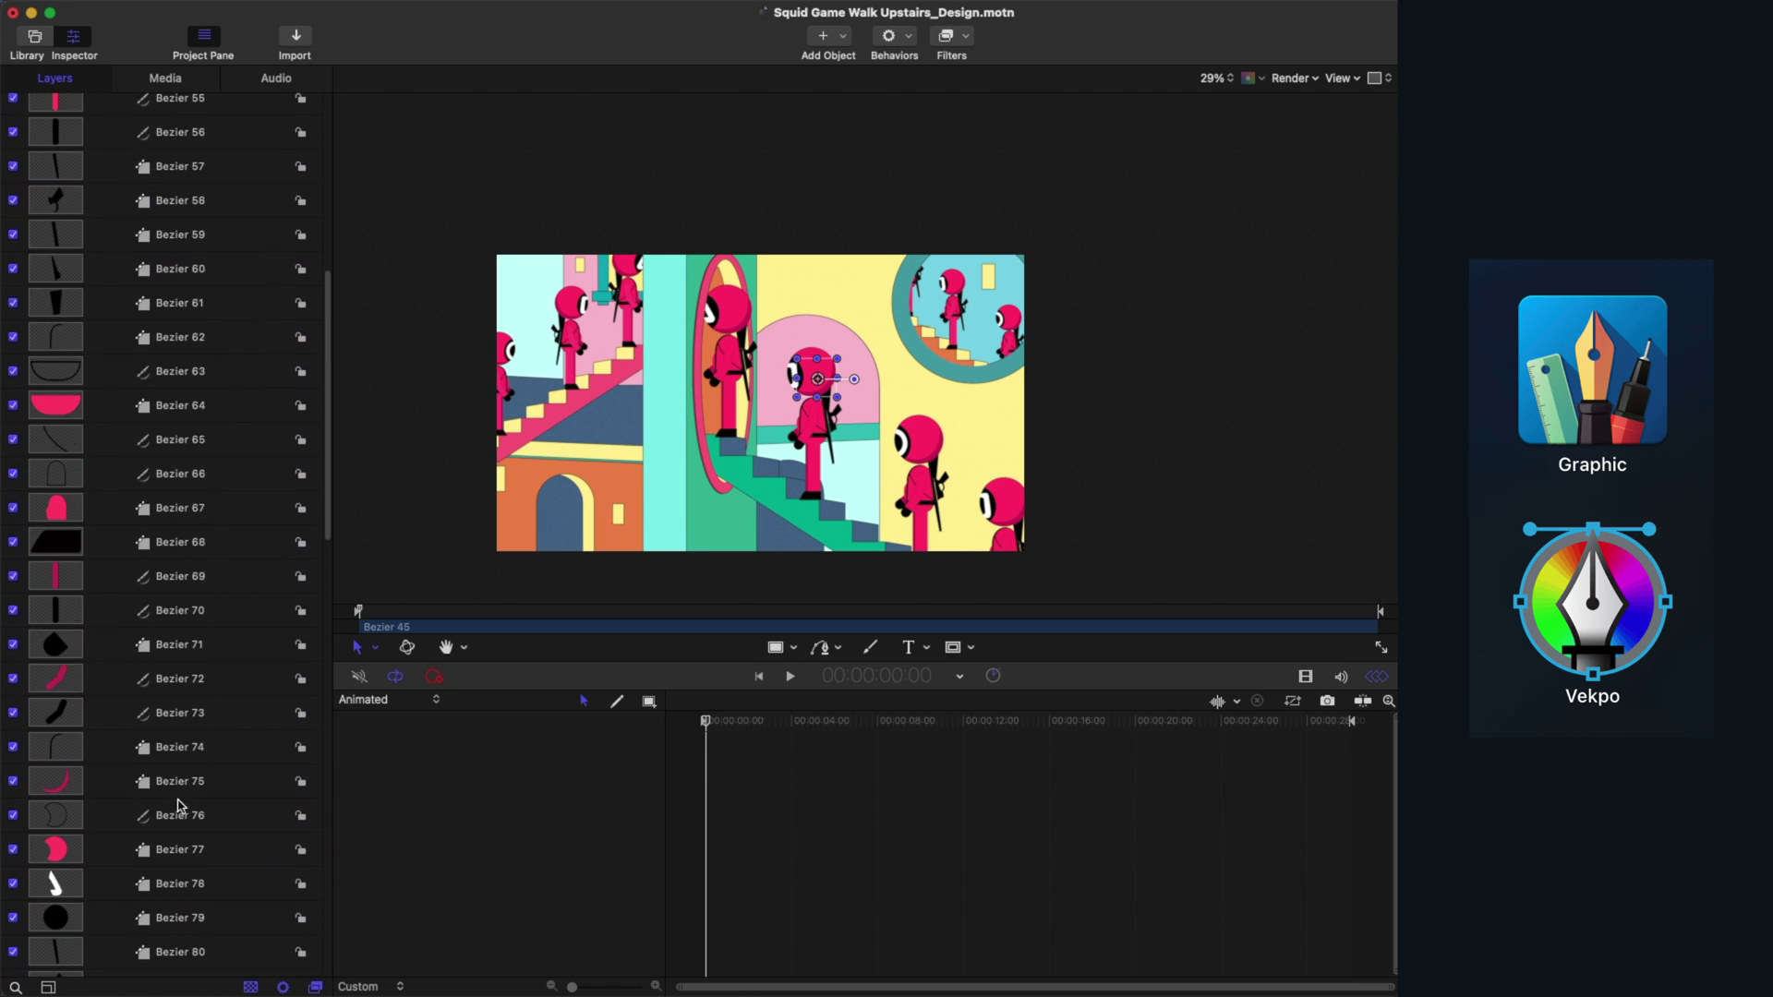
left_click(180, 713, "shift")
key("super+shift+g")
left_click(130, 253)
Group the shapes of the remaining guard at the door in Group 14, and collapse Stair 1.
left_click(182, 287)
scroll(214, 593, "down", 6)
left_click(189, 646, "shift")
key("super+shift+g")
left_click(130, 214)
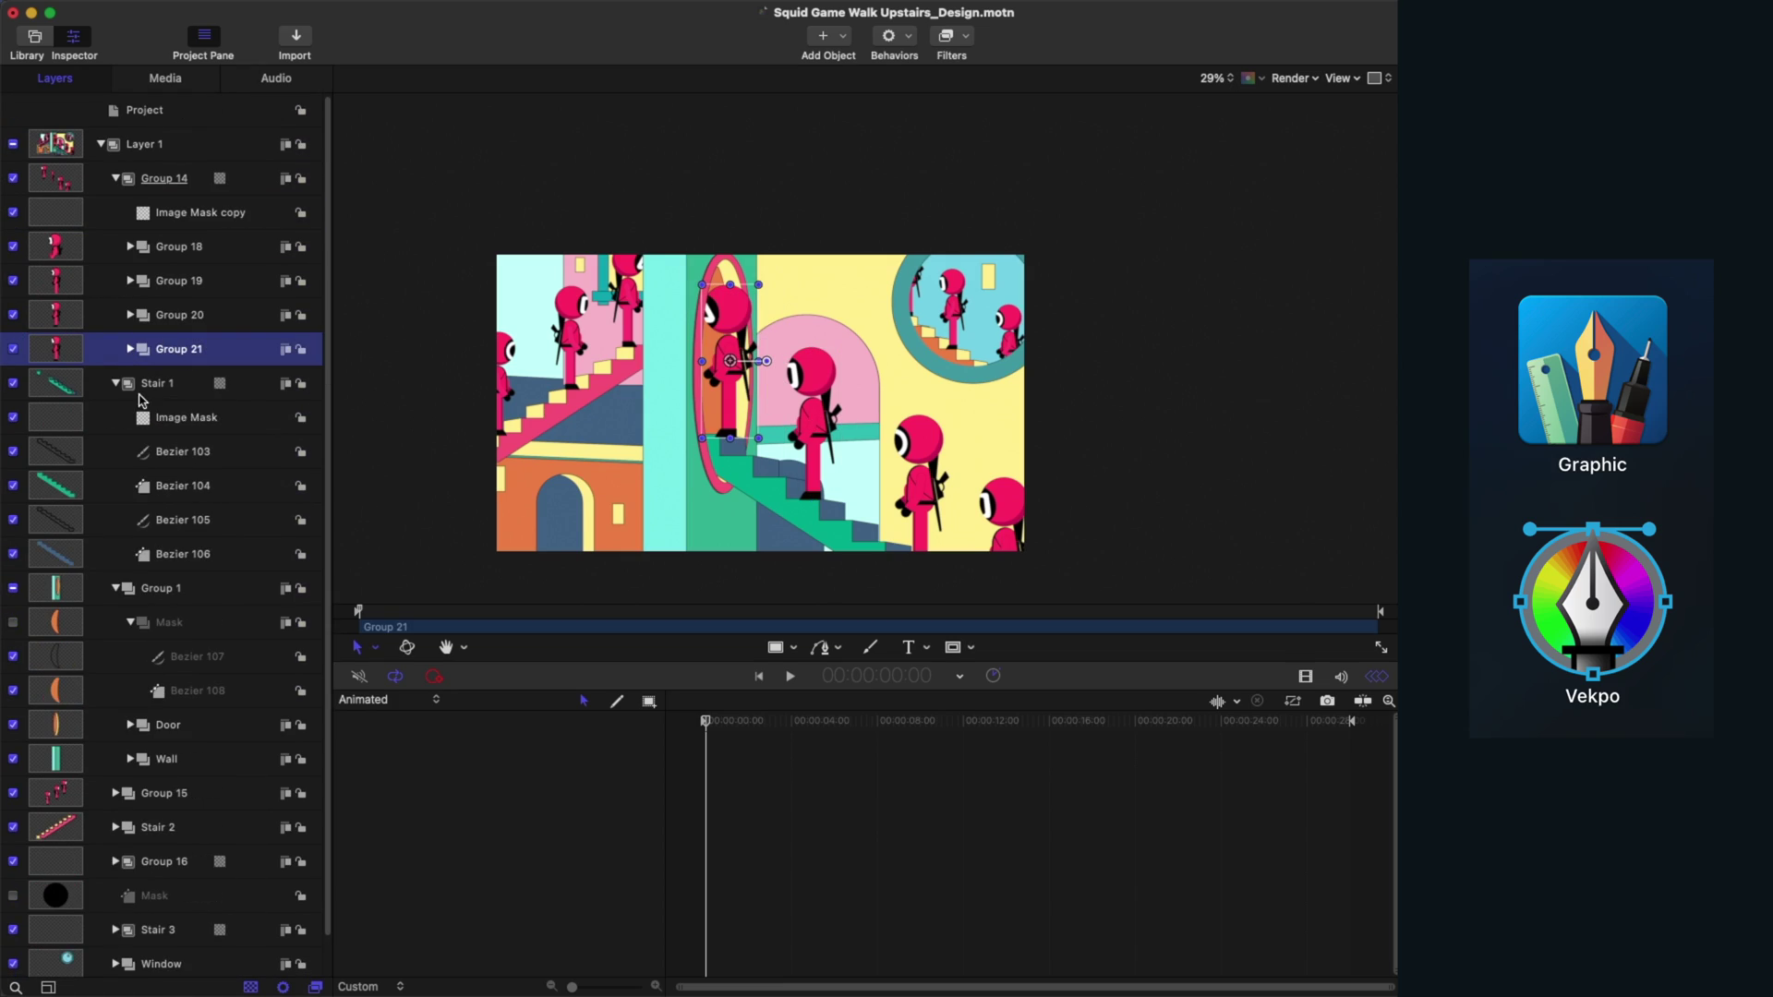
left_click(115, 382)
Select Group 16, which holds the guards in the round window.
left_click(1145, 358)
key("h")
key("shift+z")
left_click(171, 691)
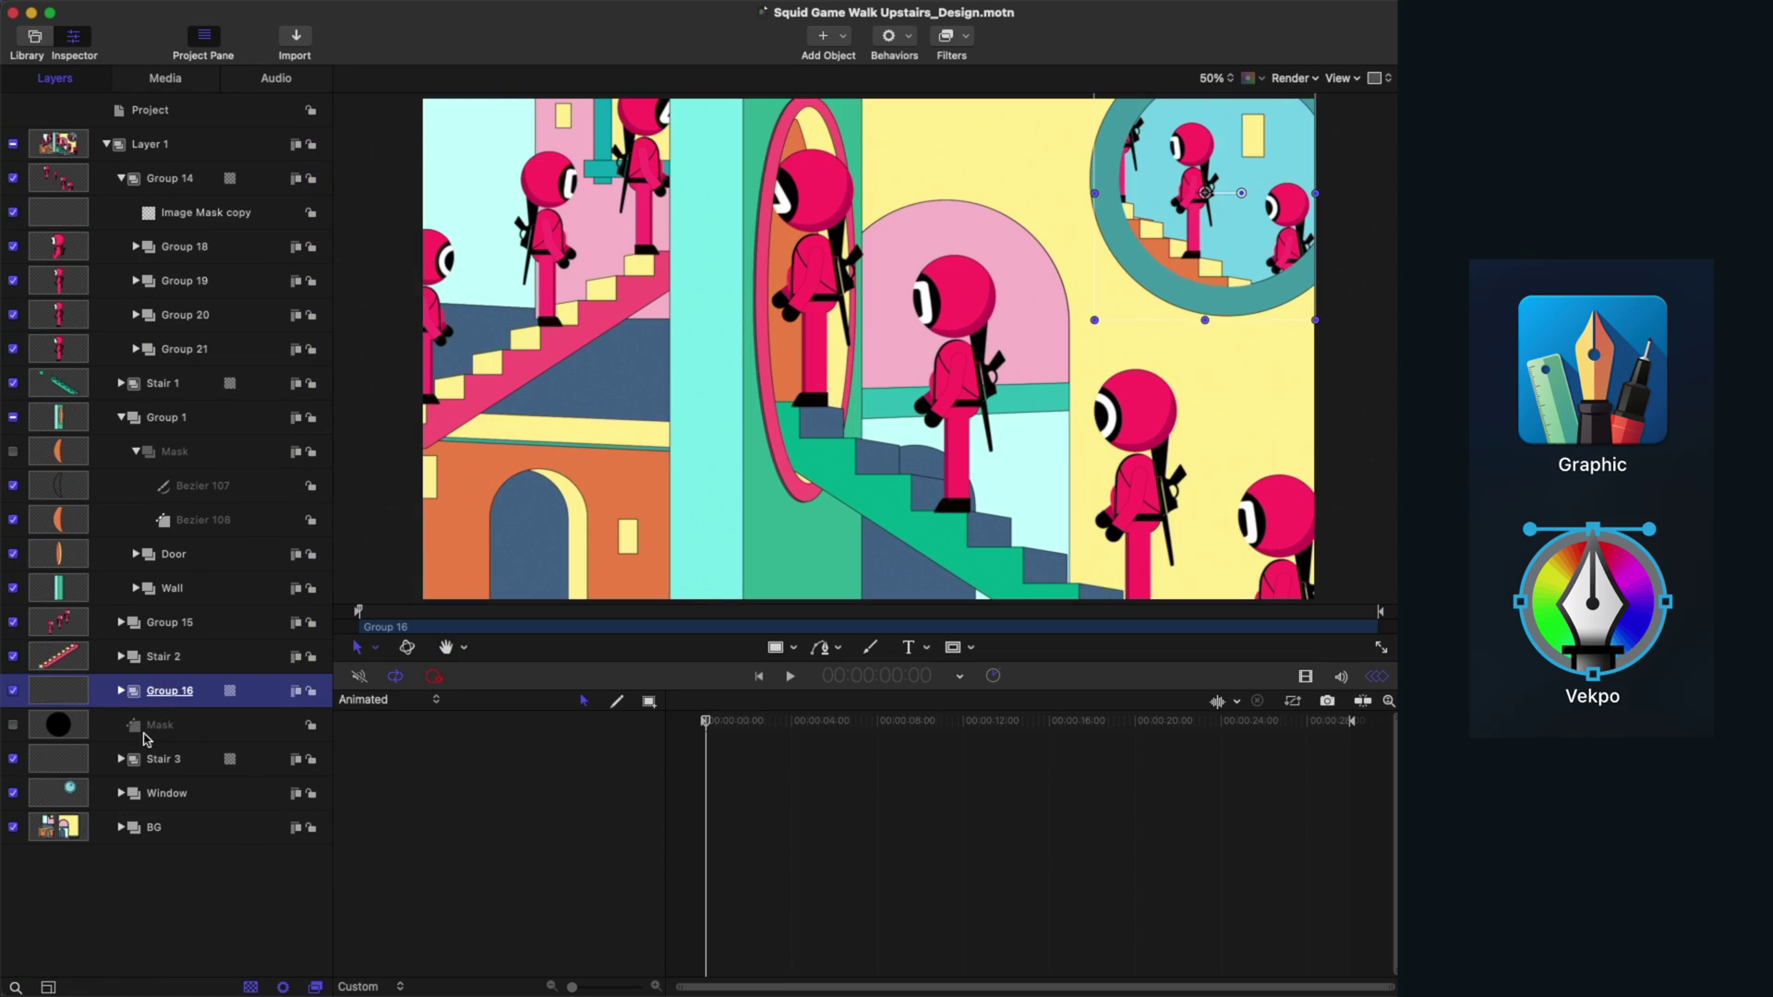